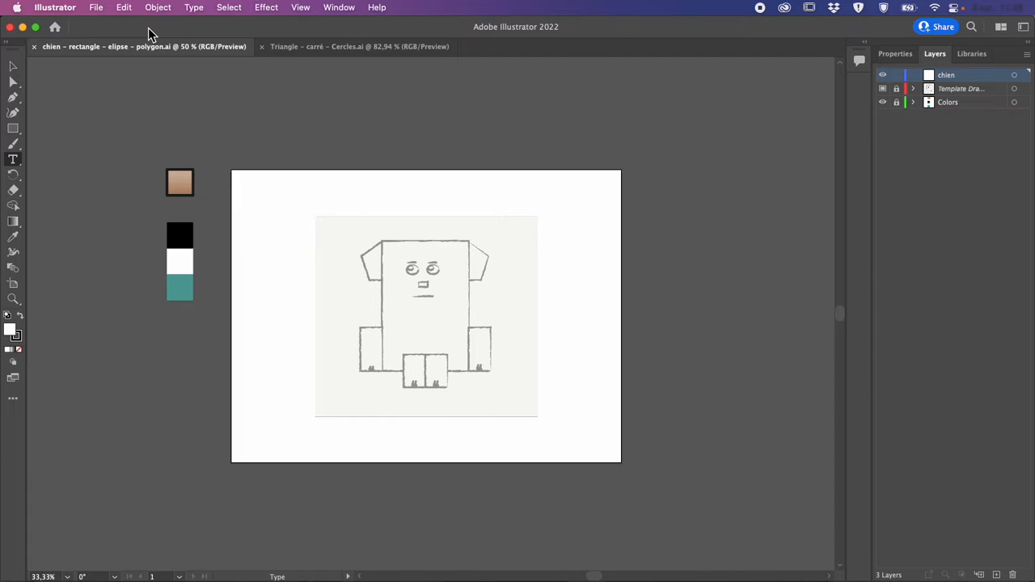
pyautogui.press('super+equal')
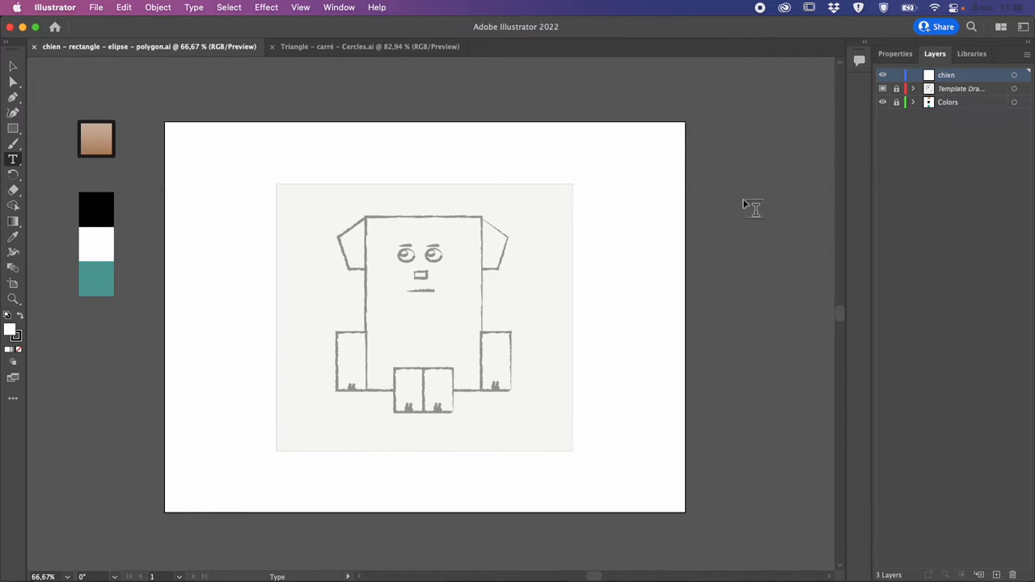
pyautogui.click(895, 54)
pyautogui.click(934, 57)
pyautogui.click(971, 54)
pyautogui.click(904, 56)
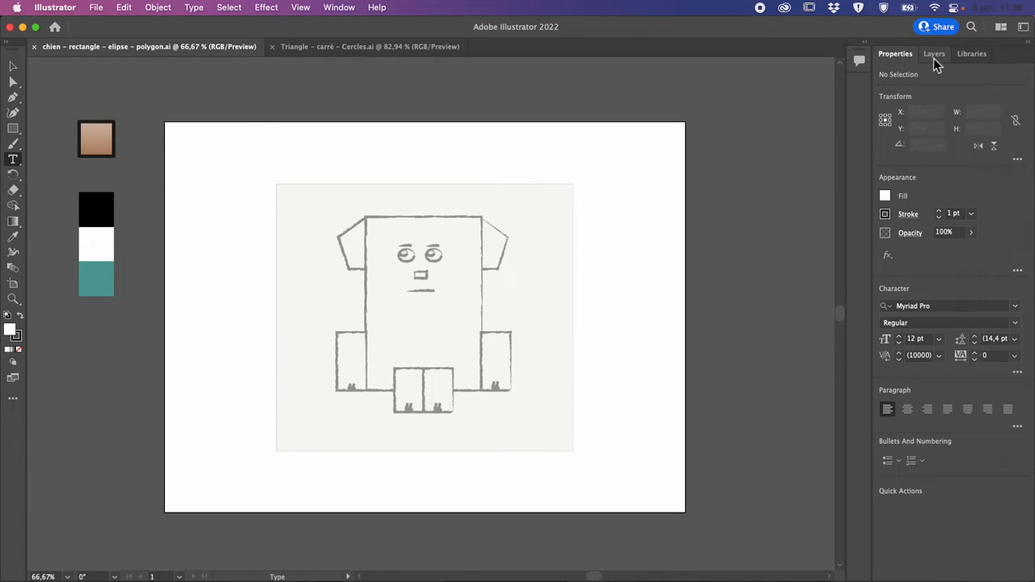
pyautogui.click(935, 56)
pyautogui.click(972, 54)
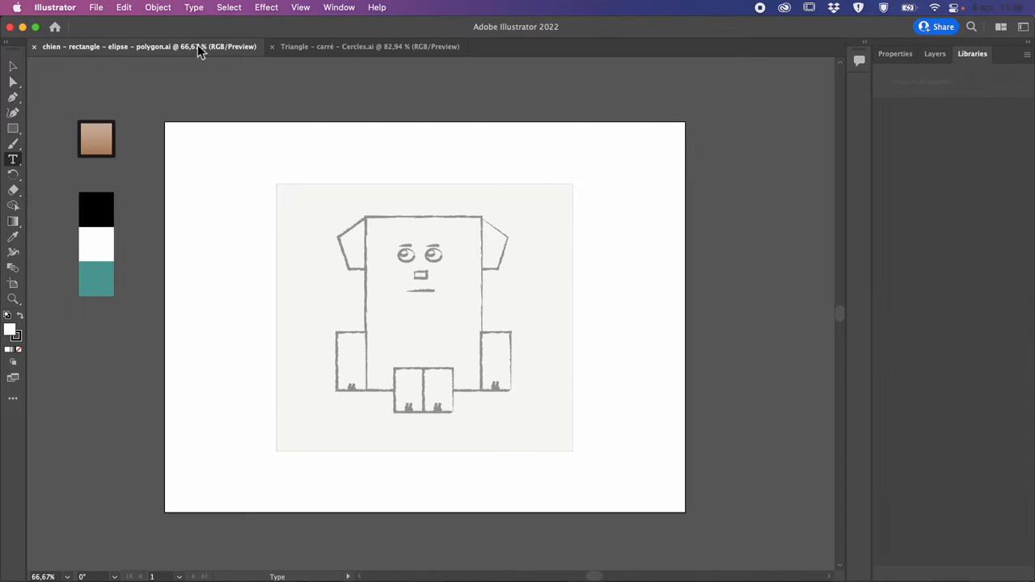
pyautogui.click(901, 57)
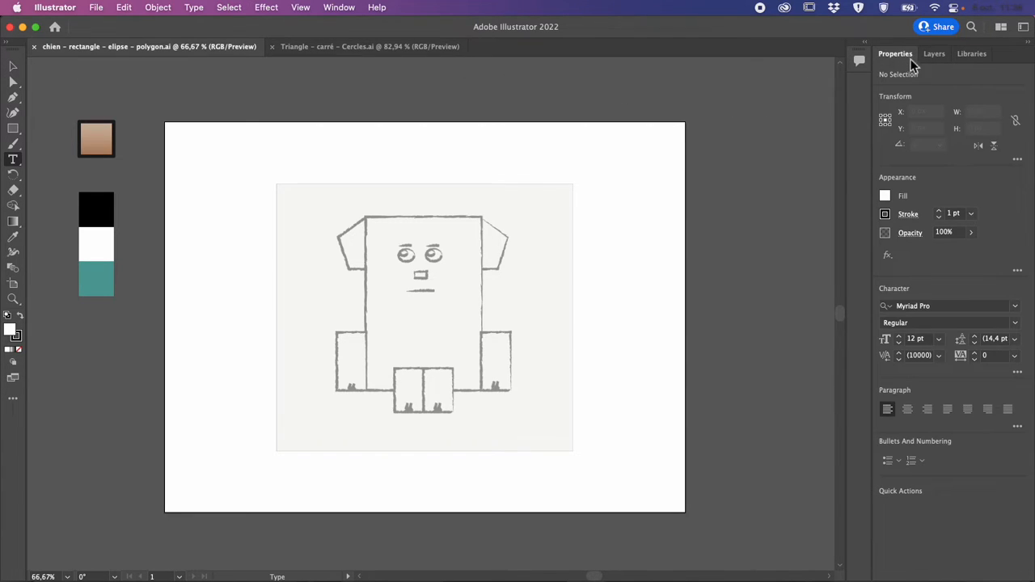
# Step: Show the Color controls, dock them alongside Properties, Layers and Libraries, and close the leftover floating Color Guide
pyautogui.click(346, 9)
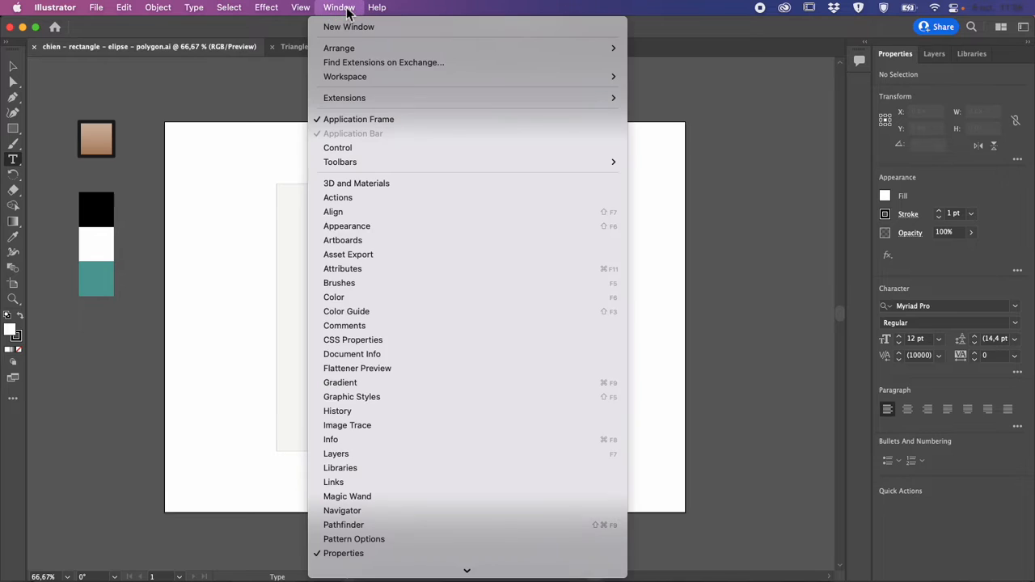
pyautogui.click(362, 298)
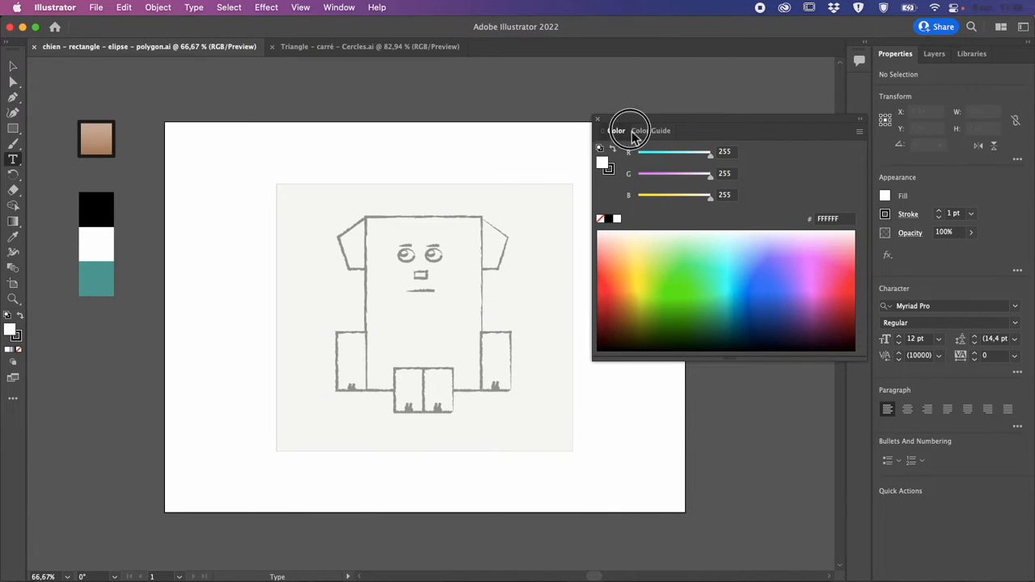
pyautogui.moveTo(632, 136); pyautogui.dragTo(1015, 62)
pyautogui.click(599, 119)
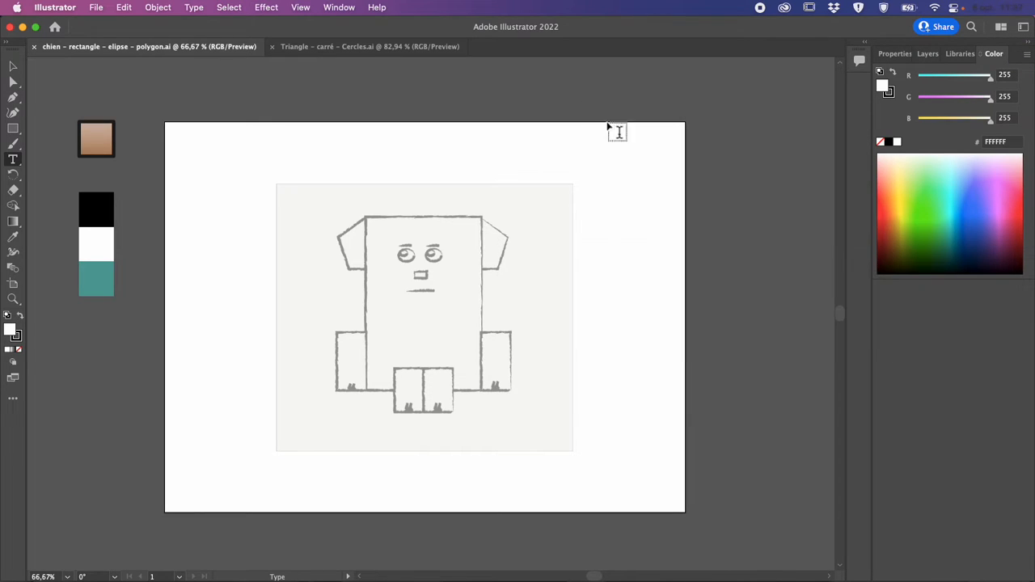
# Step: Review the Colors and template layers, ending with the chien layer active
pyautogui.click(928, 54)
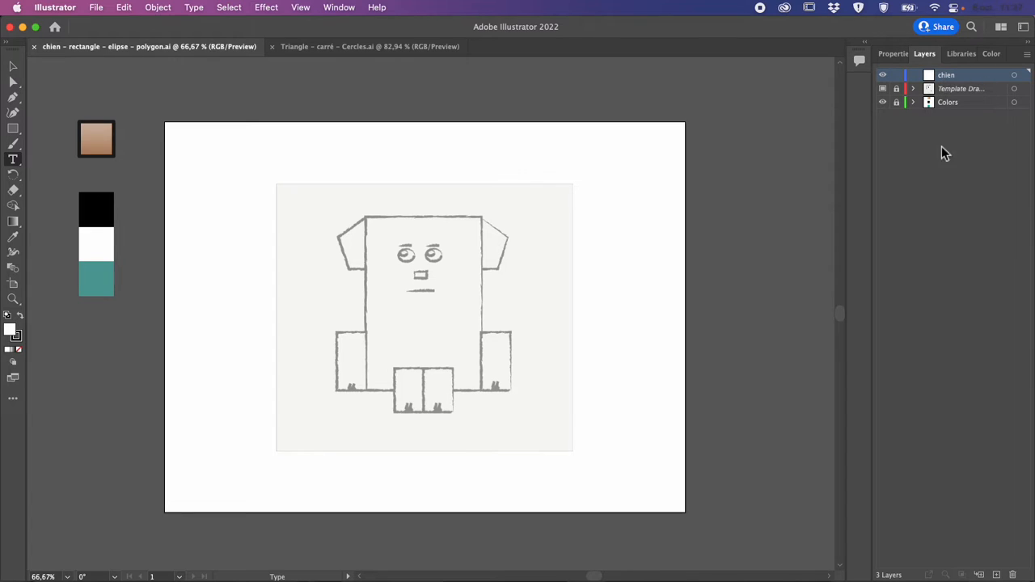
pyautogui.click(968, 104)
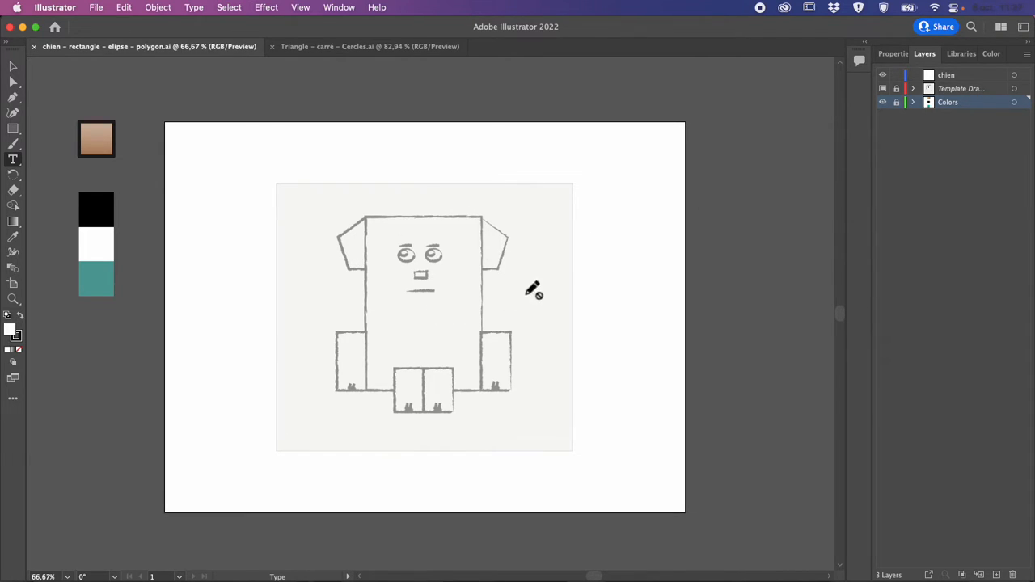
pyautogui.click(946, 90)
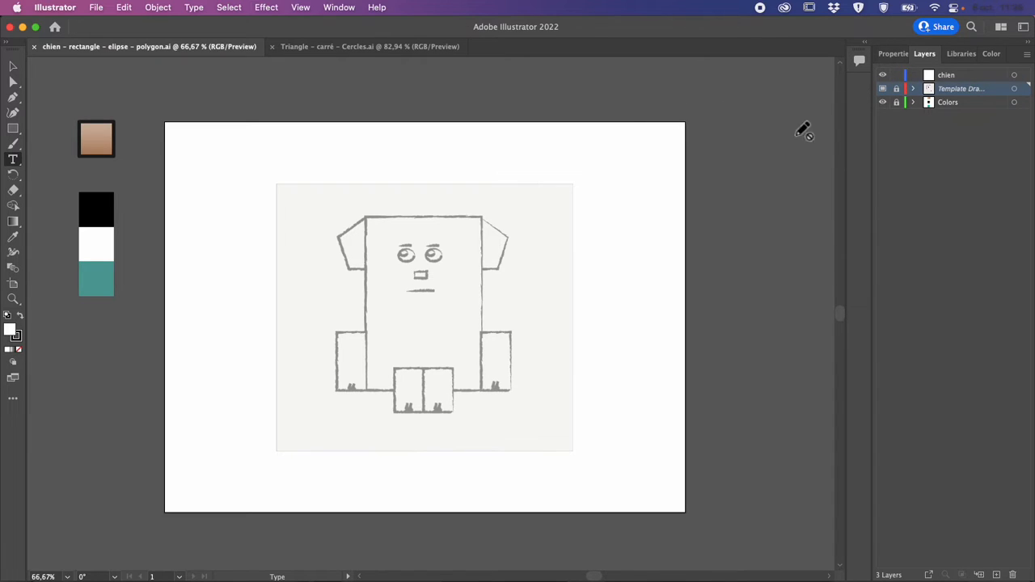
pyautogui.click(982, 76)
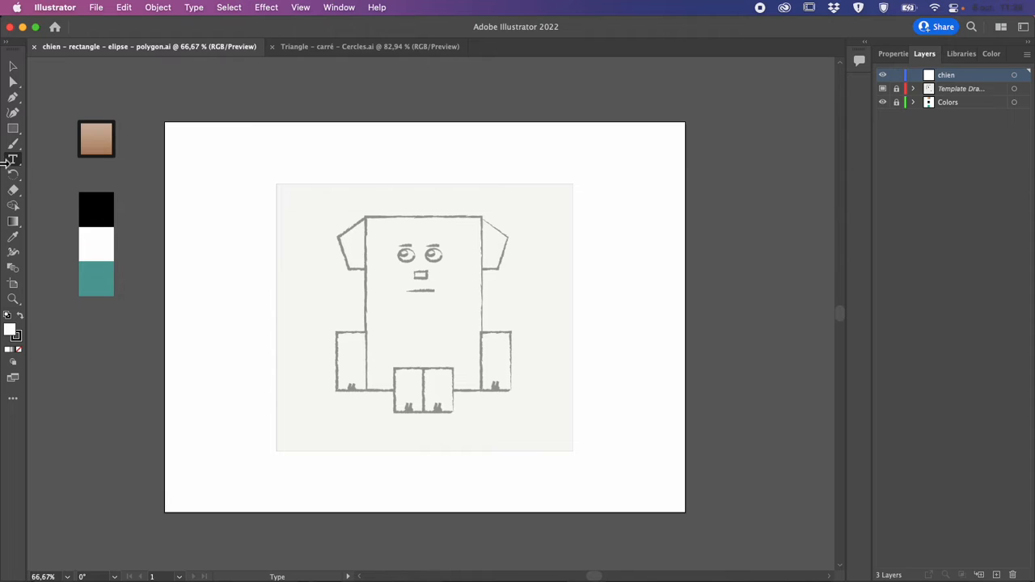
# Step: Draw a rectangle about 223 × 342 px over the dog's body in the sketch
pyautogui.click(15, 131)
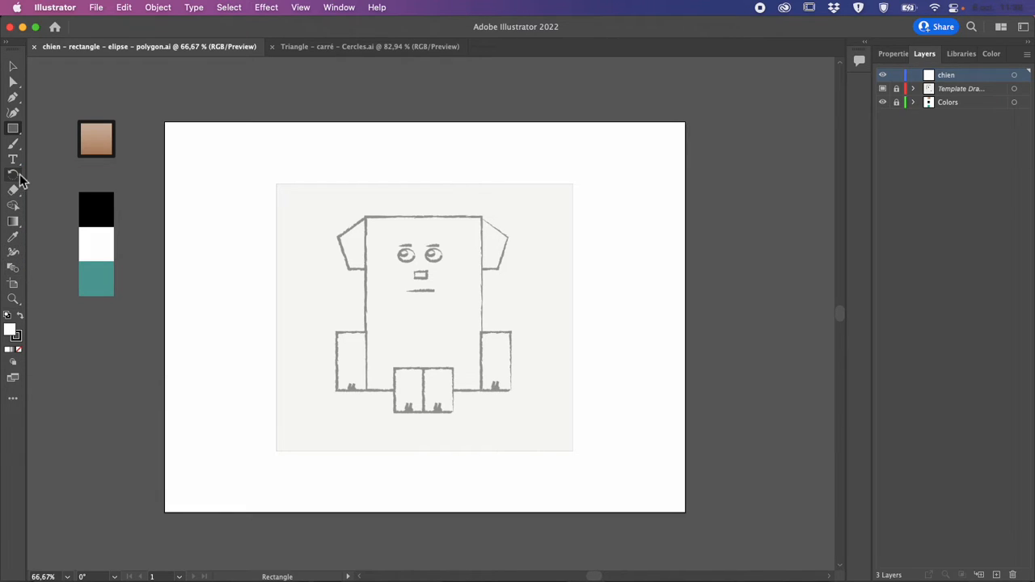
pyautogui.click(14, 129)
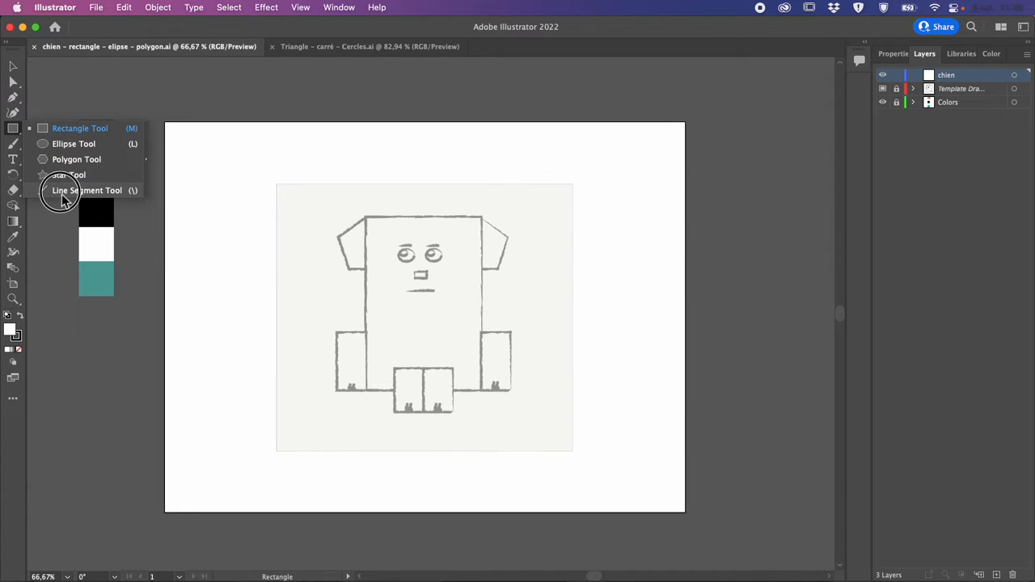
pyautogui.click(53, 131)
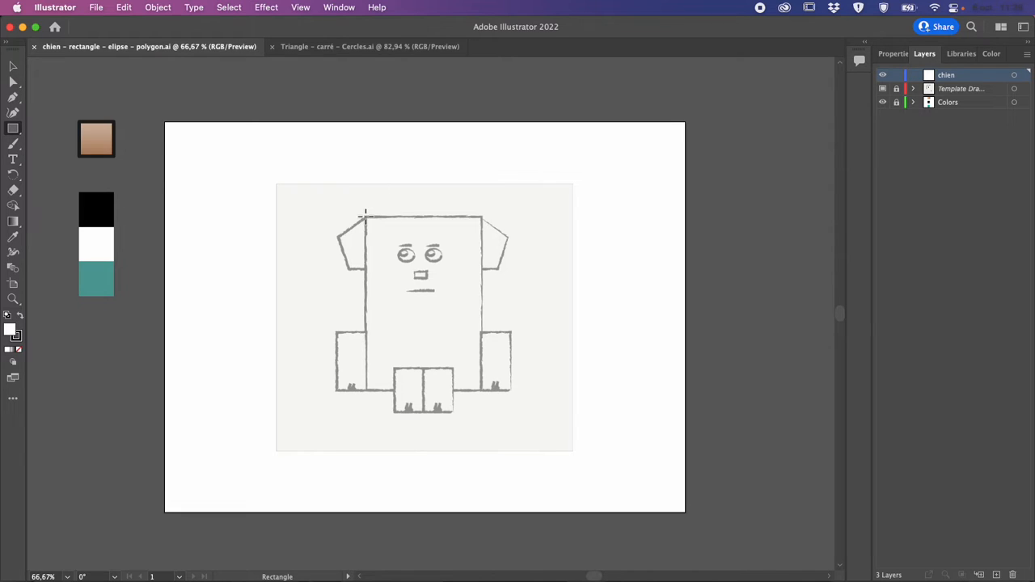
pyautogui.moveTo(366, 215); pyautogui.dragTo(372, 329)
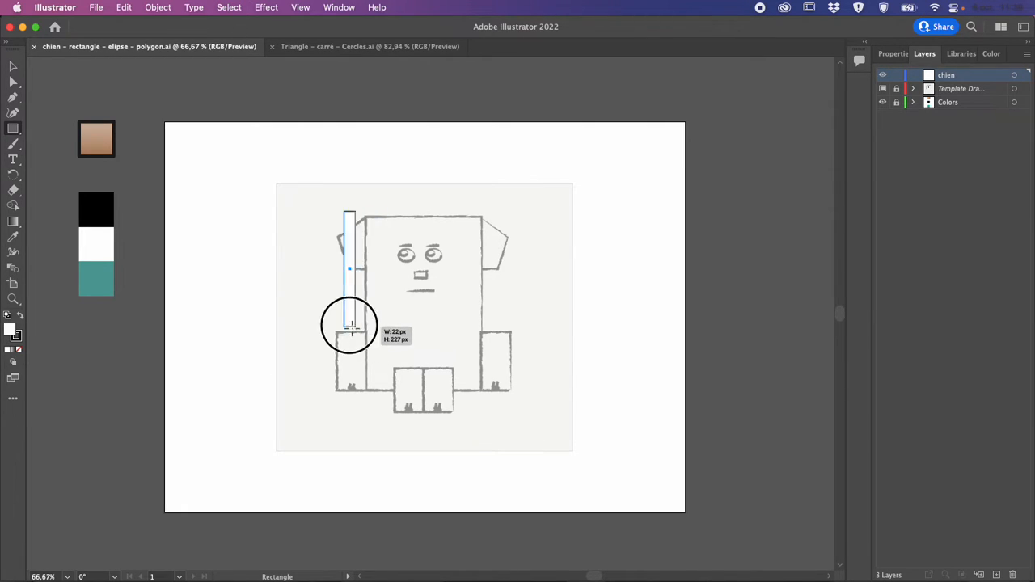
pyautogui.moveTo(351, 327); pyautogui.dragTo(408, 341)
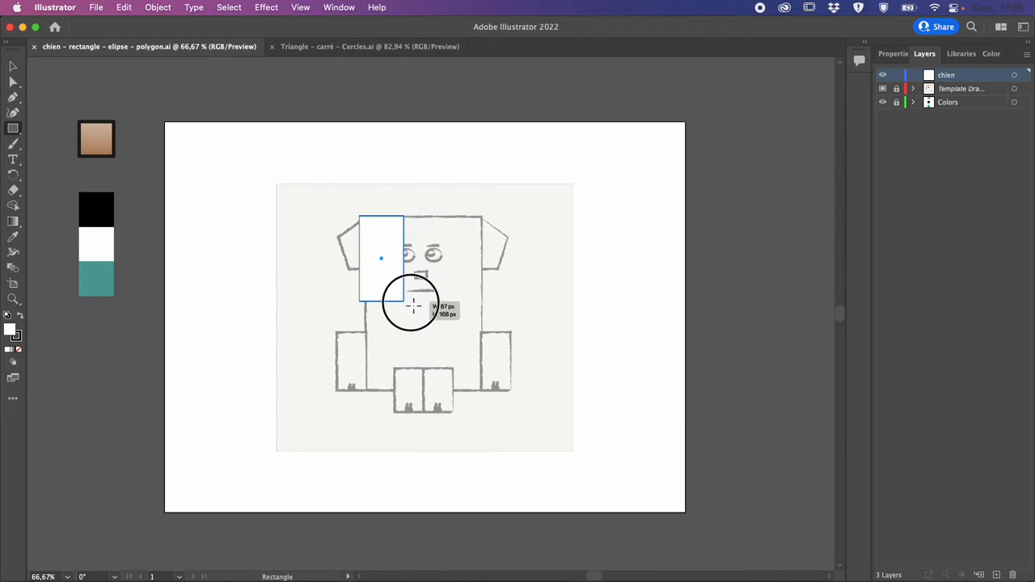
pyautogui.moveTo(413, 305); pyautogui.dragTo(432, 319)
pyautogui.moveTo(429, 316)
pyautogui.mouseDown()
pyautogui.moveTo(439, 325)
pyautogui.moveTo(409, 303)
pyautogui.moveTo(439, 333)
pyautogui.moveTo(420, 300)
pyautogui.moveTo(436, 339)
pyautogui.moveTo(480, 354)
pyautogui.moveTo(484, 398)
pyautogui.mouseUp()
pyautogui.press('shift')
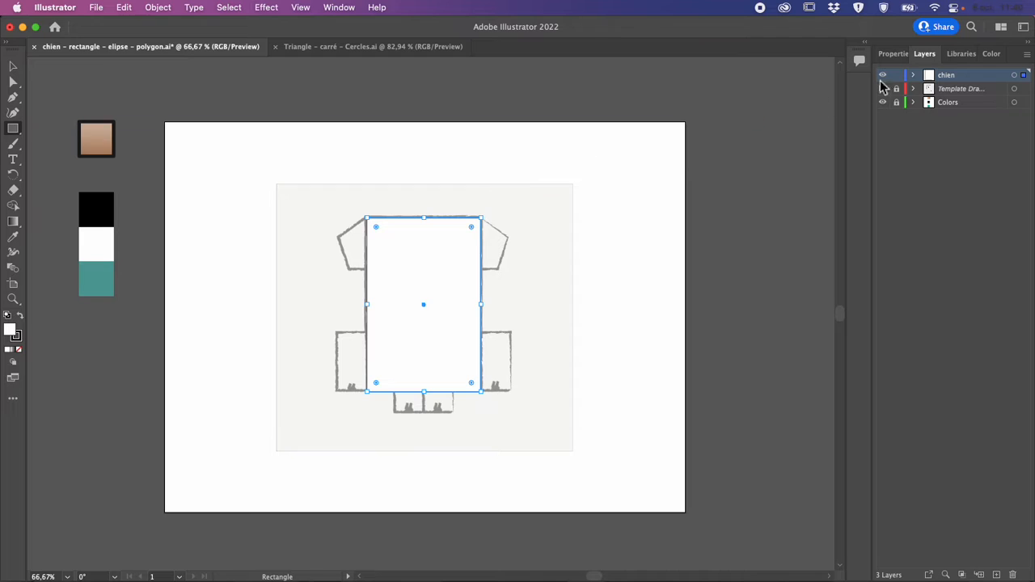
# Step: Fill the body rectangle with brown and give it a teal stroke
pyautogui.click(893, 55)
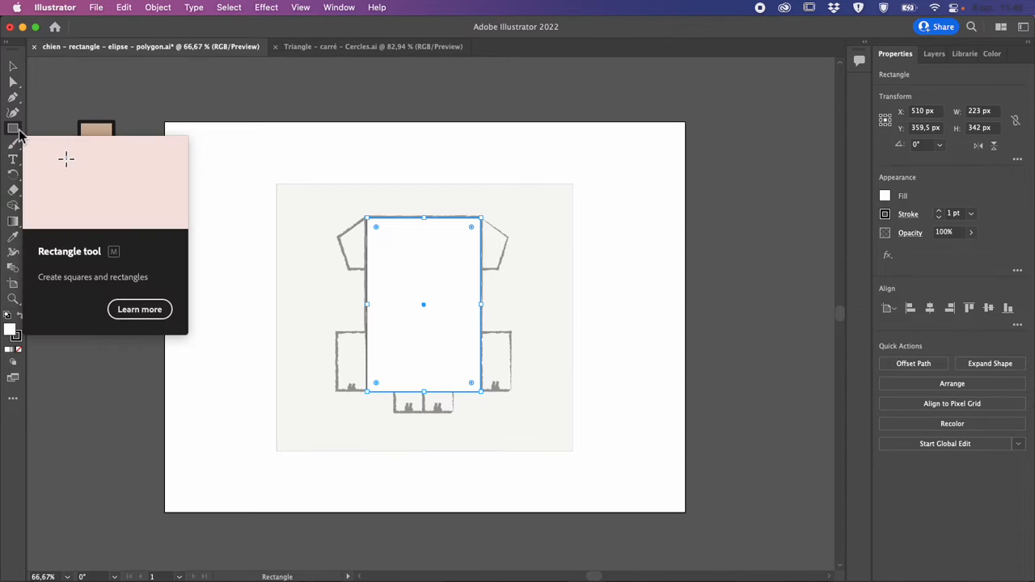
pyautogui.click(887, 198)
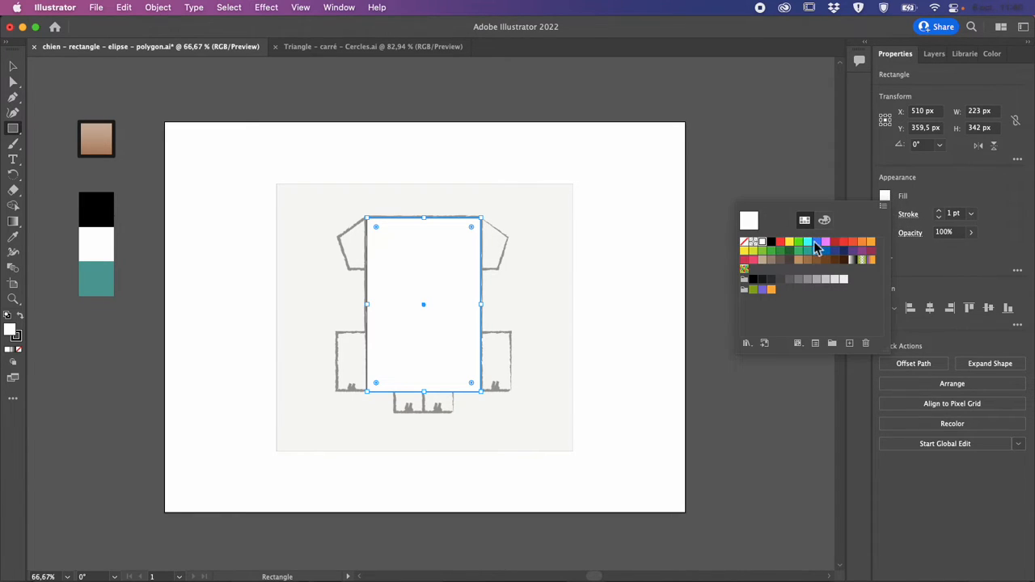
pyautogui.click(799, 242)
pyautogui.click(822, 261)
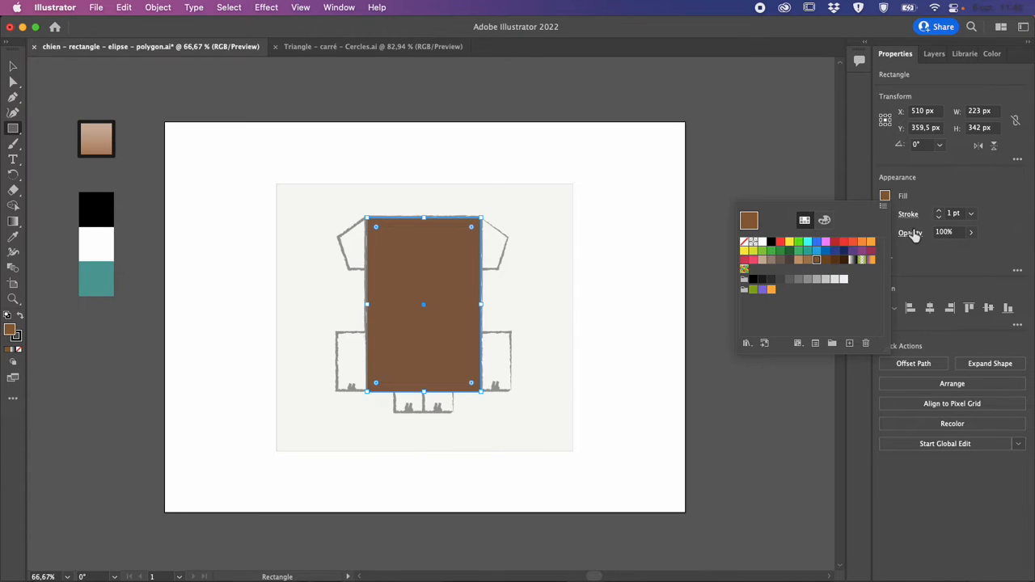
pyautogui.click(885, 214)
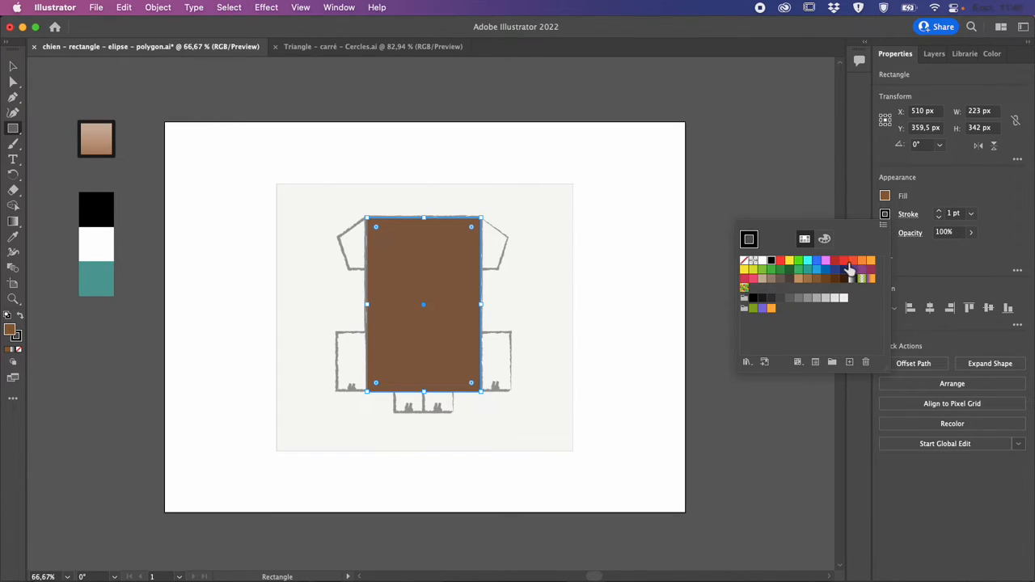
pyautogui.click(845, 261)
pyautogui.click(826, 270)
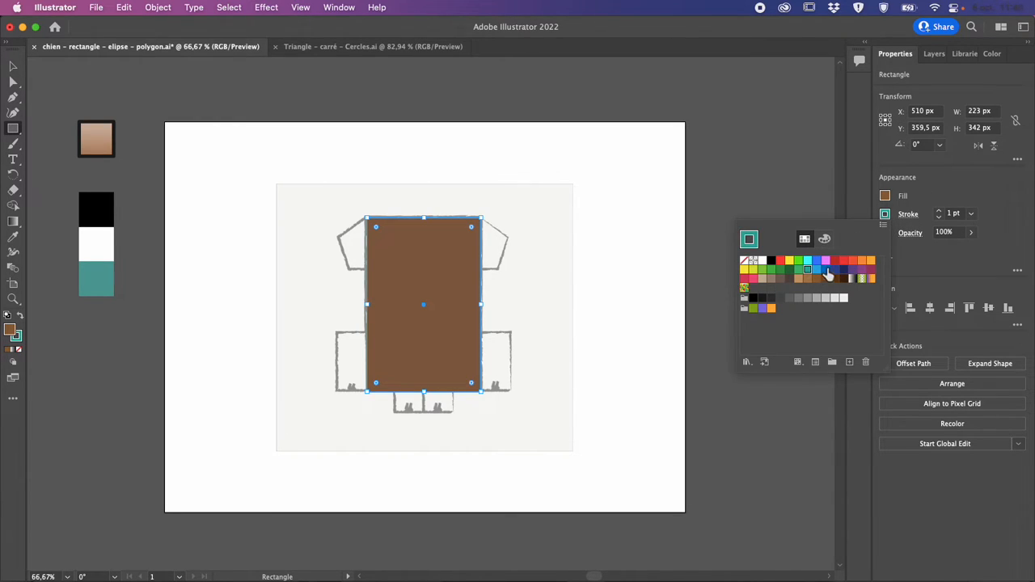
# Step: Increase the body rectangle's stroke weight to 9 pt and deselect it
pyautogui.click(939, 212)
pyautogui.click(939, 211)
pyautogui.click(939, 211)
pyautogui.click(939, 211)
pyautogui.click(939, 211)
pyautogui.click(939, 212)
pyautogui.click(939, 211)
pyautogui.click(940, 211)
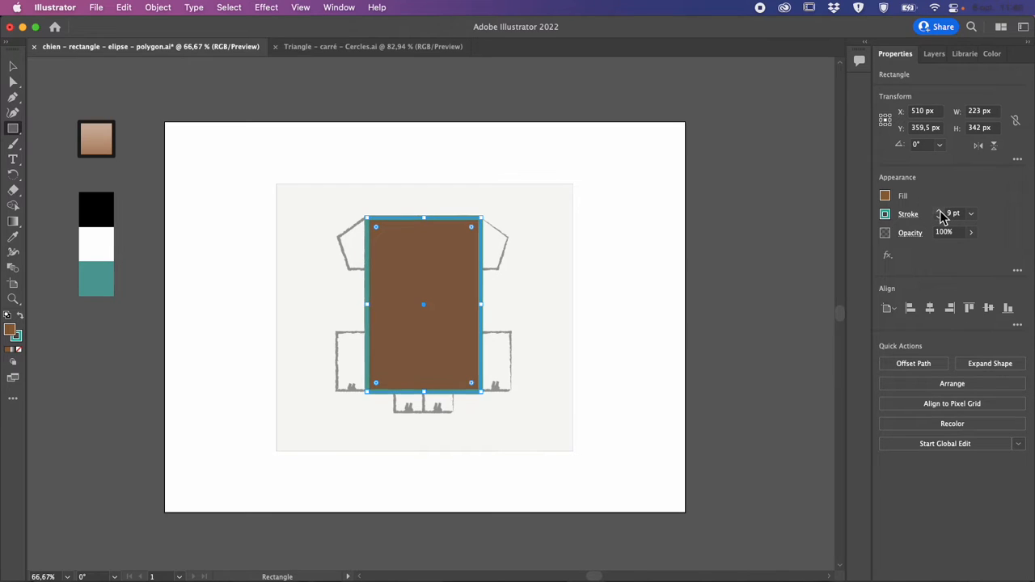
pyautogui.click(13, 67)
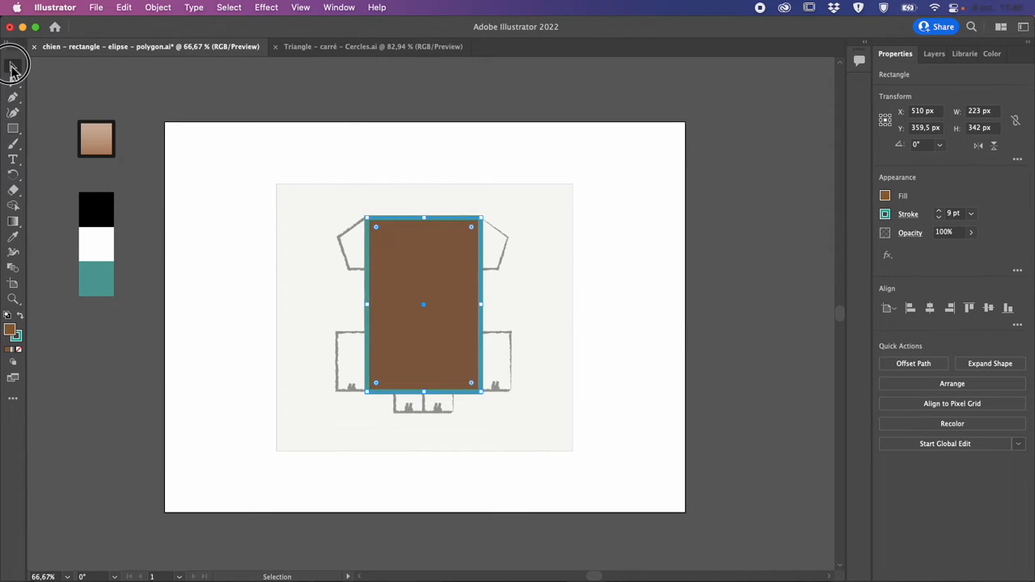
pyautogui.click(209, 168)
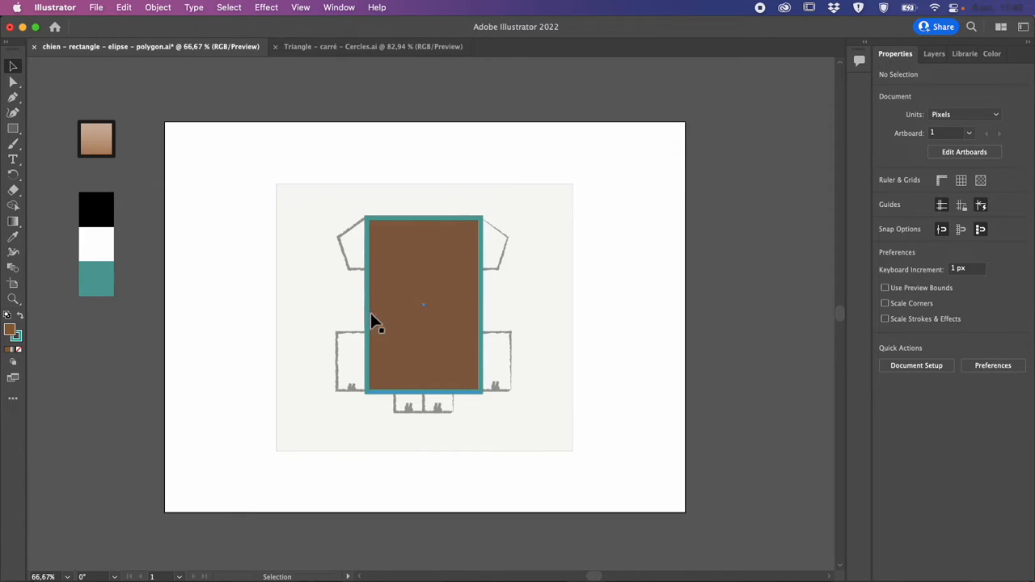
# Step: Apply the brown gradient fill and black outline of the sample swatch beside the artboard to the body rectangle with the Eyedropper
pyautogui.click(457, 267)
pyautogui.click(885, 196)
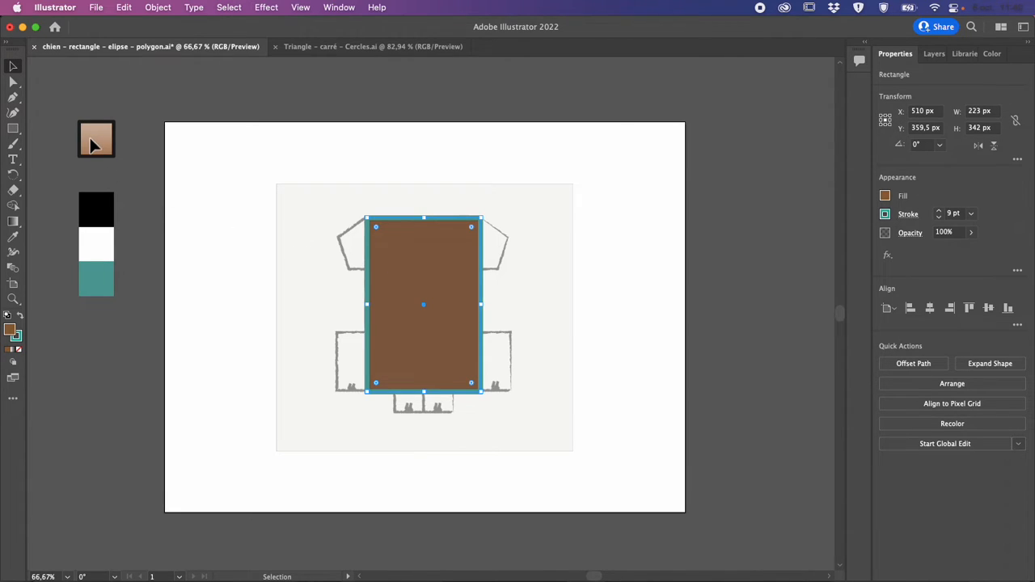
pyautogui.click(13, 239)
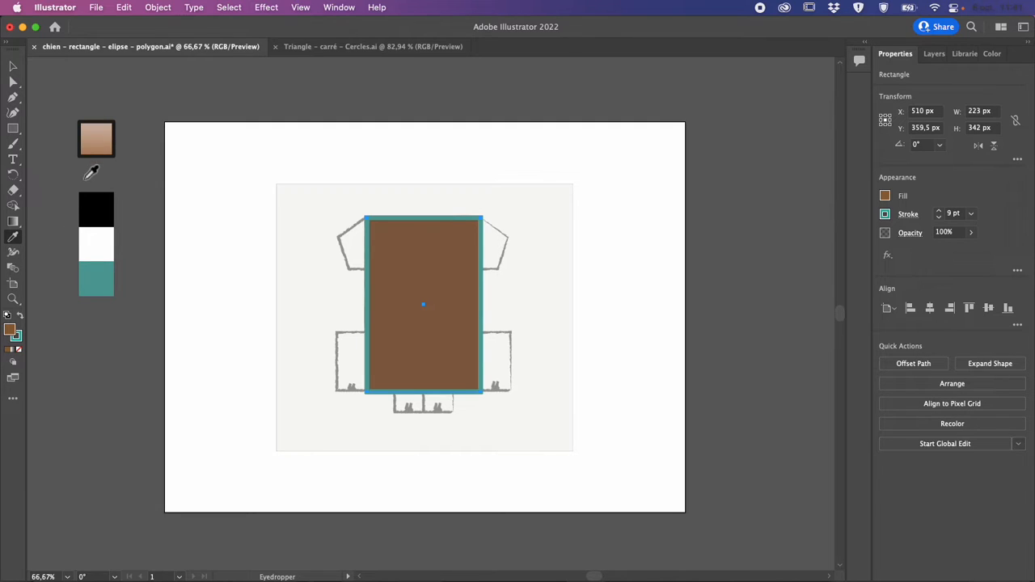
pyautogui.click(105, 143)
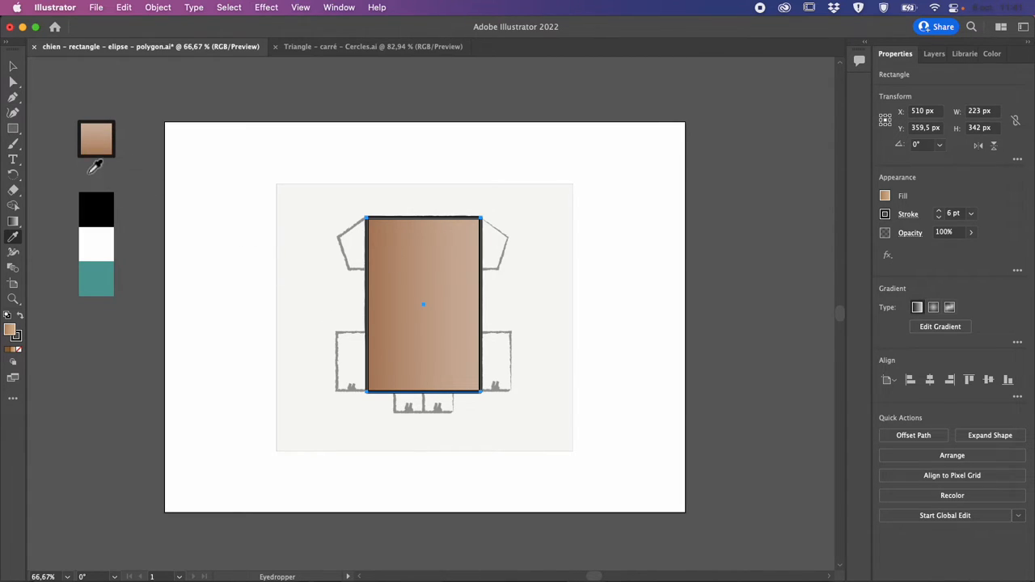
# Step: Sample the teal, white and black swatches onto the body rectangle, ending with the outlined brown gradient sample
pyautogui.click(101, 281)
pyautogui.click(99, 256)
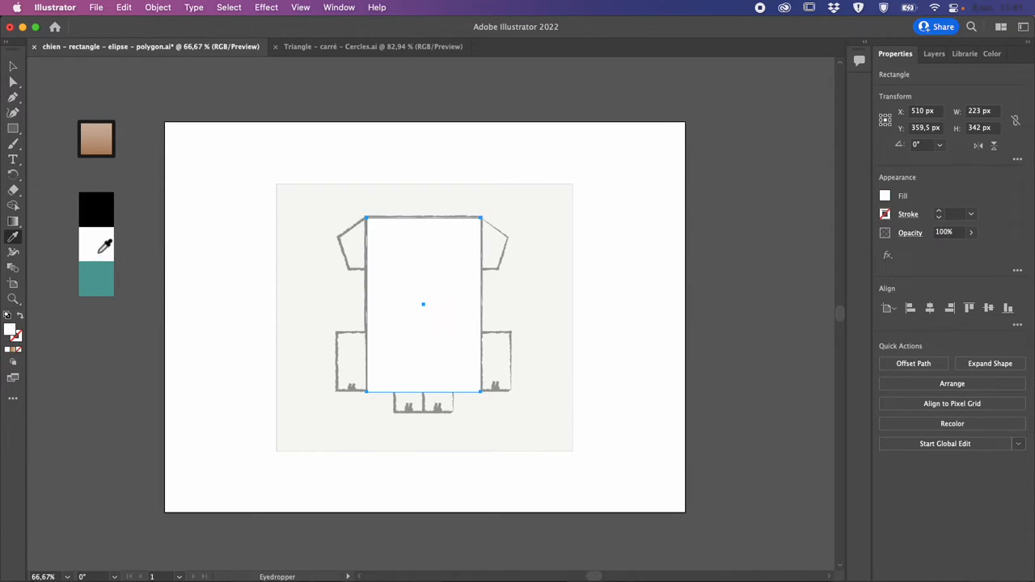
pyautogui.click(105, 210)
pyautogui.click(104, 135)
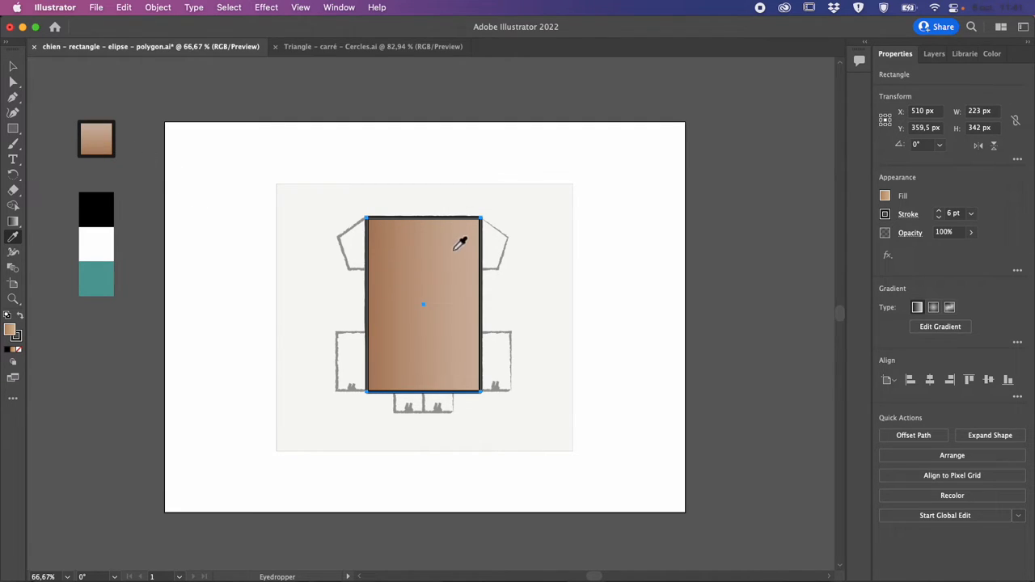
# Step: Draw rectangles over the dog's two side legs, the right-hand one about 59 × 119 px, and expand the chien layer's contents
pyautogui.click(15, 130)
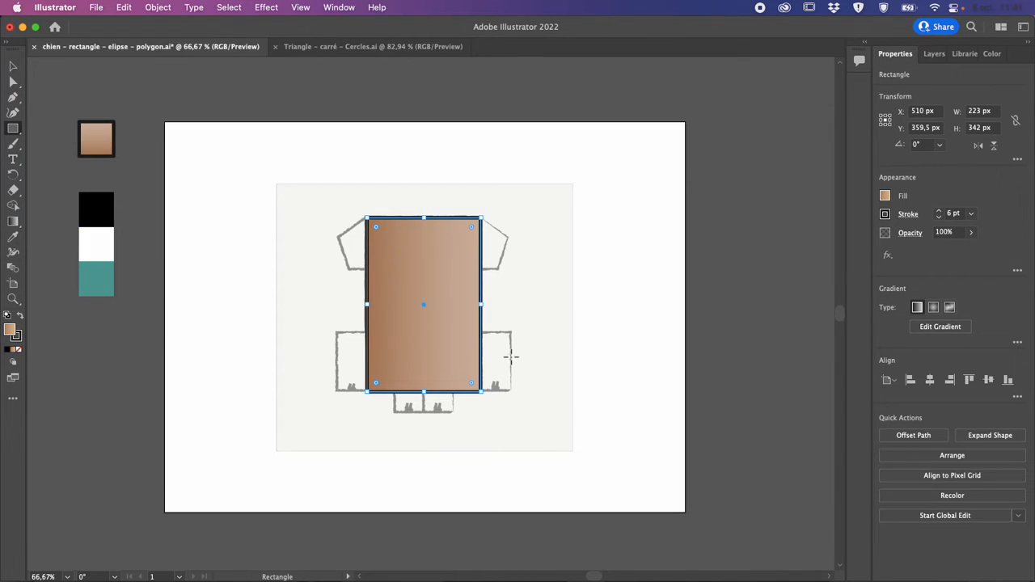
pyautogui.moveTo(482, 331); pyautogui.dragTo(513, 396)
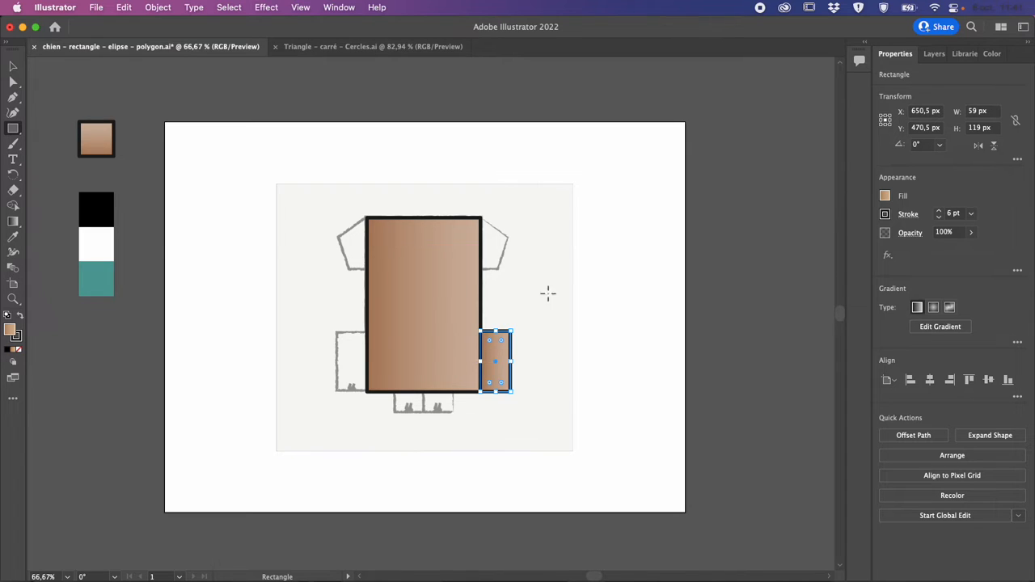
pyautogui.click(937, 54)
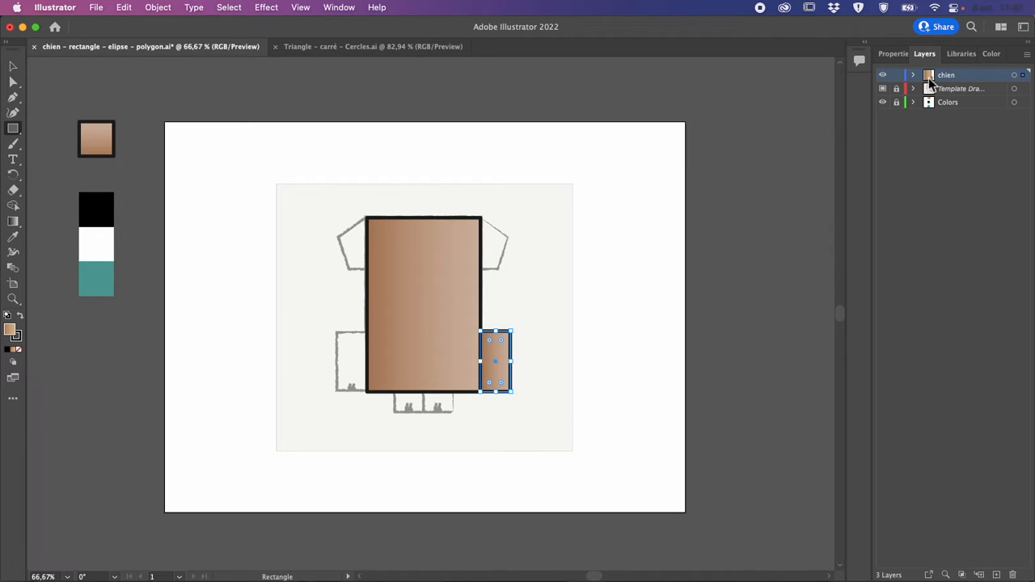
pyautogui.click(914, 75)
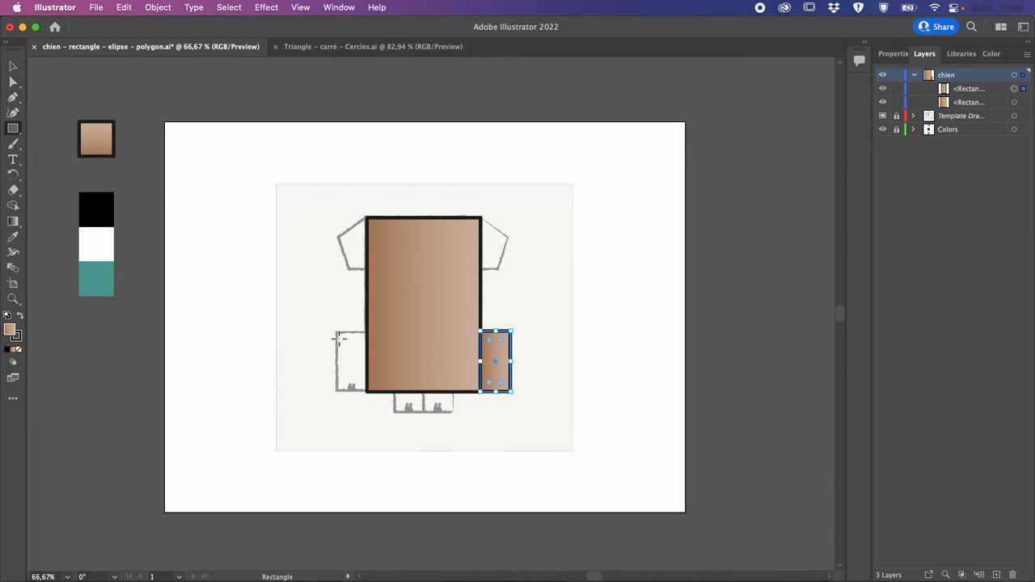
pyautogui.moveTo(338, 332); pyautogui.dragTo(368, 394)
pyautogui.moveTo(369, 394); pyautogui.dragTo(368, 392)
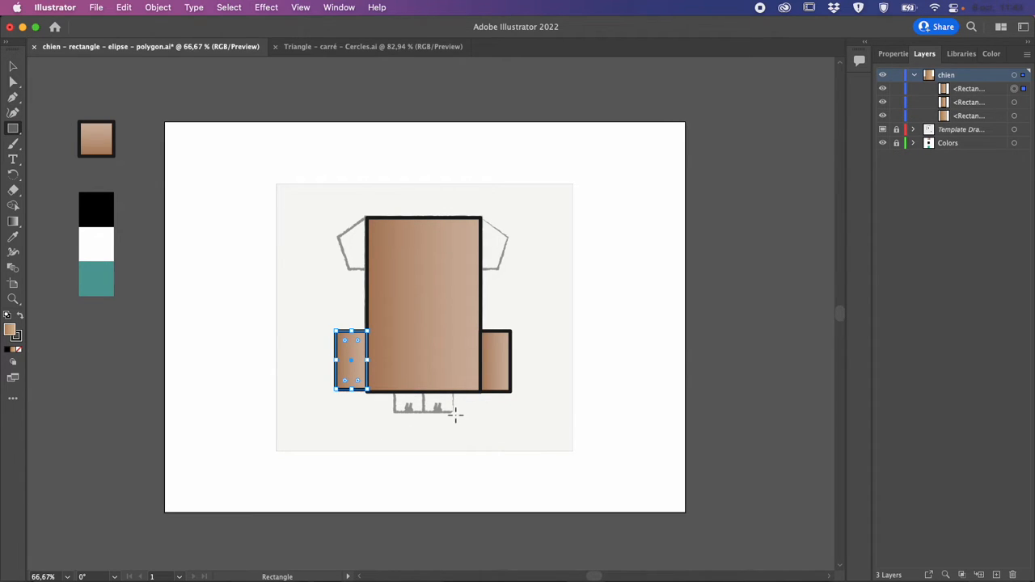
# Step: Draw a rectangle over the dog's right-hand front paw, overlapping the lower edge of the body
pyautogui.moveTo(455, 413); pyautogui.dragTo(423, 367)
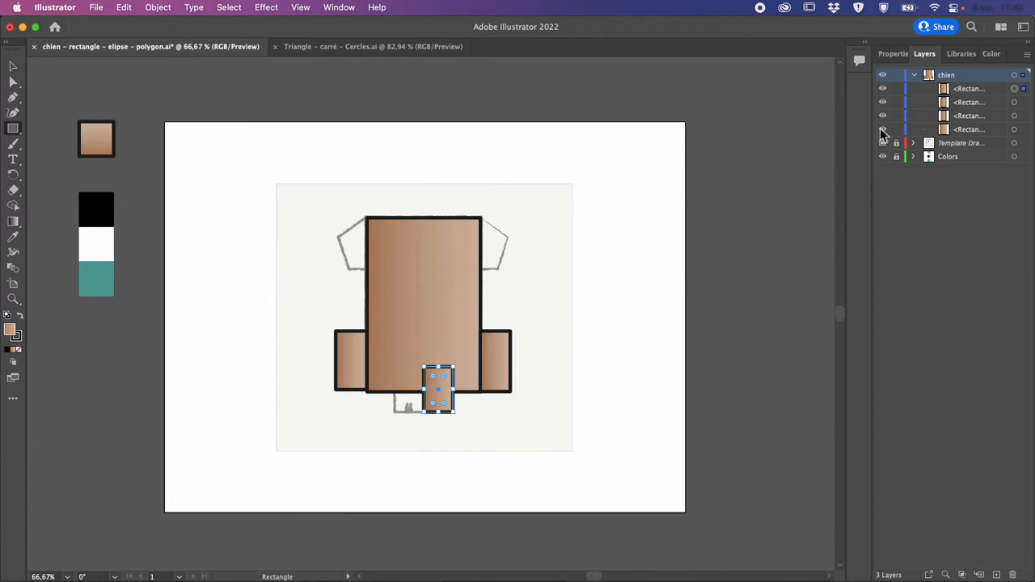
# Step: Select the body, leg and paw rectangles one at a time, select all artwork on the chien layer, and collapse the layer
pyautogui.click(13, 66)
pyautogui.click(421, 274)
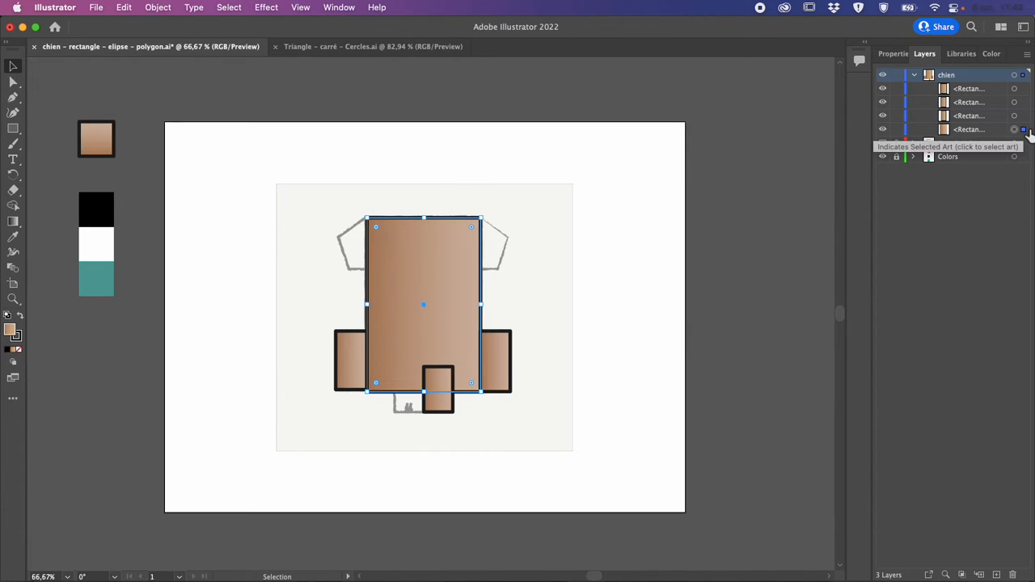
pyautogui.click(502, 359)
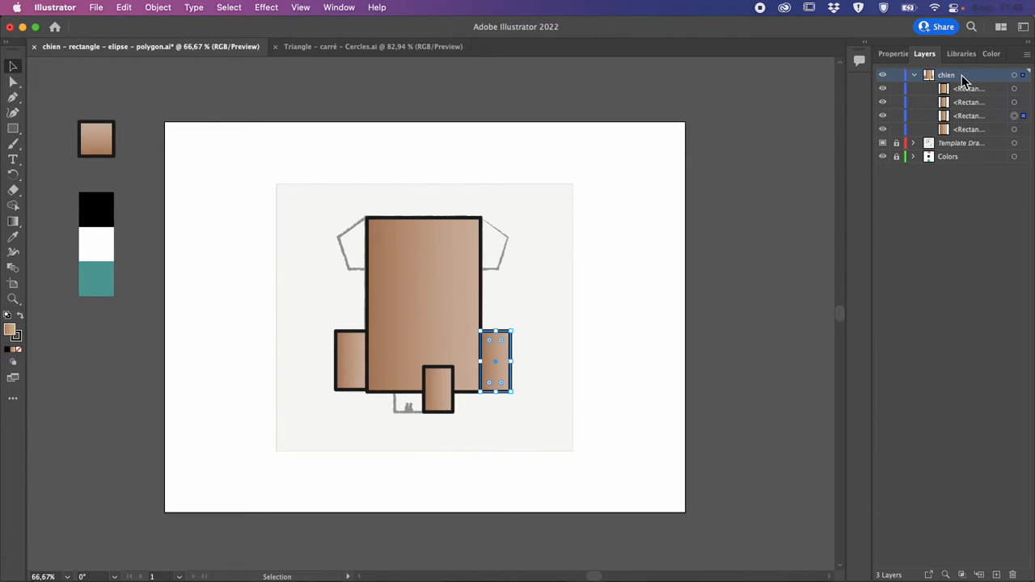
pyautogui.click(1024, 89)
pyautogui.click(1025, 98)
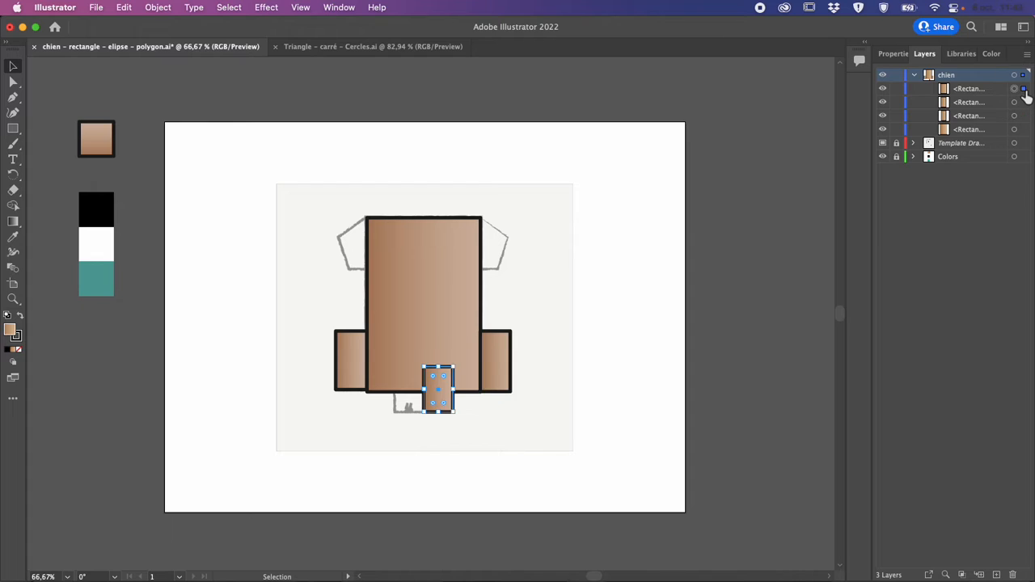
pyautogui.click(1025, 103)
pyautogui.click(1025, 128)
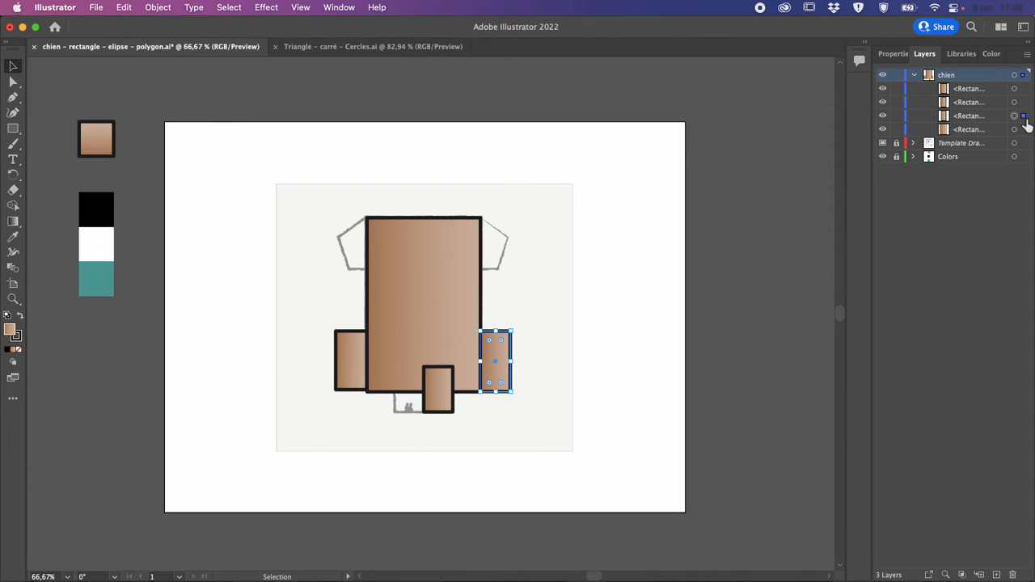
pyautogui.click(1024, 104)
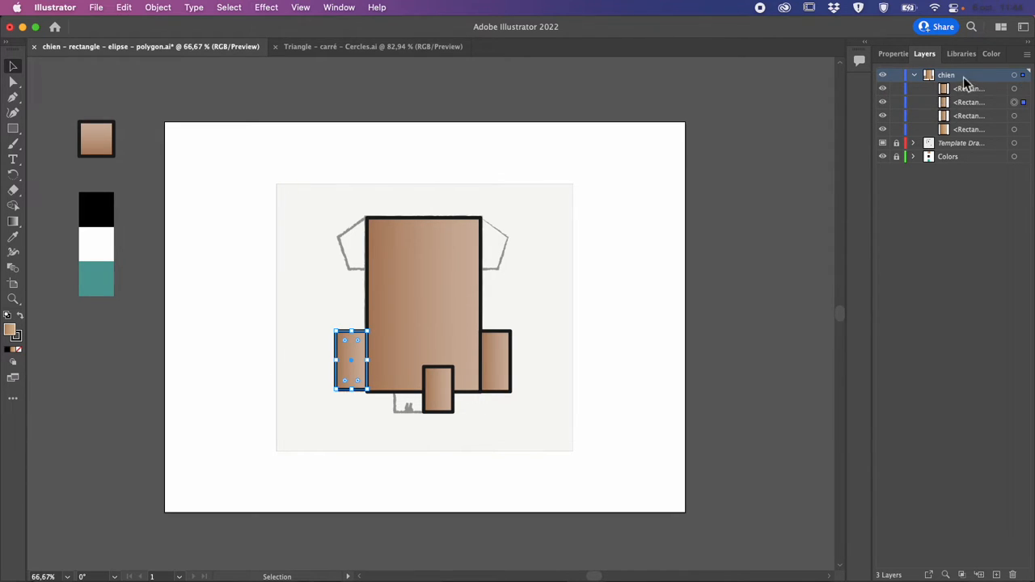
pyautogui.click(1024, 76)
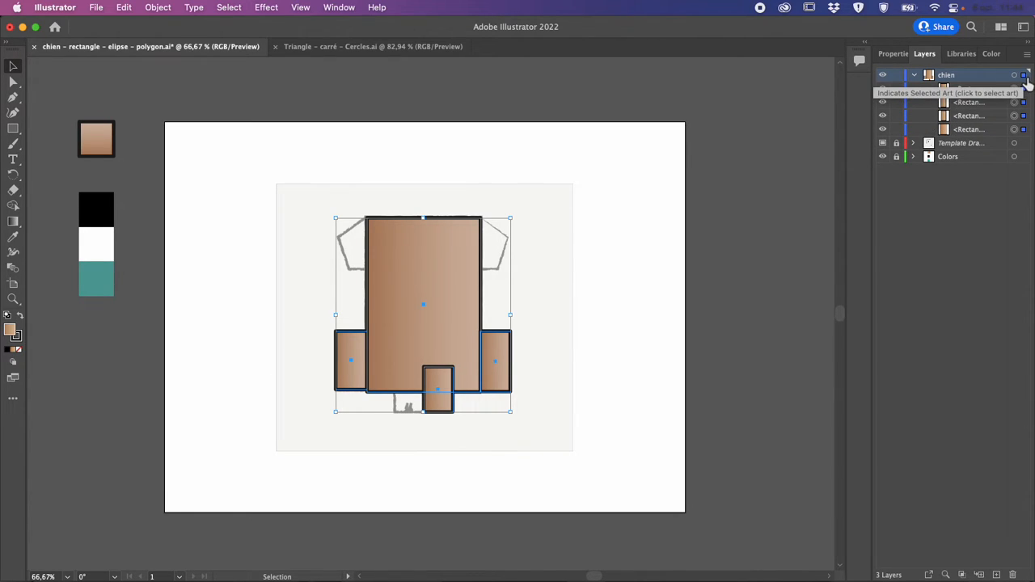
pyautogui.click(916, 75)
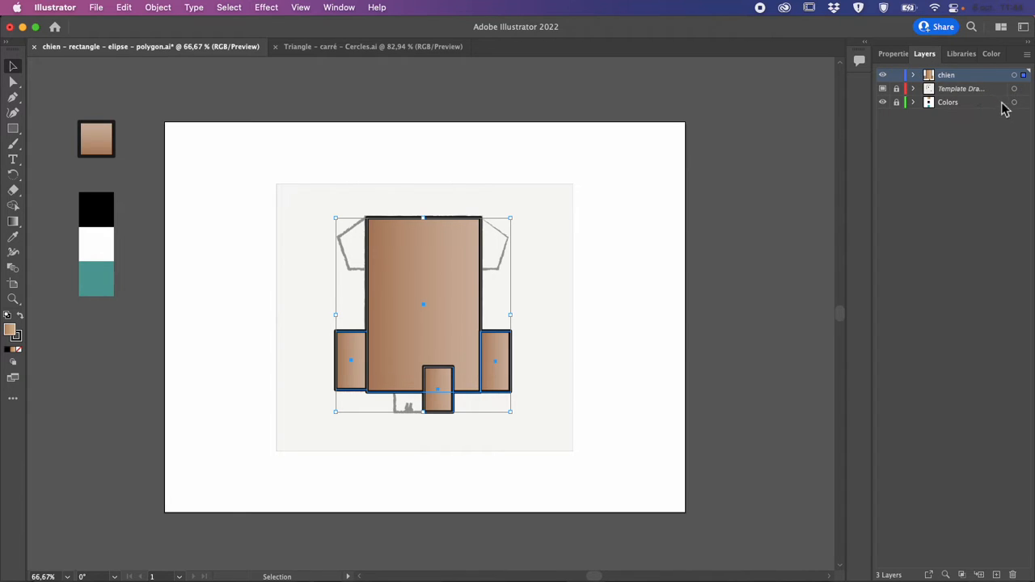
# Step: Unlock the Colors layer, select all of its swatches, and lock the layer again
pyautogui.click(1026, 108)
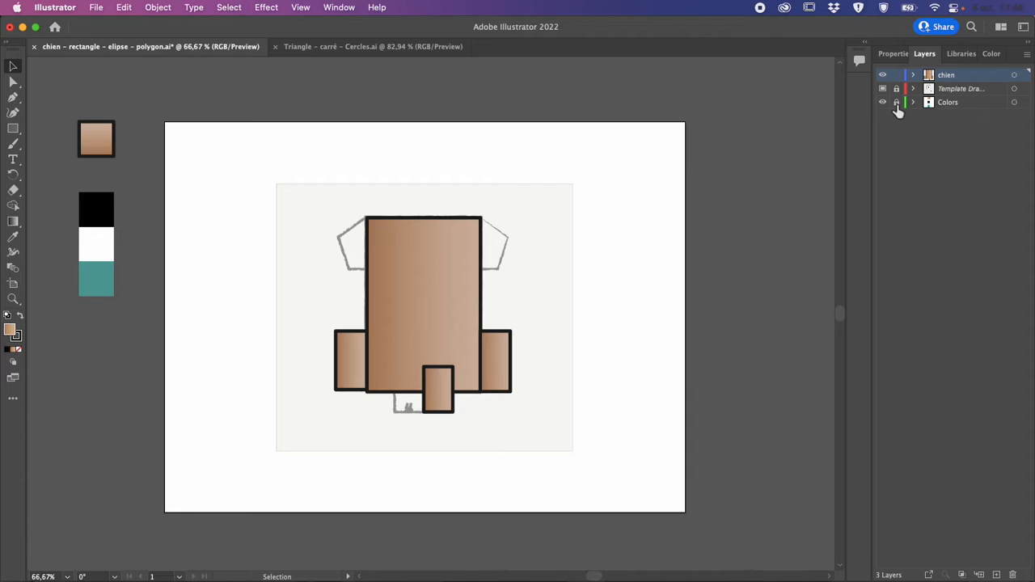
pyautogui.click(897, 103)
pyautogui.click(897, 103)
pyautogui.click(1024, 102)
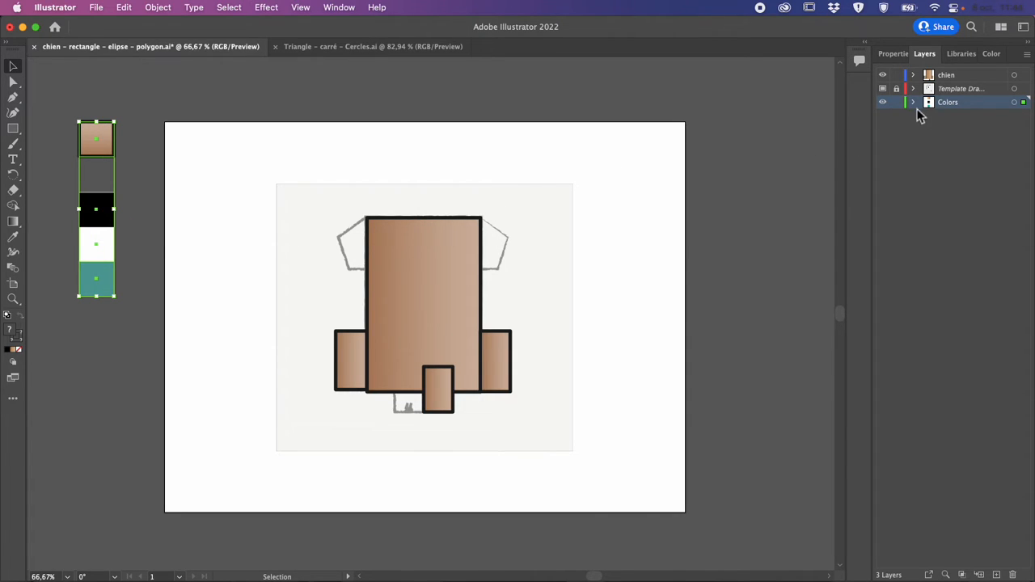
pyautogui.click(896, 102)
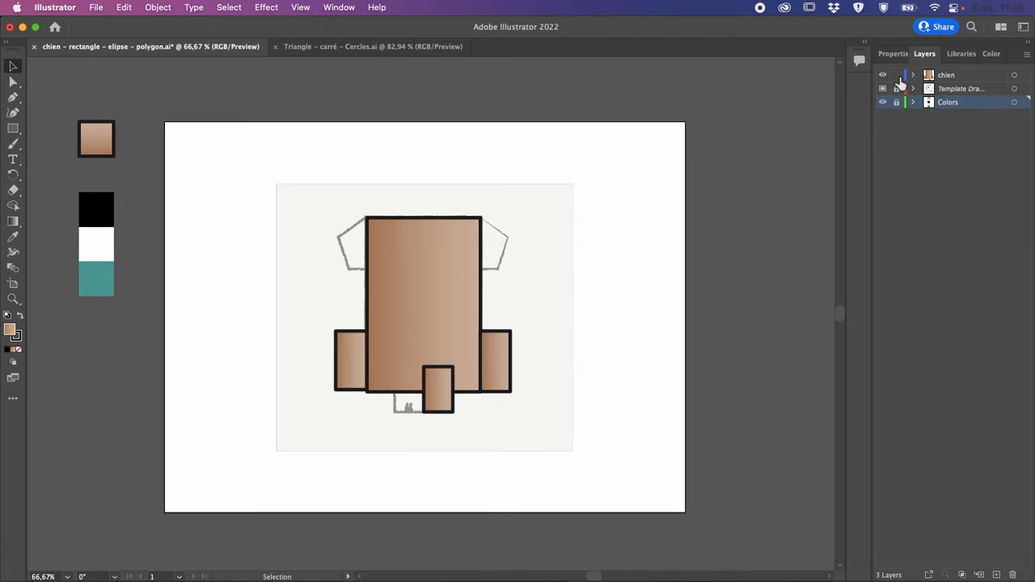
# Step: Lock the chien layer, try to select its shapes on the artboard, and unlock it as the active layer
pyautogui.click(897, 75)
pyautogui.click(497, 346)
pyautogui.click(464, 328)
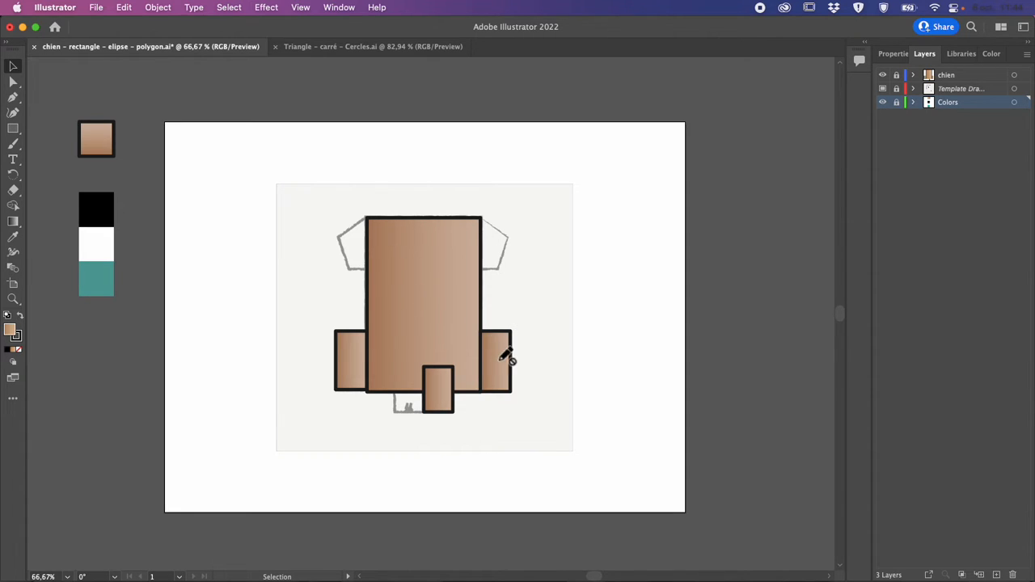
pyautogui.click(897, 75)
pyautogui.click(971, 75)
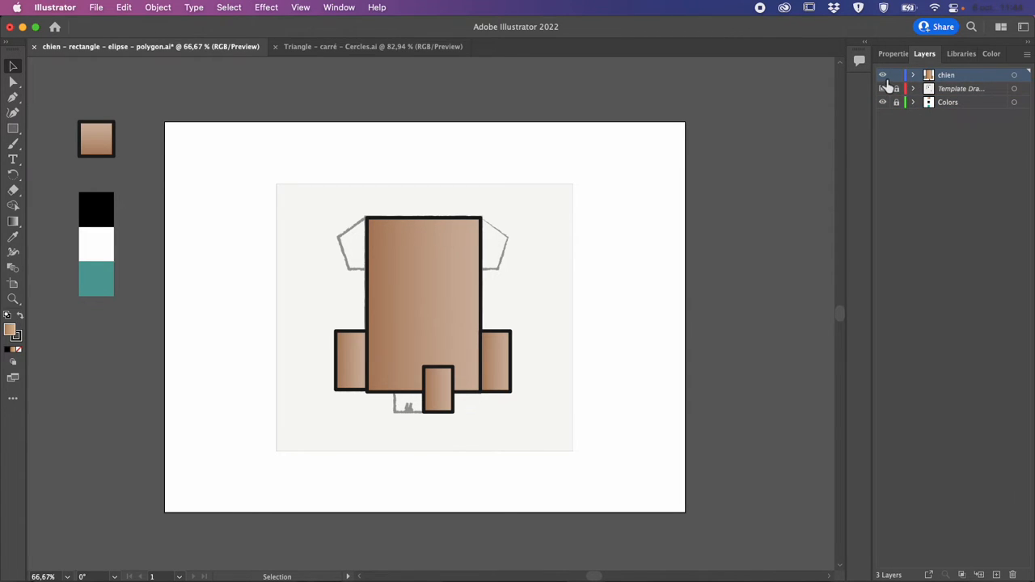
# Step: Hide and show the chien layer to compare the rectangles with the dog sketch beneath them
pyautogui.click(883, 76)
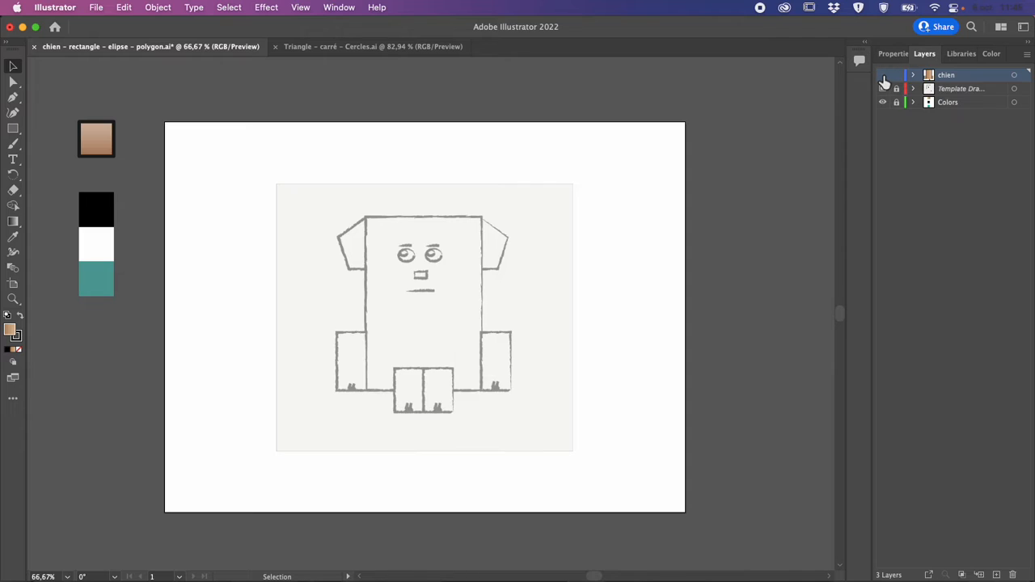
pyautogui.click(883, 75)
pyautogui.click(884, 75)
pyautogui.click(884, 75)
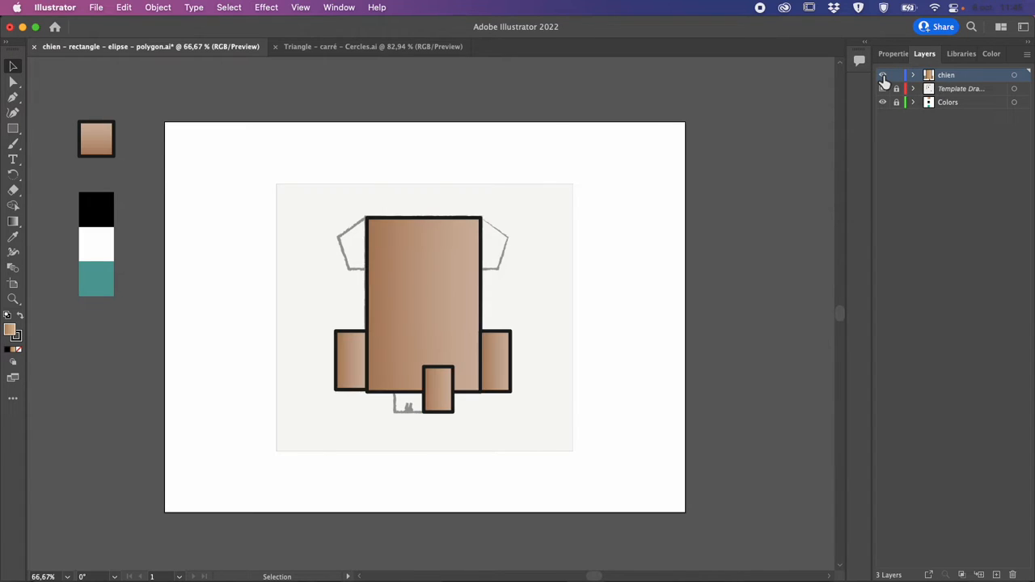
# Step: Expand the chien layer and select its rectangles one by one to examine their stacking order
pyautogui.click(914, 76)
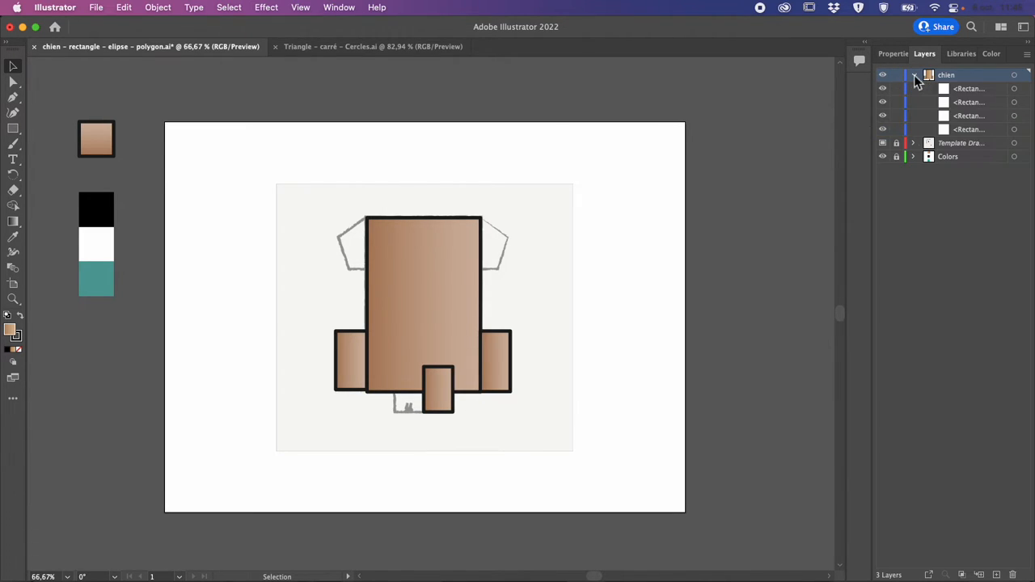
pyautogui.click(987, 90)
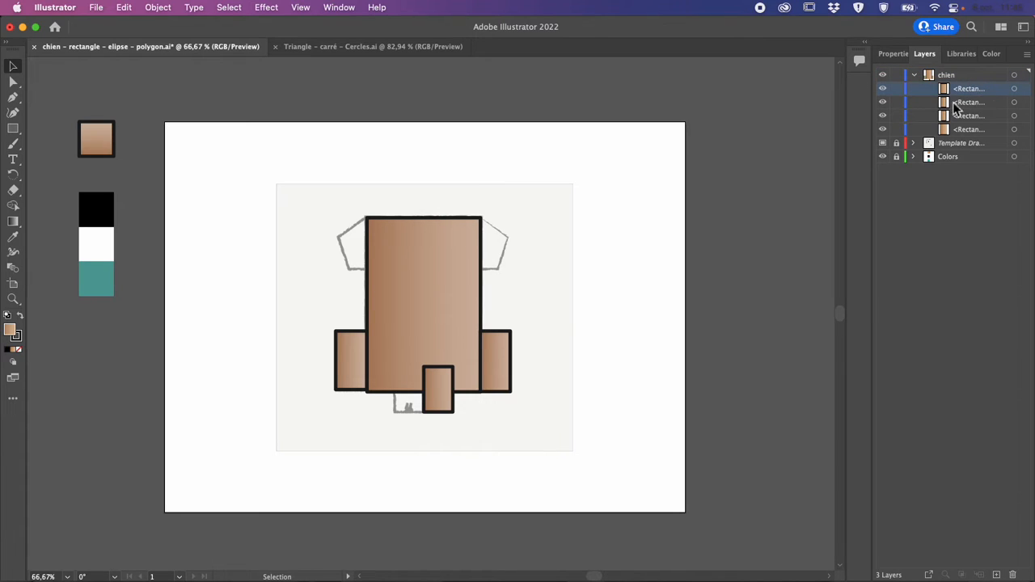
pyautogui.click(1015, 89)
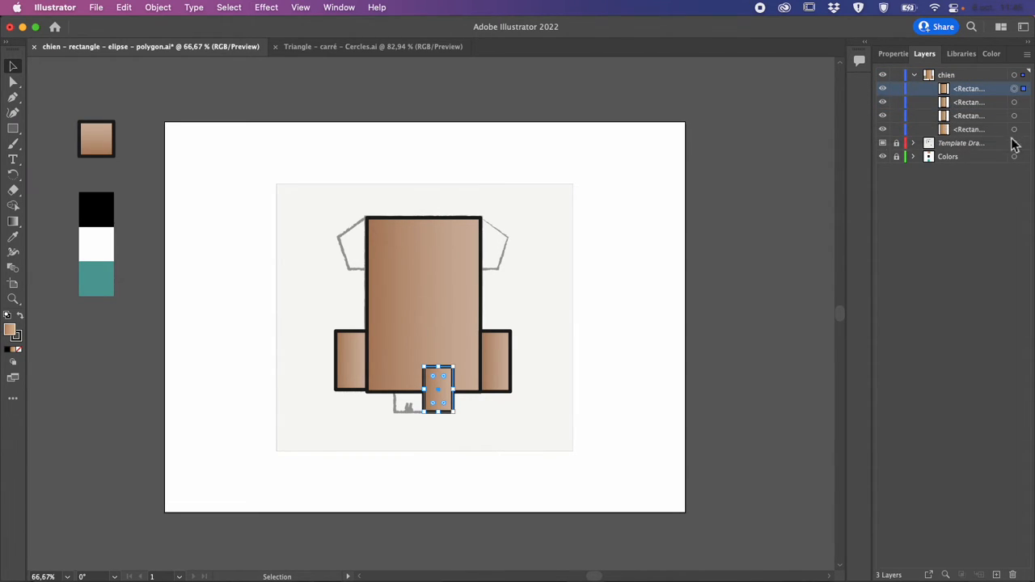
pyautogui.click(1025, 129)
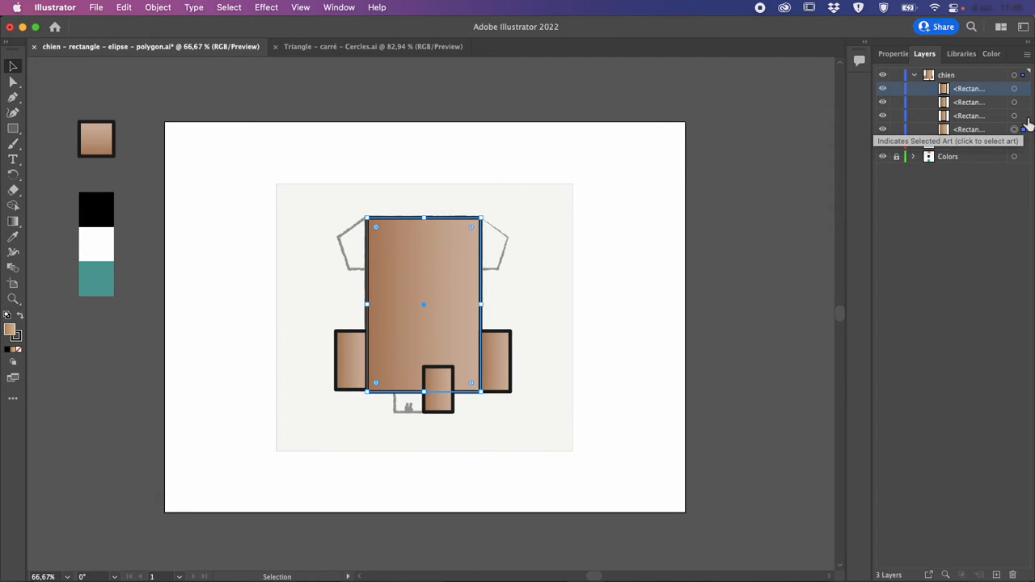
pyautogui.click(1024, 117)
pyautogui.click(1024, 102)
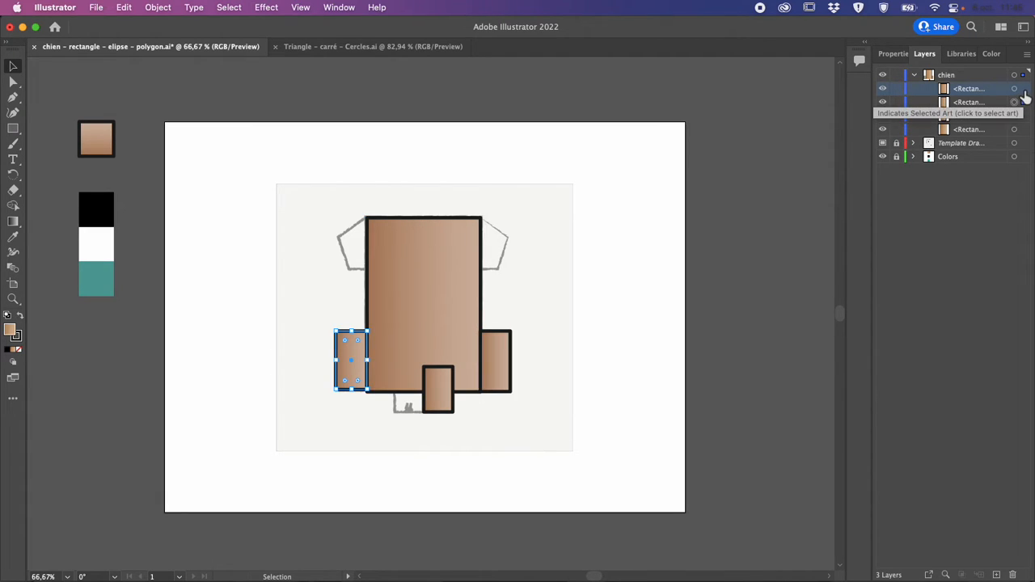
# Step: Send the right-hand front paw rectangle to the back, behind the body, and deselect it
pyautogui.click(1024, 89)
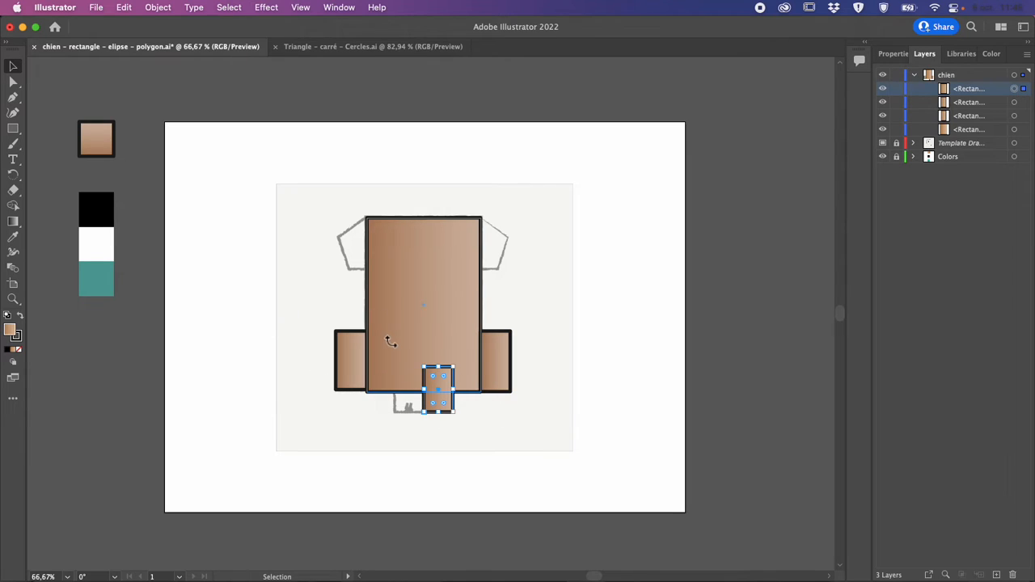
pyautogui.rightClick(449, 402)
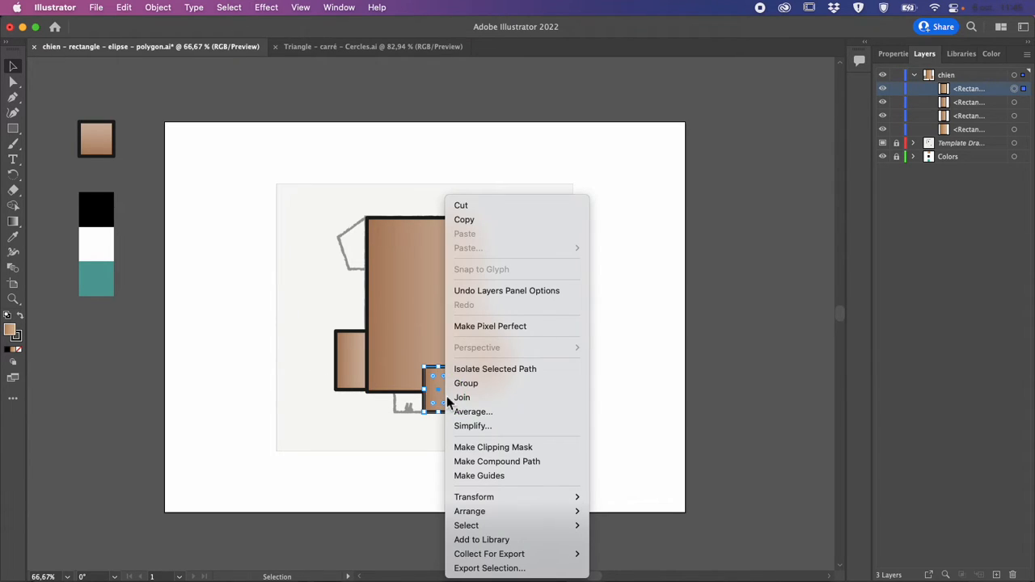
pyautogui.moveTo(491, 511)
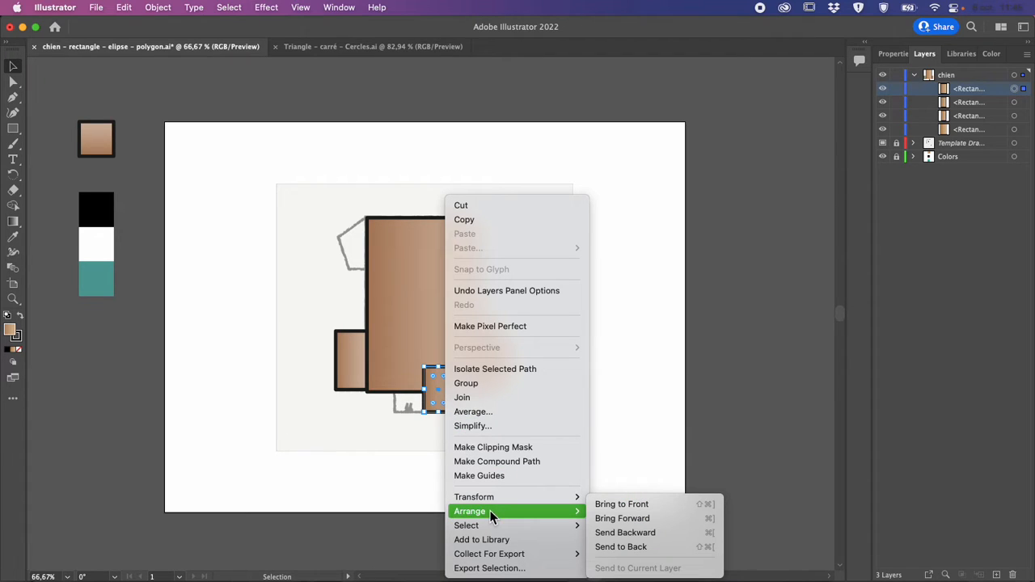
pyautogui.click(665, 547)
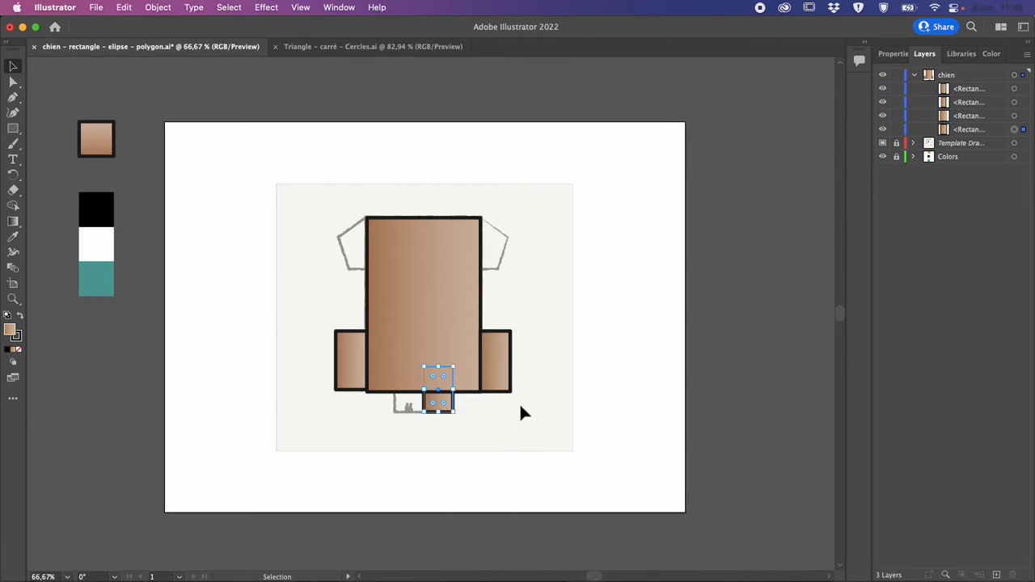
pyautogui.click(491, 421)
# Step: Draw a rectangle over the left-hand front paw and move it below the body rectangle in the chien layer's stack
pyautogui.click(13, 128)
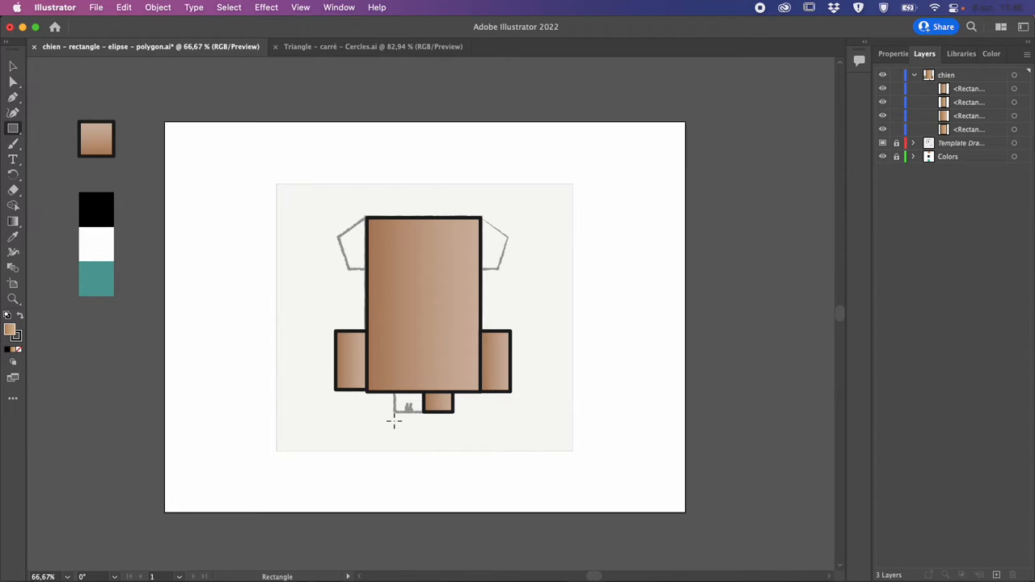
pyautogui.moveTo(394, 412); pyautogui.dragTo(424, 361)
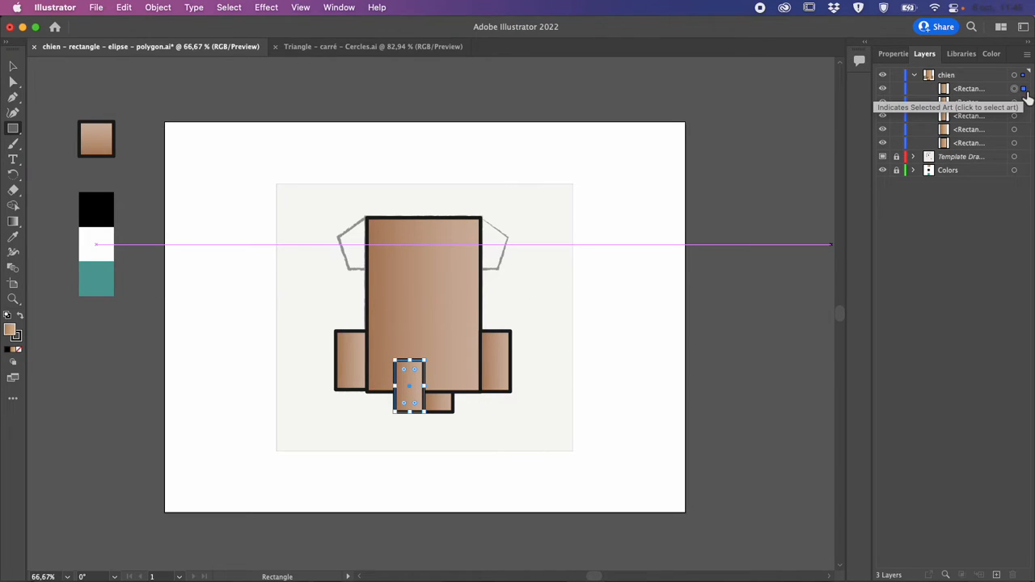
pyautogui.click(987, 91)
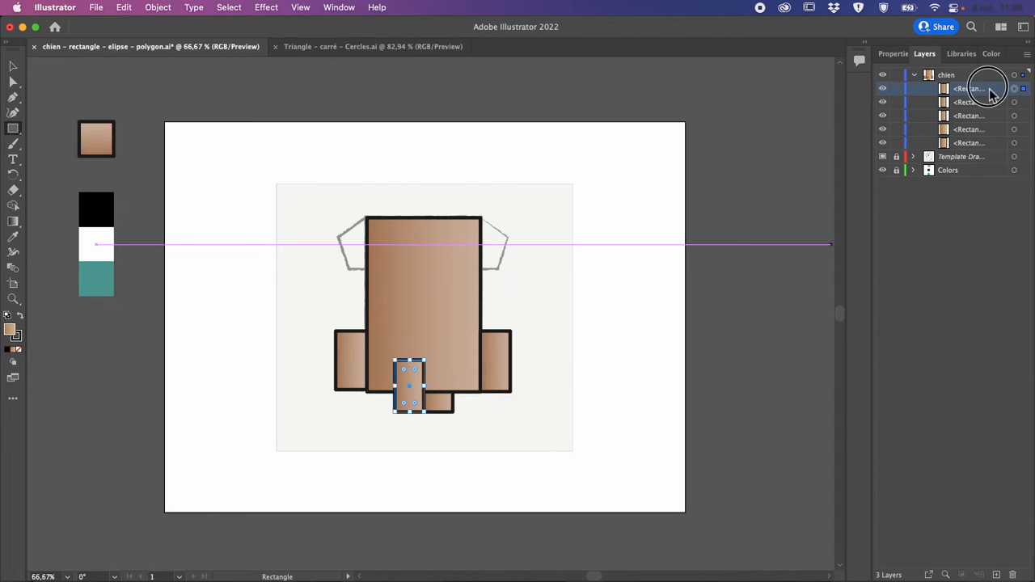
pyautogui.moveTo(992, 95); pyautogui.dragTo(989, 142)
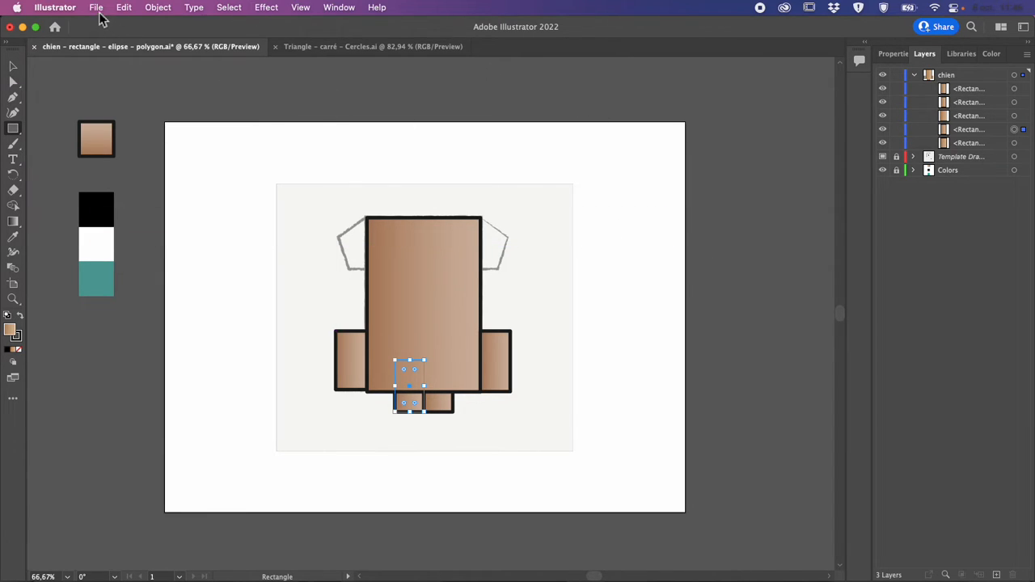
pyautogui.click(124, 8)
pyautogui.click(124, 9)
# Step: Nudge the left-hand side leg rectangle down to align its base with the body's lower edge, and deselect it
pyautogui.click(13, 65)
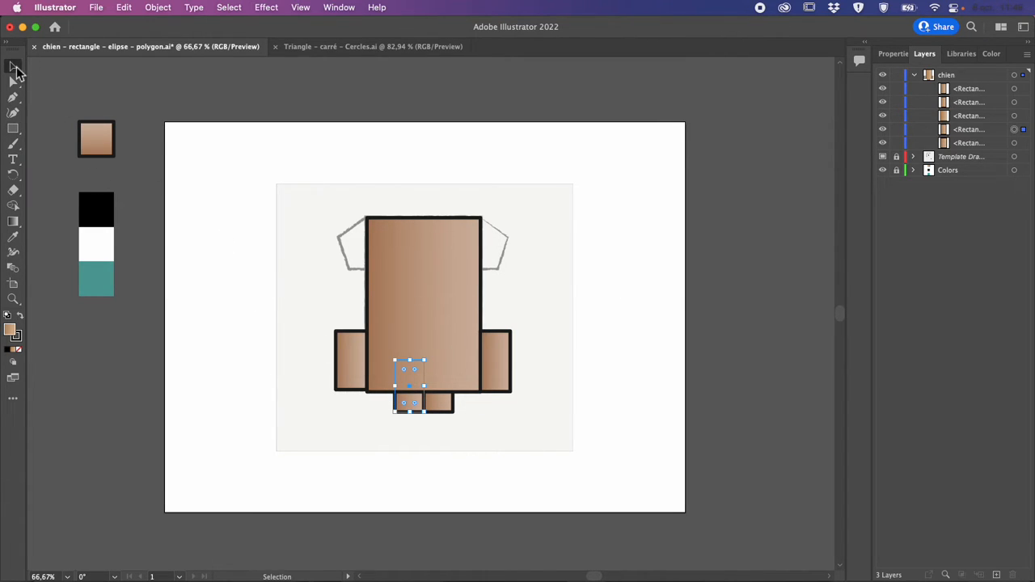
pyautogui.click(346, 364)
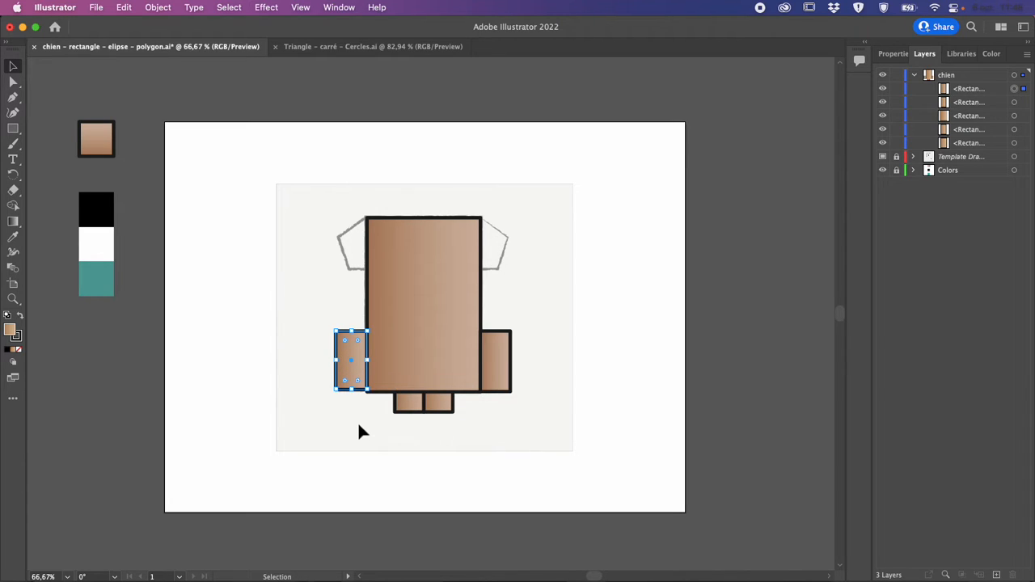
pyautogui.press('Down')
pyautogui.press('Down')
pyautogui.press('Down')
pyautogui.press('Down')
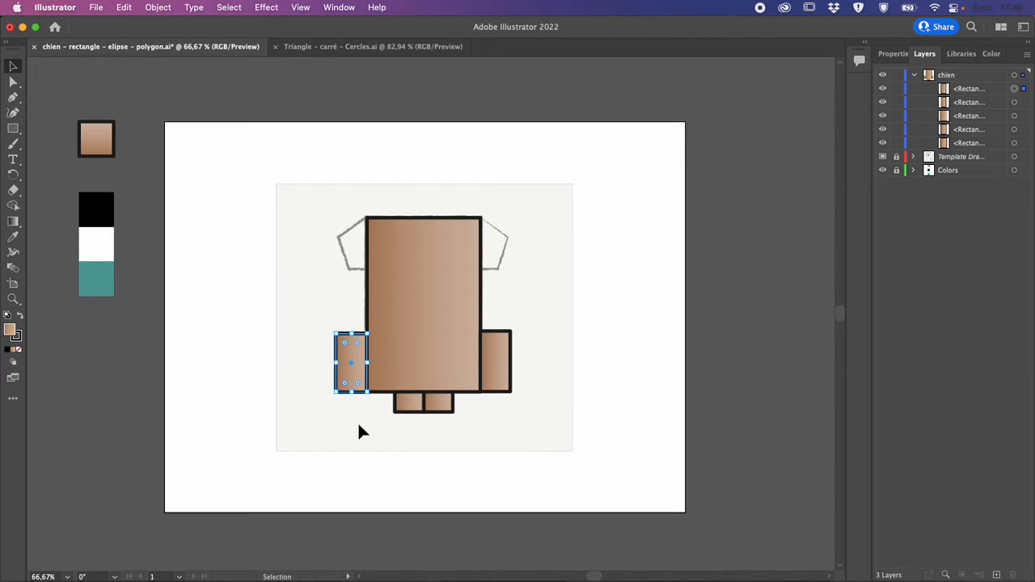
pyautogui.click(539, 289)
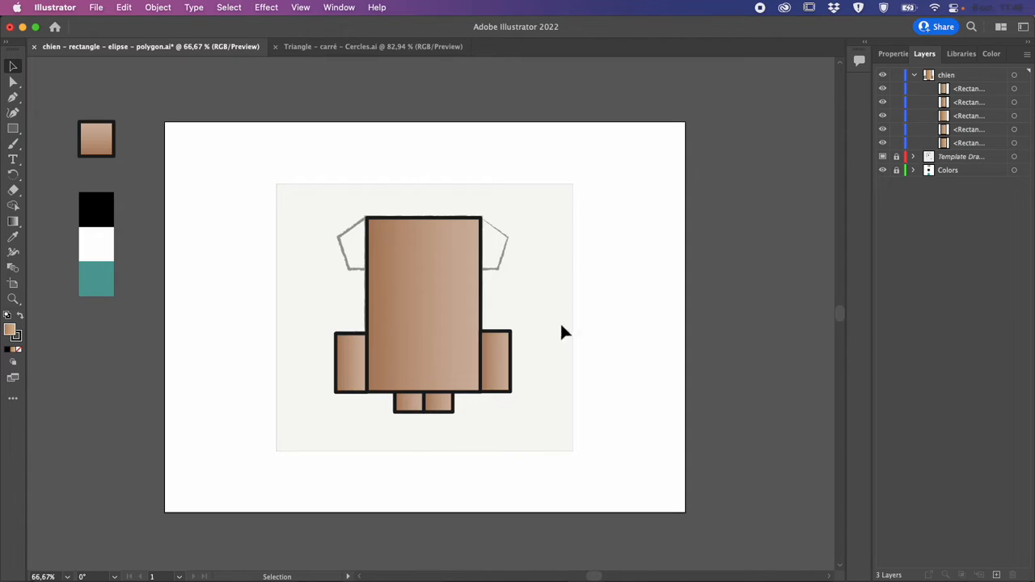
# Step: Select the body rectangle and slightly adjust its left edge and upper-left corner to fit the sketch
pyautogui.click(356, 381)
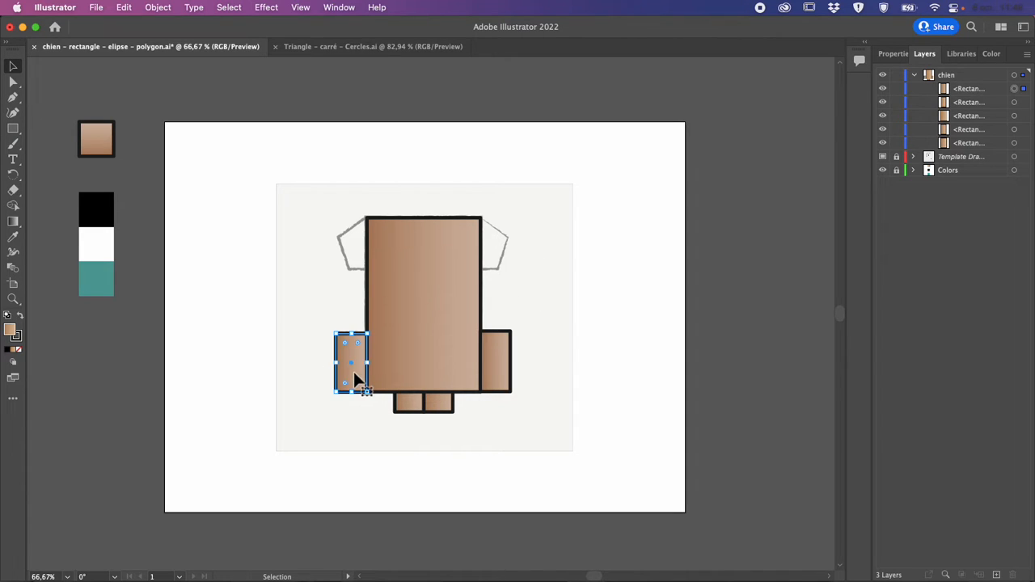
pyautogui.click(454, 350)
pyautogui.click(580, 346)
pyautogui.click(435, 320)
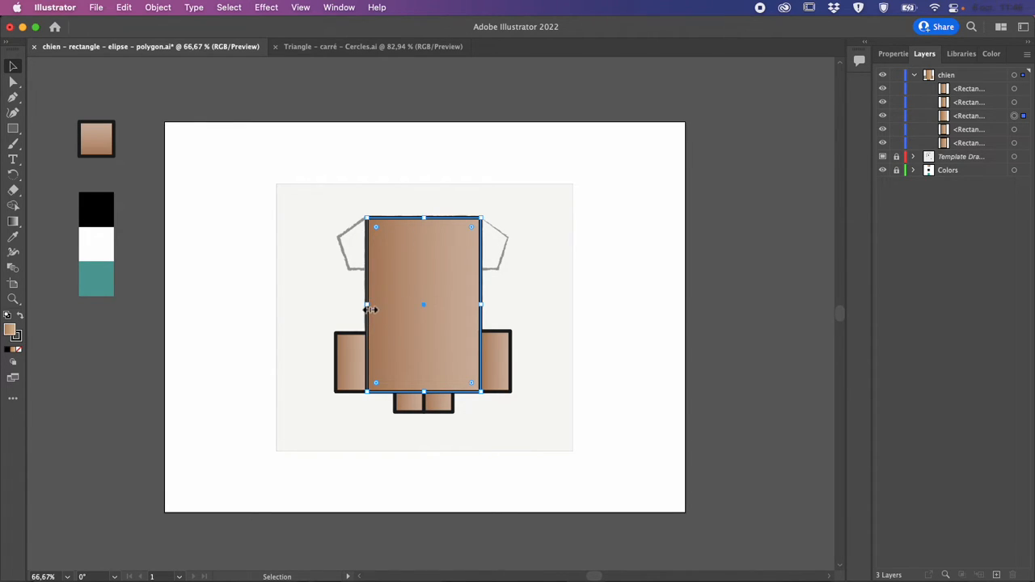
pyautogui.moveTo(369, 309)
pyautogui.mouseDown()
pyautogui.moveTo(319, 309)
pyautogui.moveTo(369, 309)
pyautogui.mouseUp()
pyautogui.moveTo(368, 219)
pyautogui.mouseDown()
pyautogui.moveTo(331, 190)
pyautogui.moveTo(368, 218)
pyautogui.mouseUp()
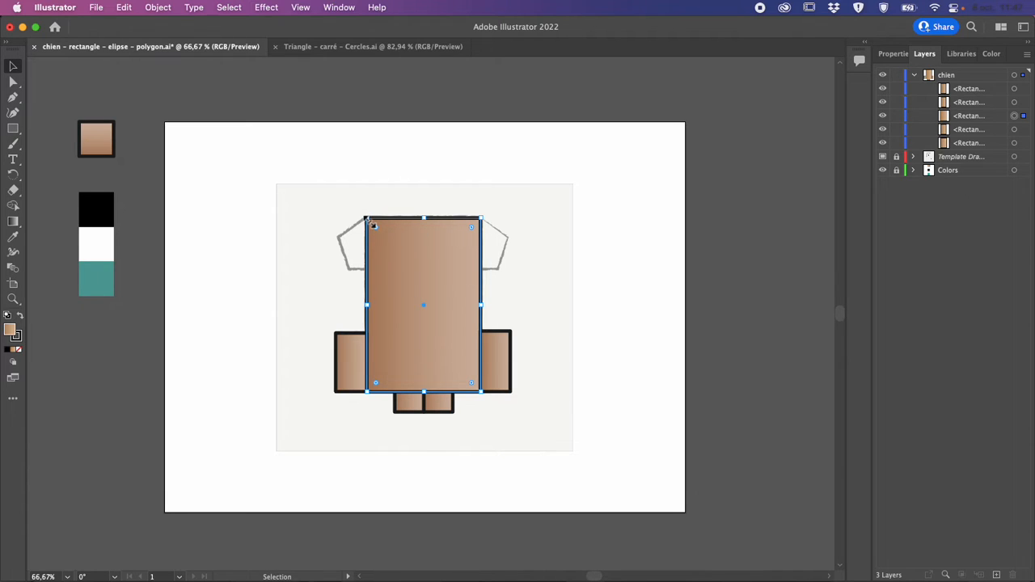
# Step: Round the body rectangle's corners to the maximum and return them to square
pyautogui.moveTo(366, 218)
pyautogui.mouseDown()
pyautogui.moveTo(291, 169)
pyautogui.moveTo(337, 132)
pyautogui.moveTo(364, 165)
pyautogui.moveTo(367, 131)
pyautogui.moveTo(363, 175)
pyautogui.moveTo(283, 181)
pyautogui.moveTo(353, 189)
pyautogui.moveTo(372, 202)
pyautogui.moveTo(366, 219)
pyautogui.moveTo(302, 206)
pyautogui.moveTo(327, 204)
pyautogui.moveTo(365, 236)
pyautogui.moveTo(402, 233)
pyautogui.moveTo(334, 196)
pyautogui.moveTo(397, 240)
pyautogui.moveTo(373, 226)
pyautogui.mouseUp()
pyautogui.moveTo(370, 224); pyautogui.dragTo(372, 225)
pyautogui.moveTo(368, 220); pyautogui.dragTo(367, 195)
pyautogui.press('a')
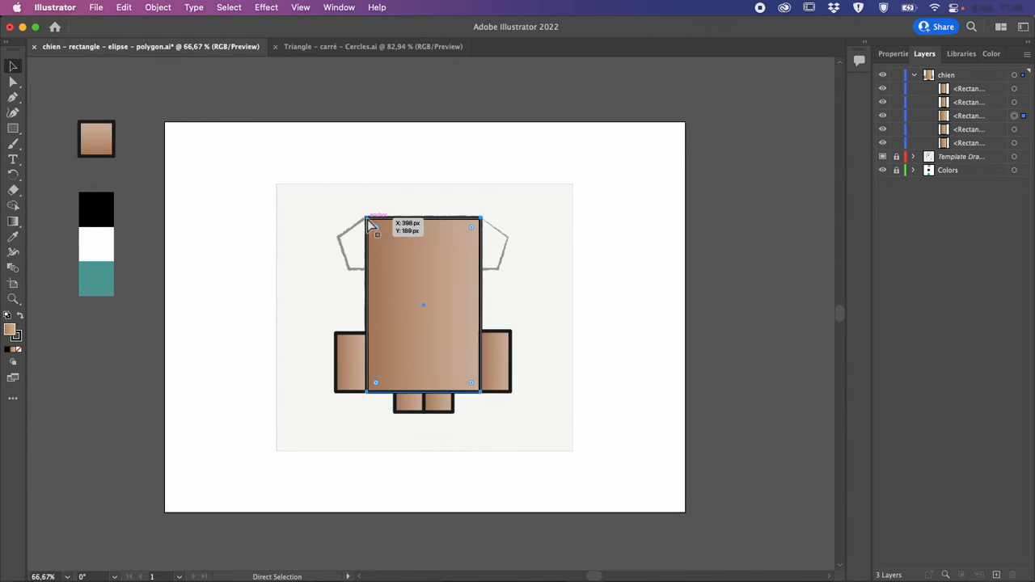
pyautogui.moveTo(366, 216)
pyautogui.mouseDown()
pyautogui.moveTo(397, 240)
pyautogui.moveTo(308, 250)
pyautogui.moveTo(416, 264)
pyautogui.moveTo(355, 212)
pyautogui.moveTo(370, 248)
pyautogui.moveTo(365, 222)
pyautogui.moveTo(407, 235)
pyautogui.moveTo(366, 219)
pyautogui.mouseUp()
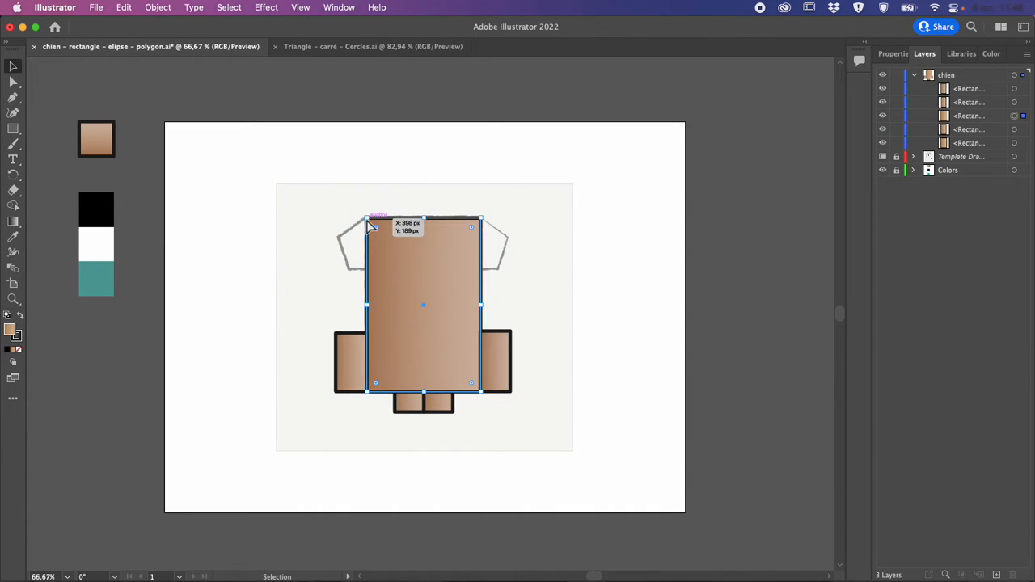
pyautogui.press('v')
pyautogui.moveTo(376, 224); pyautogui.dragTo(423, 306)
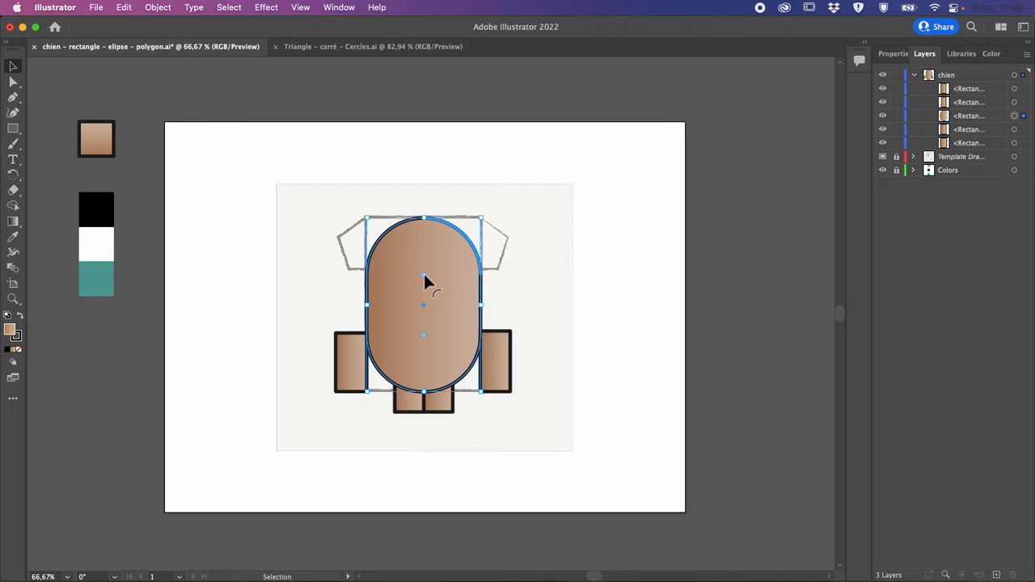
pyautogui.moveTo(424, 275)
pyautogui.mouseDown()
pyautogui.moveTo(393, 238)
pyautogui.moveTo(422, 277)
pyautogui.moveTo(379, 236)
pyautogui.moveTo(411, 276)
pyautogui.moveTo(390, 264)
pyautogui.moveTo(368, 245)
pyautogui.moveTo(379, 233)
pyautogui.moveTo(418, 280)
pyautogui.moveTo(369, 246)
pyautogui.moveTo(374, 225)
pyautogui.moveTo(410, 274)
pyautogui.moveTo(372, 237)
pyautogui.moveTo(388, 238)
pyautogui.moveTo(415, 277)
pyautogui.moveTo(362, 226)
pyautogui.mouseUp()
# Step: Examine the body rectangle's appearance, gradient and stroke settings
pyautogui.click(894, 54)
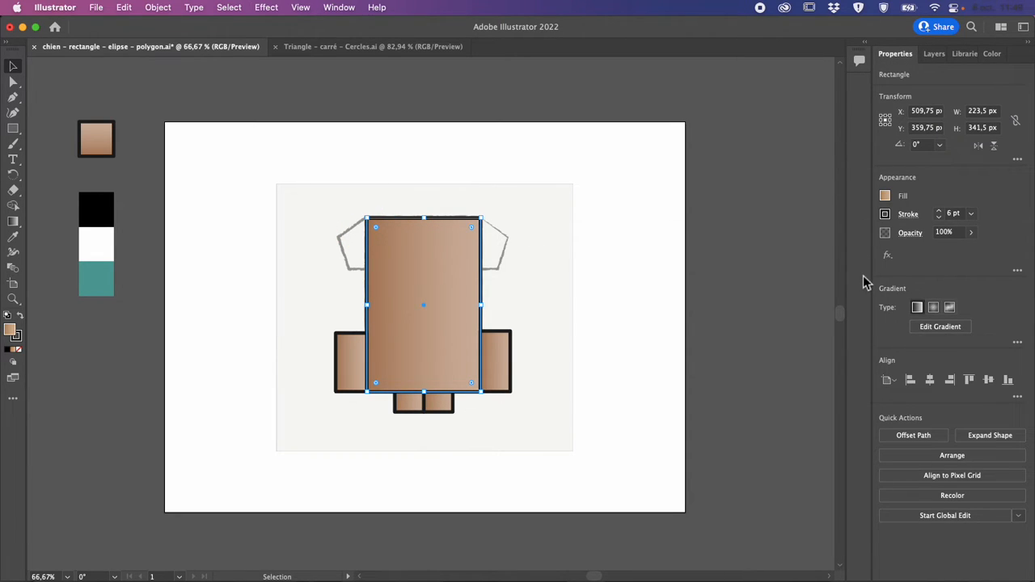
pyautogui.click(1018, 272)
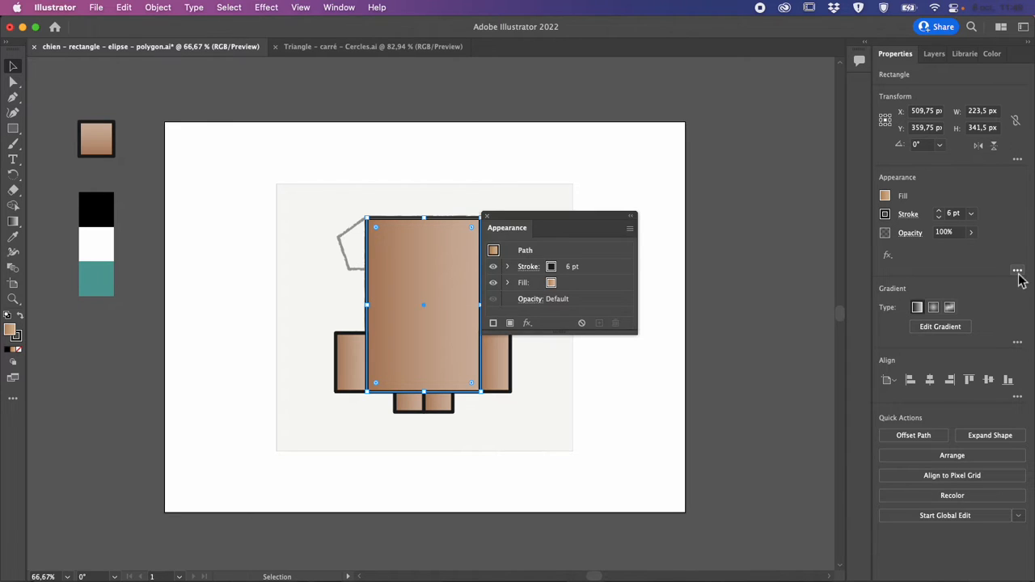
pyautogui.click(487, 216)
pyautogui.click(1017, 343)
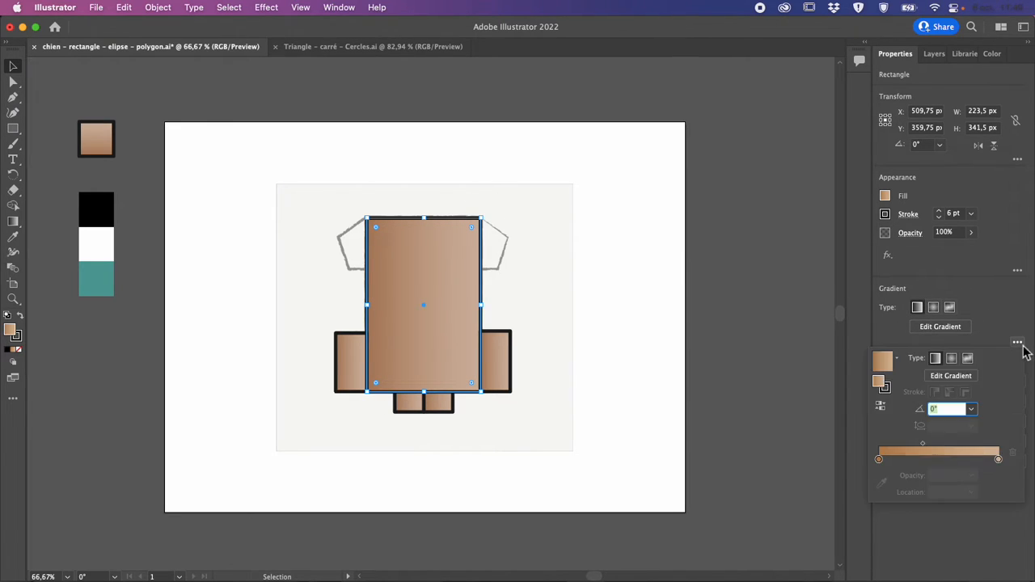
pyautogui.click(1018, 337)
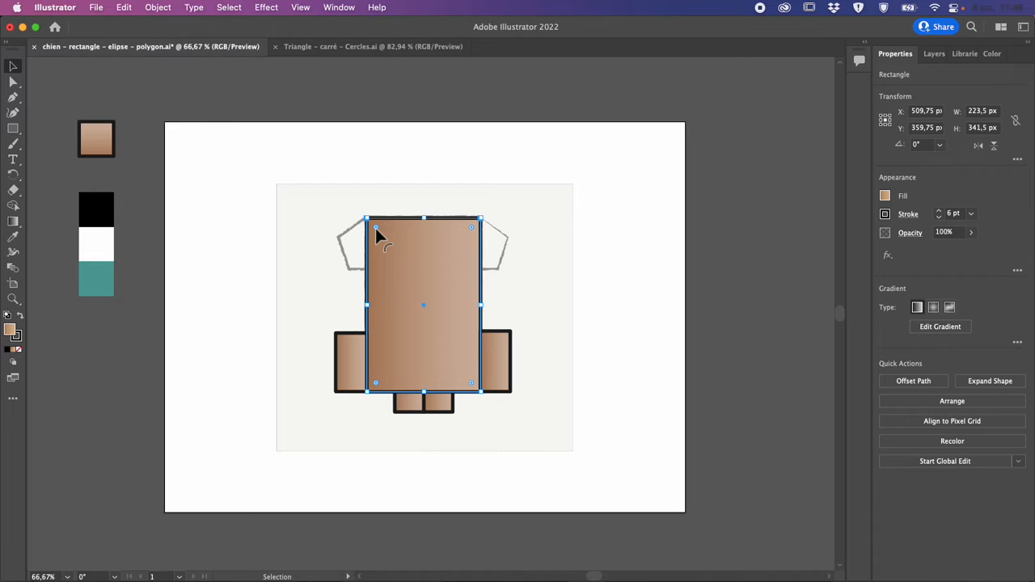
pyautogui.moveTo(376, 228)
pyautogui.mouseDown()
pyautogui.moveTo(387, 247)
pyautogui.moveTo(368, 220)
pyautogui.mouseUp()
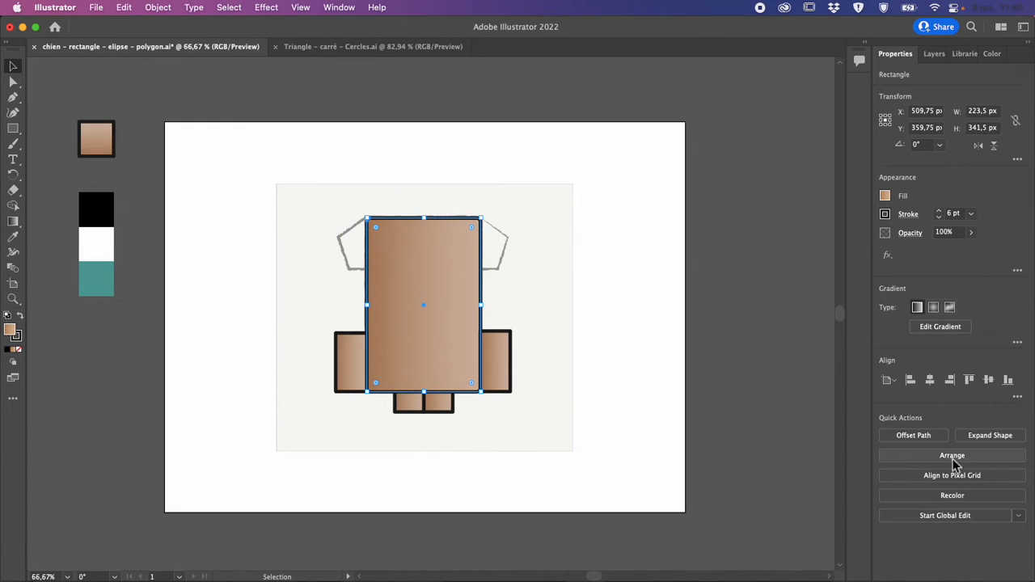
pyautogui.click(1017, 343)
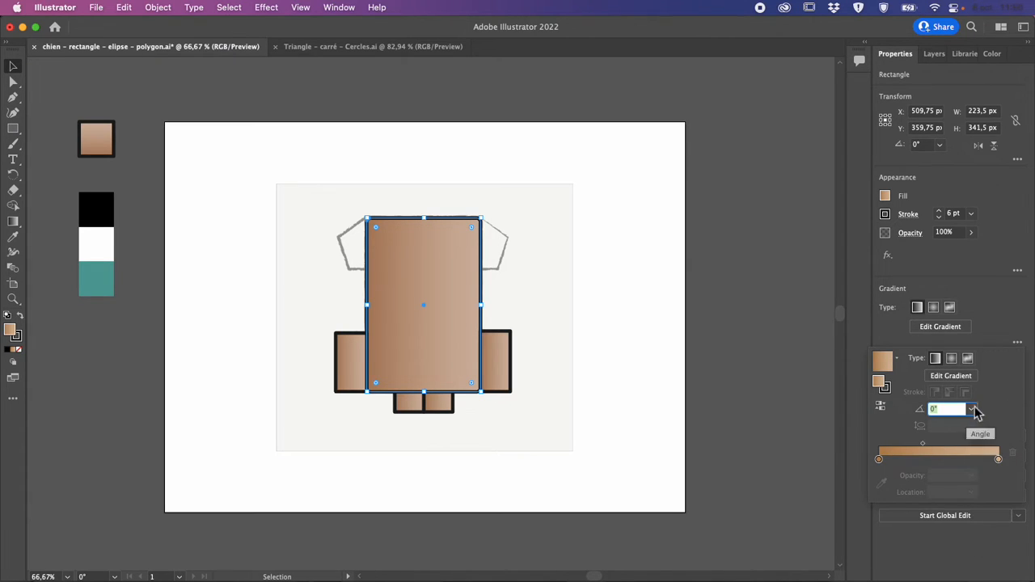
pyautogui.click(1018, 345)
pyautogui.click(1018, 272)
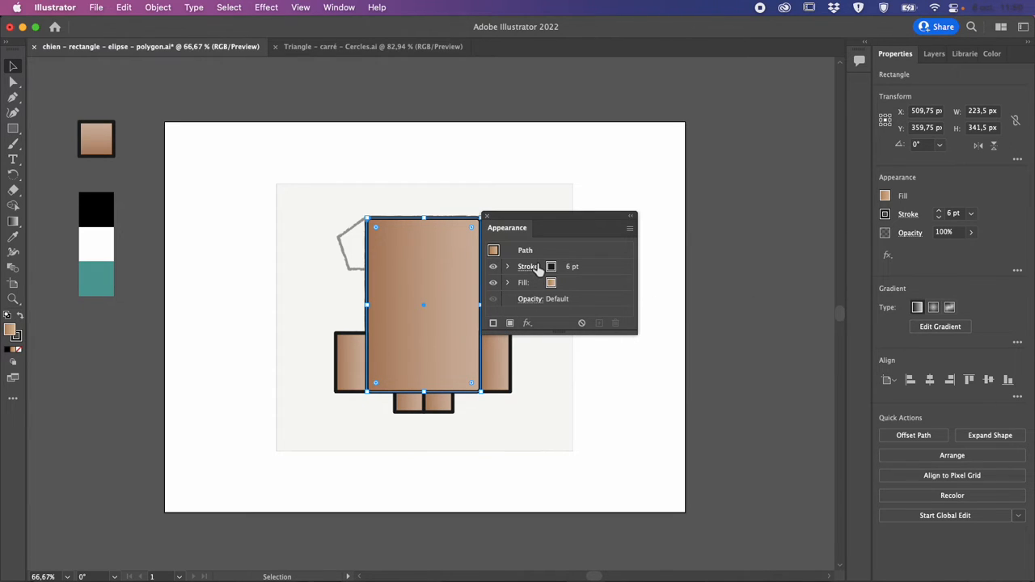
pyautogui.click(486, 216)
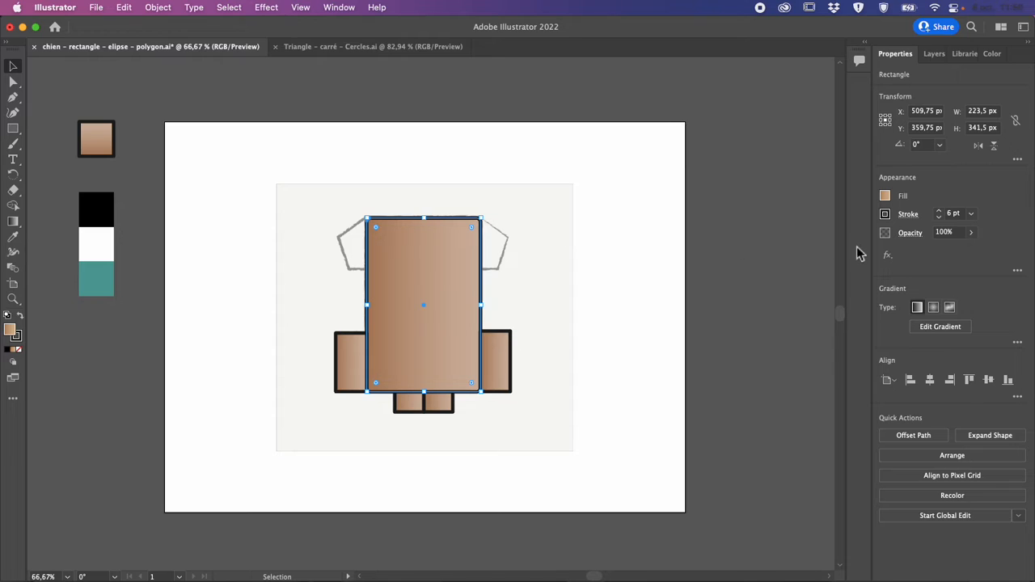
pyautogui.click(908, 216)
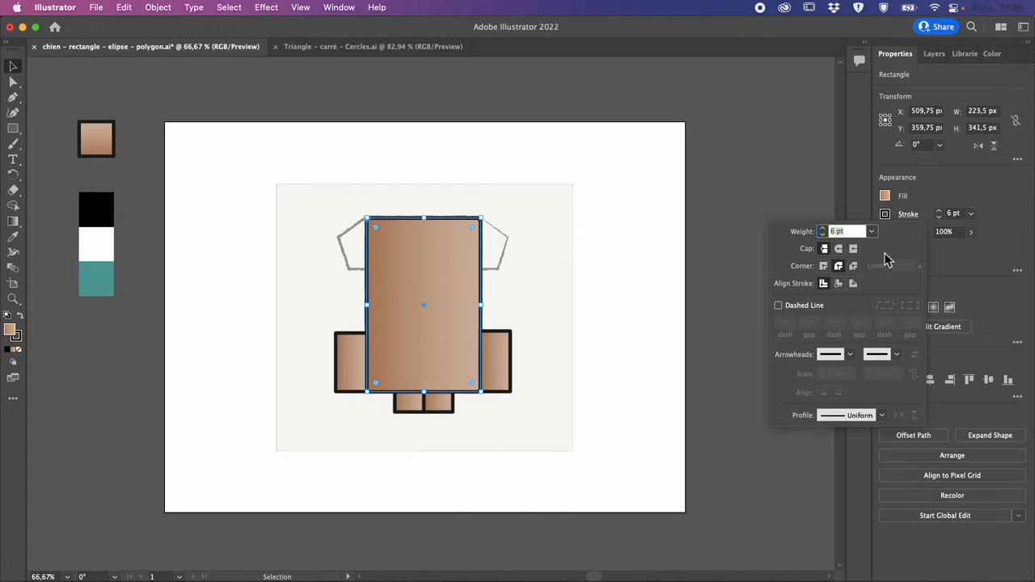
pyautogui.click(924, 211)
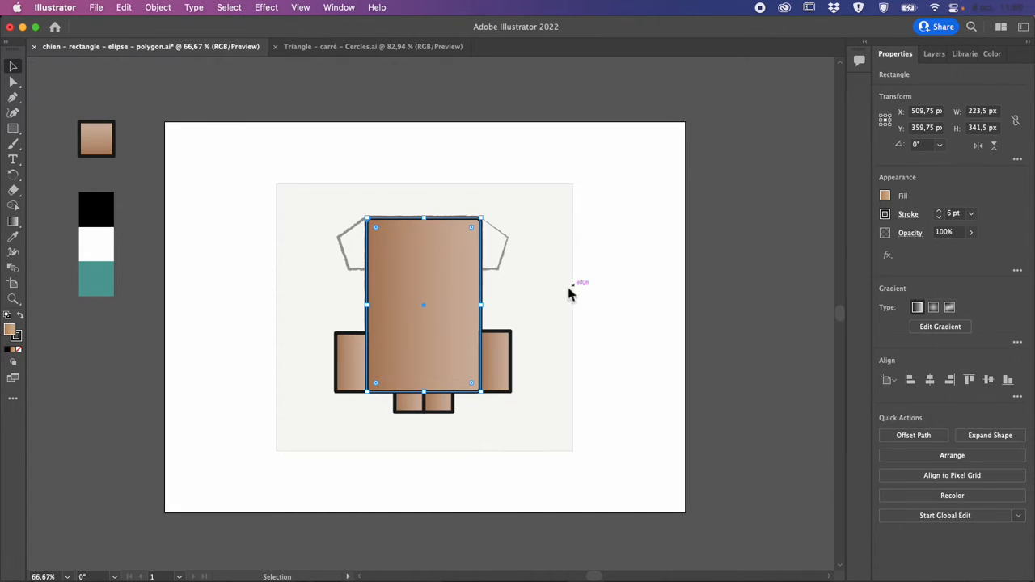
# Step: Look through the commands, stroke weights and effects available for the body rectangle, keeping its corners square
pyautogui.rightClick(451, 280)
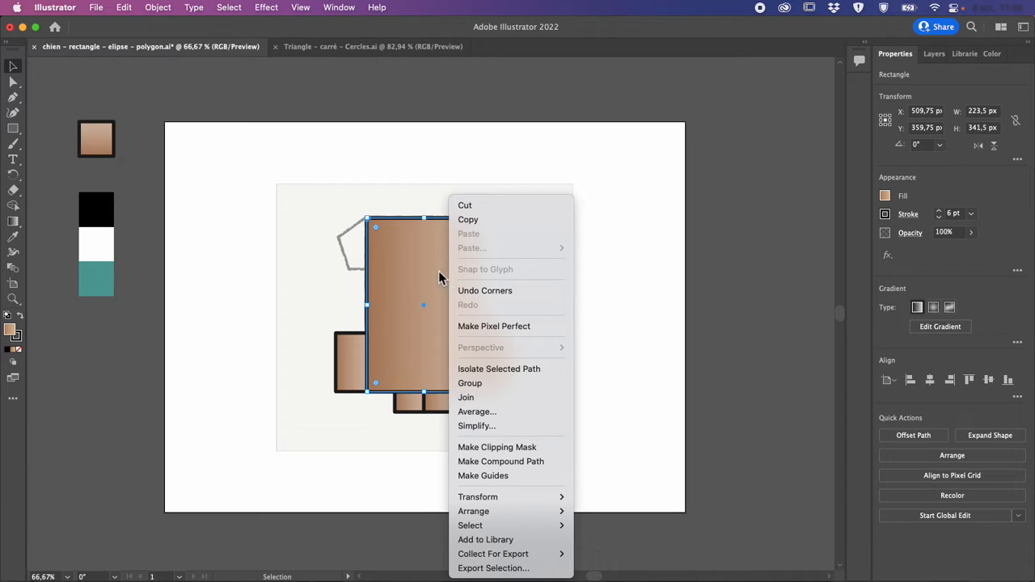
pyautogui.click(462, 290)
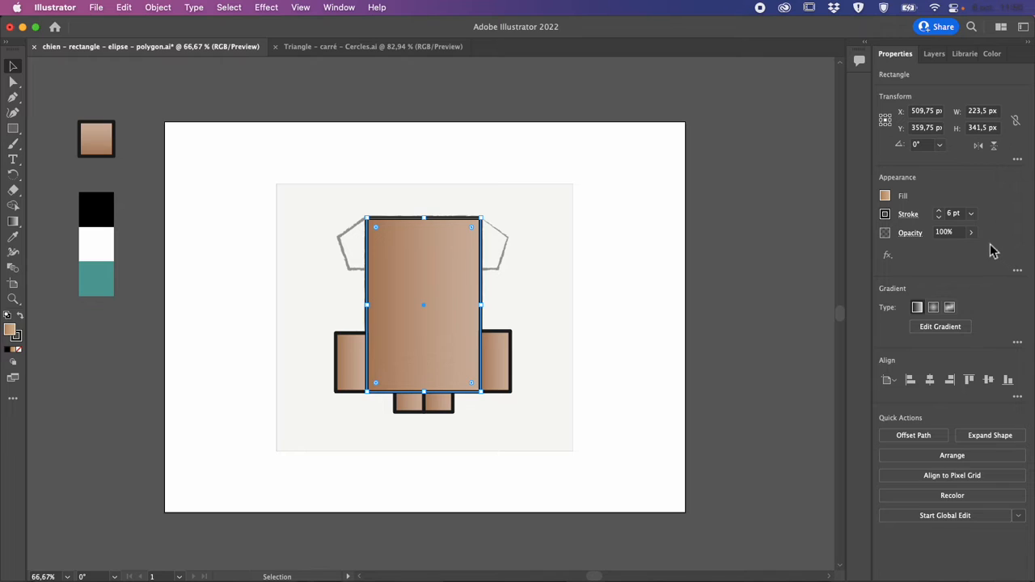
pyautogui.click(971, 213)
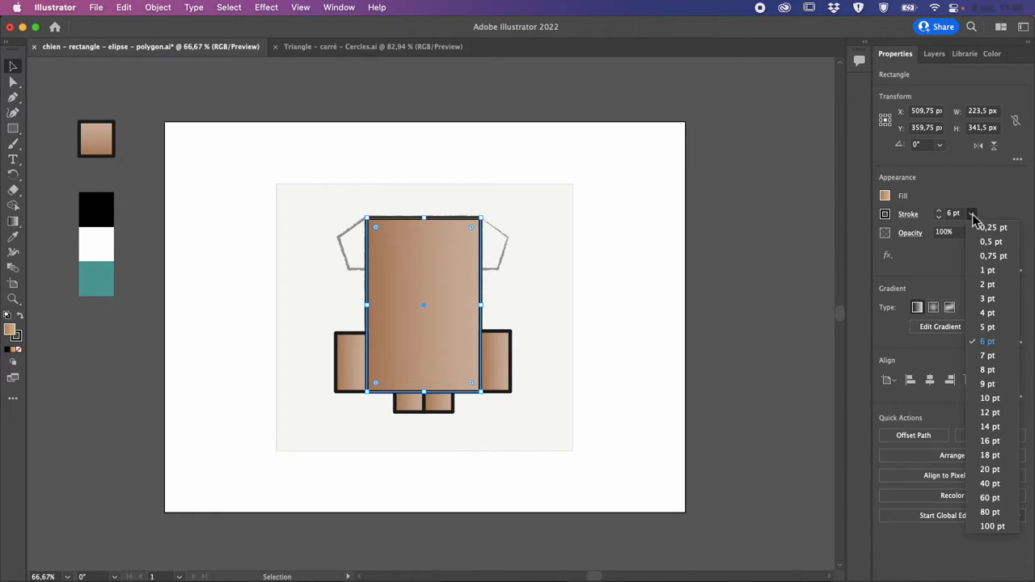
pyautogui.click(972, 215)
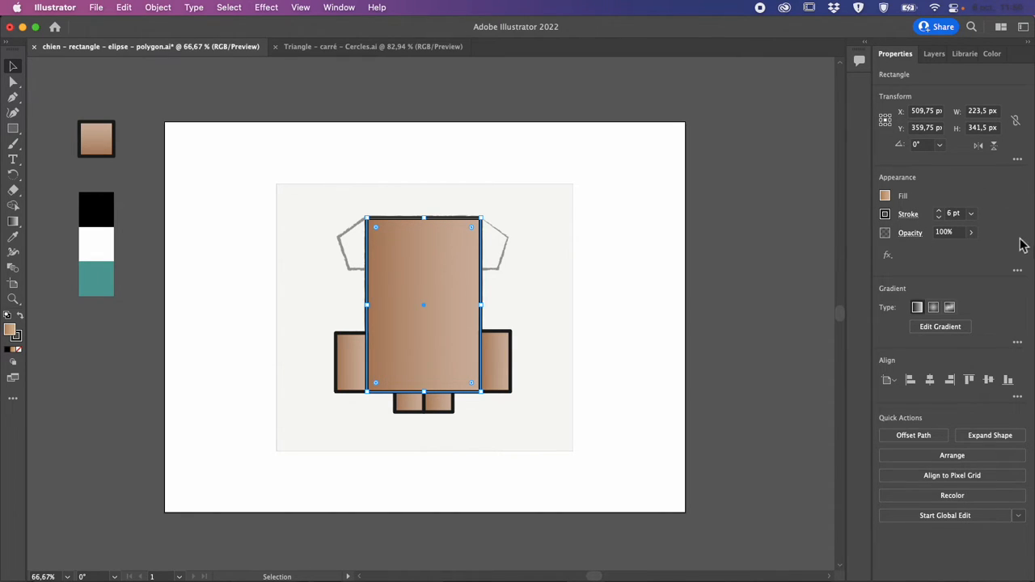
pyautogui.click(895, 257)
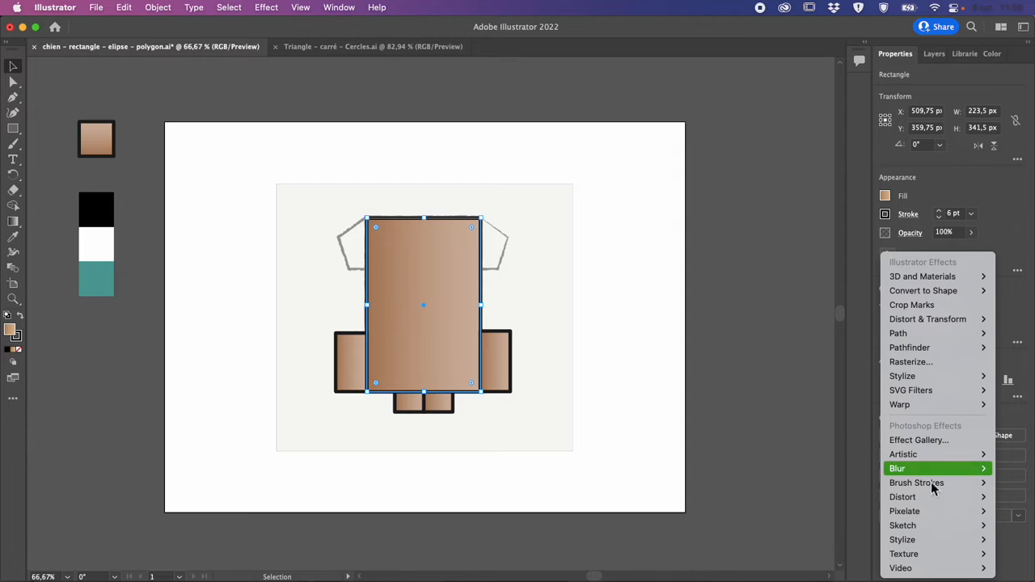
pyautogui.click(1011, 255)
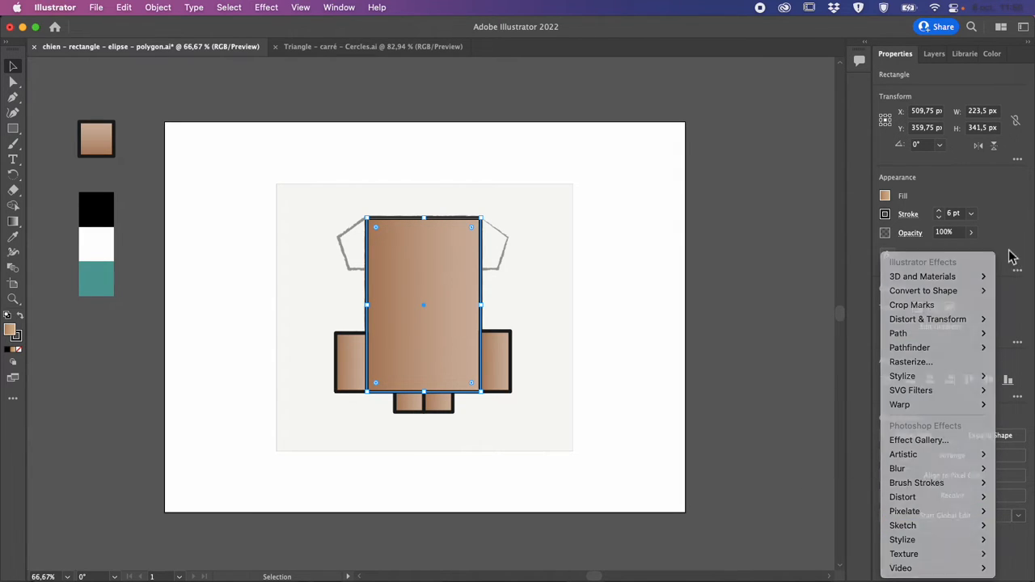
pyautogui.moveTo(375, 225)
pyautogui.mouseDown()
pyautogui.moveTo(393, 258)
pyautogui.moveTo(368, 219)
pyautogui.mouseUp()
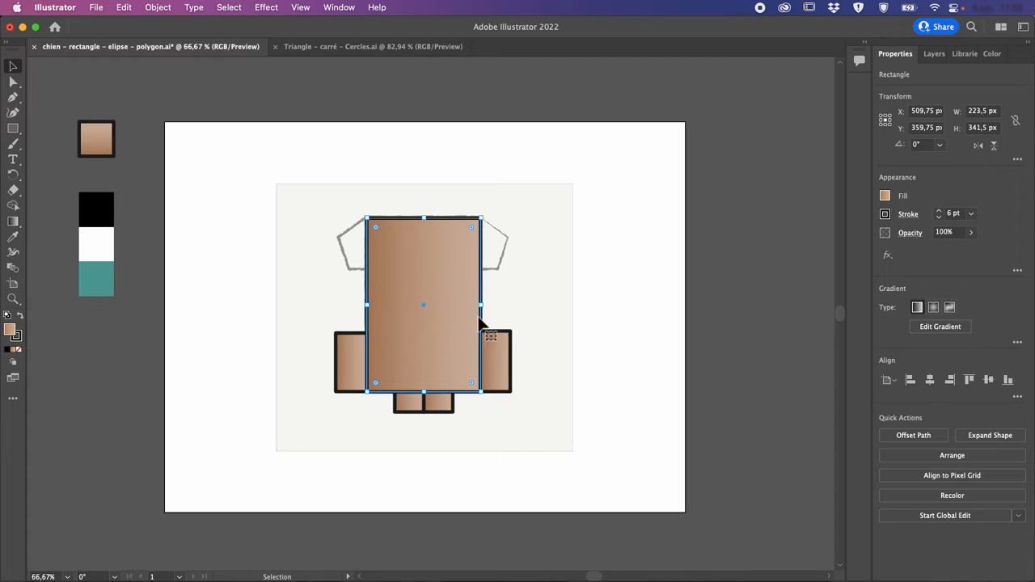
pyautogui.click(499, 372)
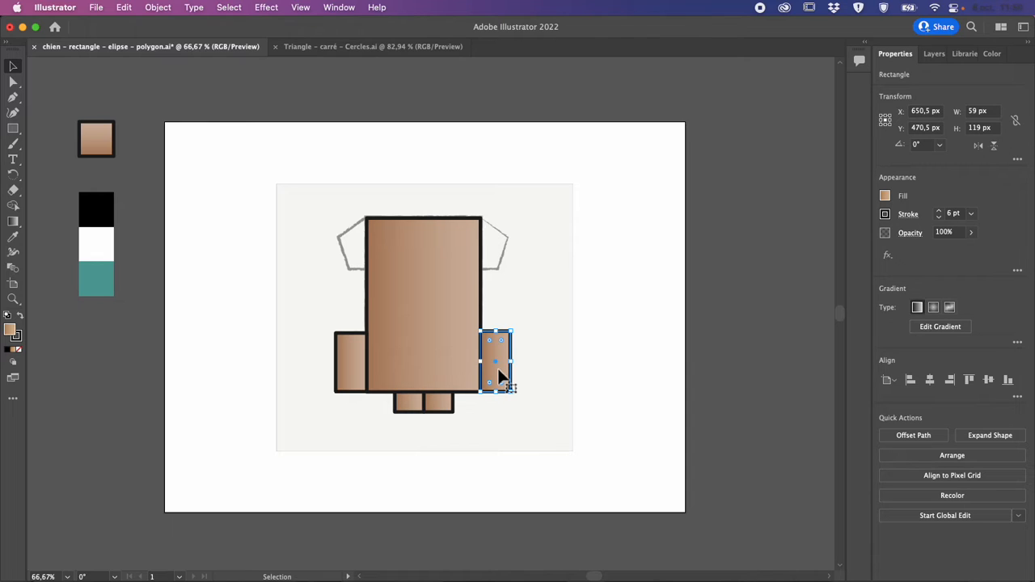
pyautogui.moveTo(499, 374)
pyautogui.mouseDown()
pyautogui.moveTo(516, 332)
pyautogui.moveTo(555, 337)
pyautogui.moveTo(538, 261)
pyautogui.moveTo(561, 382)
pyautogui.moveTo(517, 299)
pyautogui.moveTo(488, 338)
pyautogui.moveTo(498, 362)
pyautogui.mouseUp()
pyautogui.keyDown('shift'); pyautogui.click(503, 374); pyautogui.keyUp('shift')
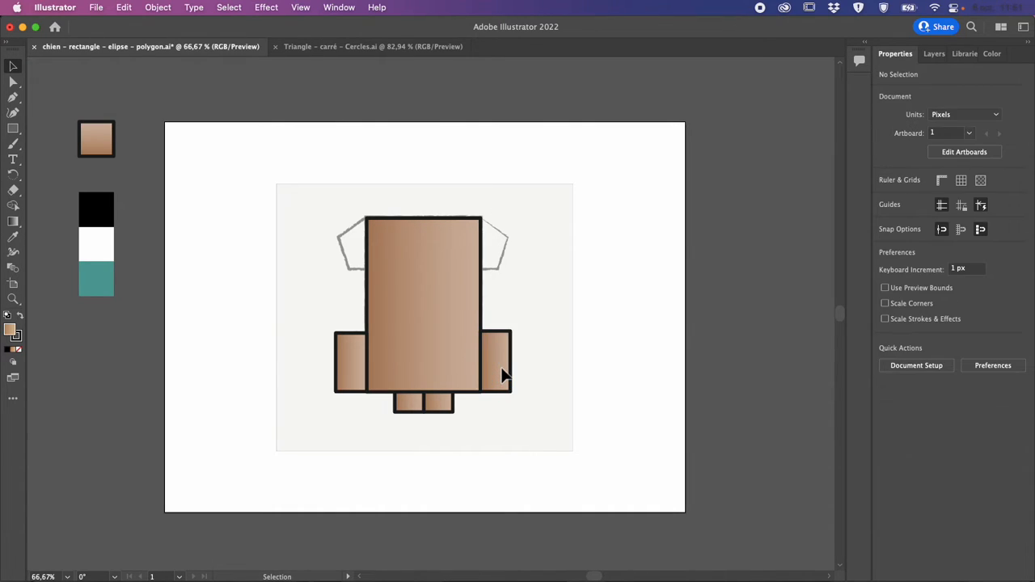
pyautogui.click(500, 348)
pyautogui.keyDown('shift'); pyautogui.click(499, 349); pyautogui.keyUp('shift')
pyautogui.click(499, 346)
pyautogui.moveTo(499, 346)
pyautogui.mouseDown()
pyautogui.moveTo(492, 200)
pyautogui.moveTo(499, 302)
pyautogui.moveTo(496, 246)
pyautogui.moveTo(463, 253)
pyautogui.moveTo(443, 239)
pyautogui.moveTo(429, 278)
pyautogui.moveTo(502, 350)
pyautogui.moveTo(356, 344)
pyautogui.moveTo(491, 352)
pyautogui.moveTo(497, 236)
pyautogui.moveTo(496, 294)
pyautogui.moveTo(459, 296)
pyautogui.moveTo(486, 264)
pyautogui.moveTo(481, 245)
pyautogui.moveTo(474, 312)
pyautogui.moveTo(501, 348)
pyautogui.mouseUp()
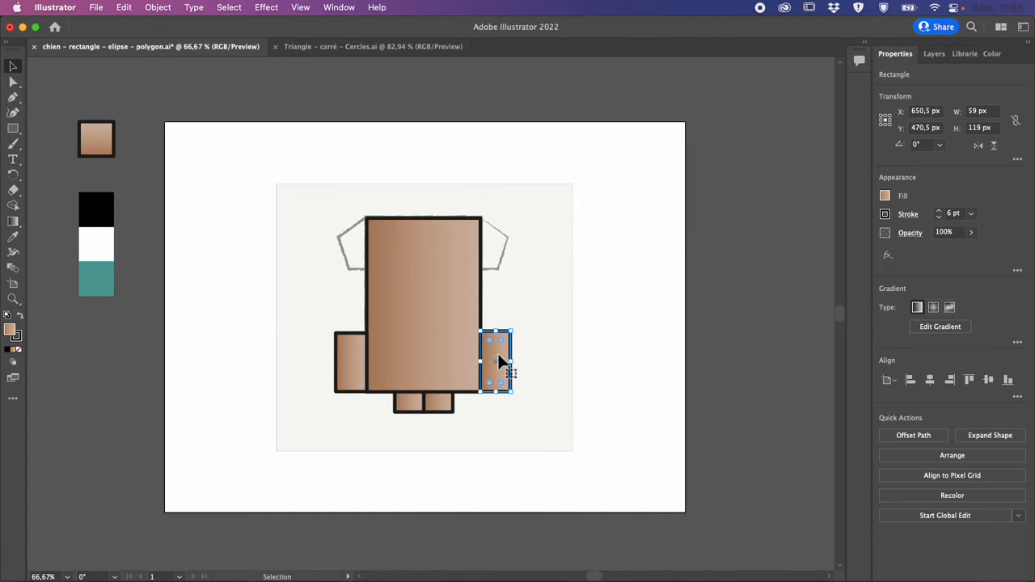
# Step: Delete the left-hand side leg rectangle and place a pasted copy of the right-hand one over its sketch
pyautogui.click(354, 366)
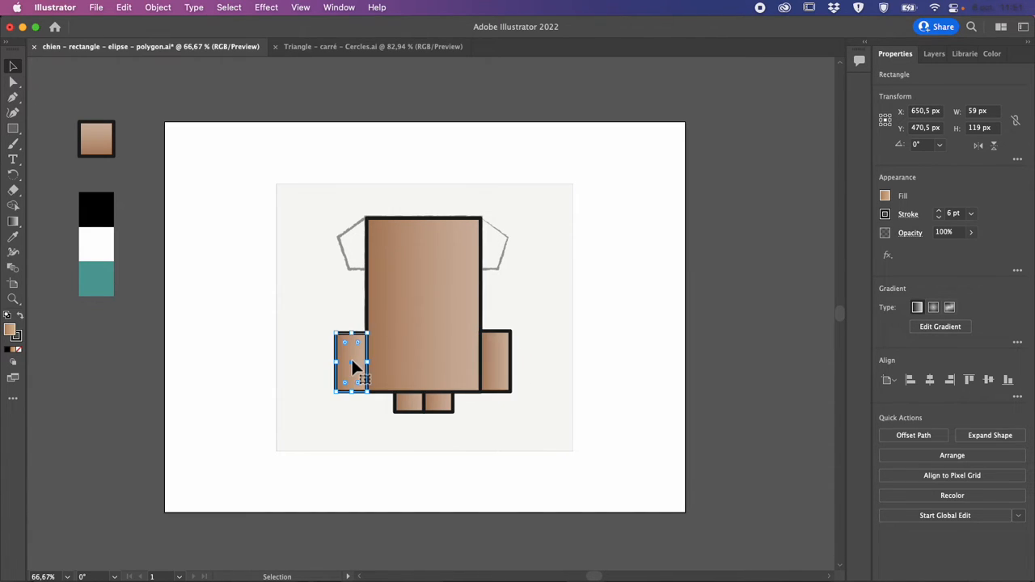
pyautogui.press('Delete')
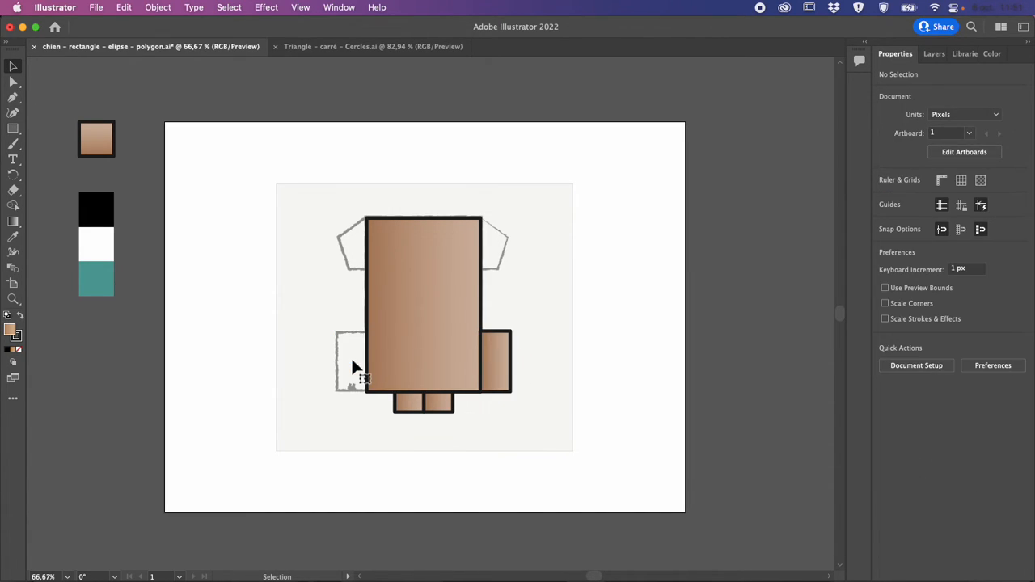
pyautogui.click(501, 350)
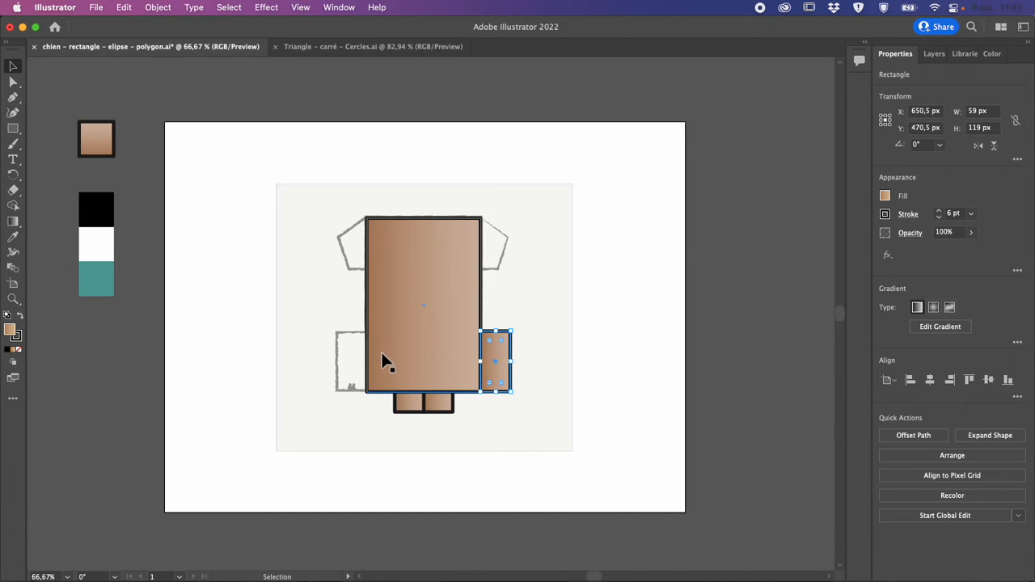
pyautogui.hotkey('ctrl', 'v')
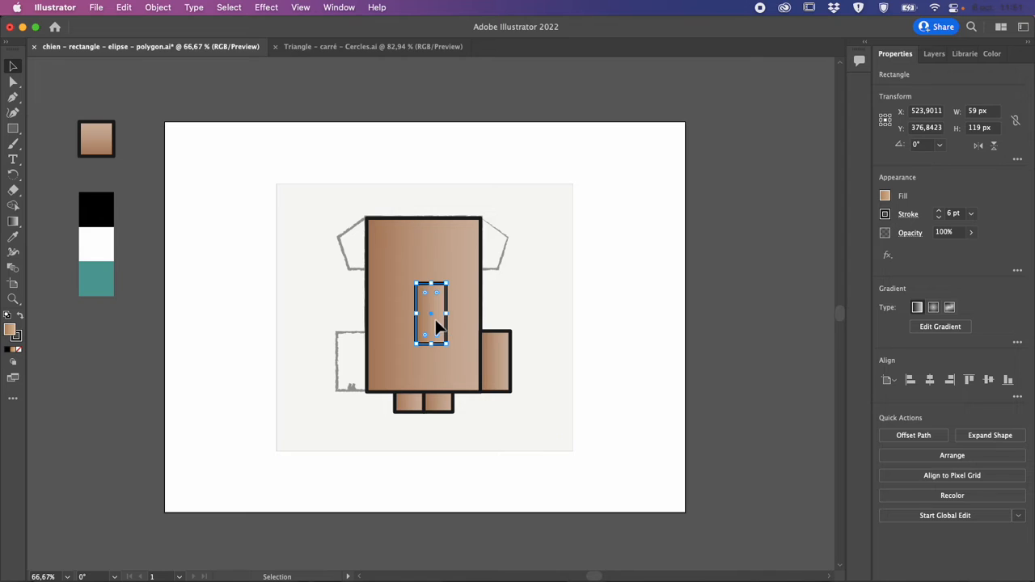
pyautogui.moveTo(434, 320); pyautogui.dragTo(344, 360)
# Step: Undo the pasted copy and the deletion of the left-hand side leg rectangle, and deselect everything
pyautogui.press('super+z')
pyautogui.press('super+z')
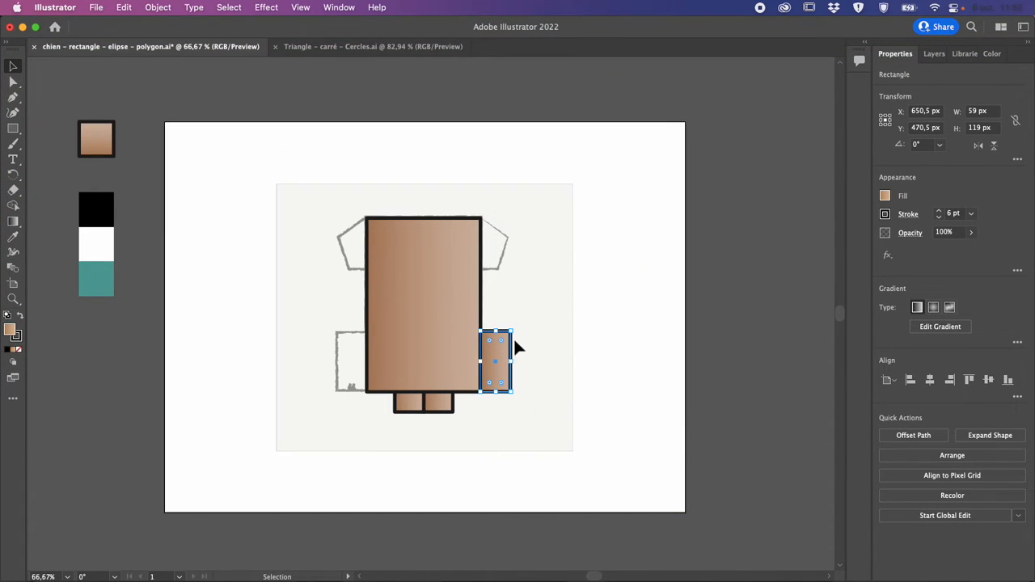
pyautogui.moveTo(497, 350); pyautogui.dragTo(464, 353)
pyautogui.press('super+z')
pyautogui.press('super+z')
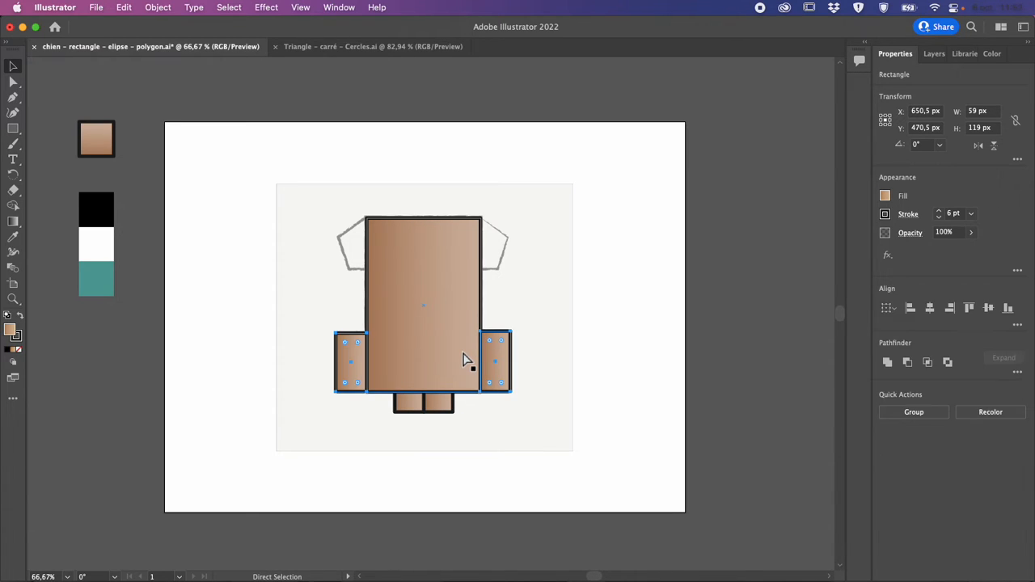
pyautogui.keyDown('shift'); pyautogui.click(387, 364); pyautogui.keyUp('shift')
pyautogui.click(351, 432)
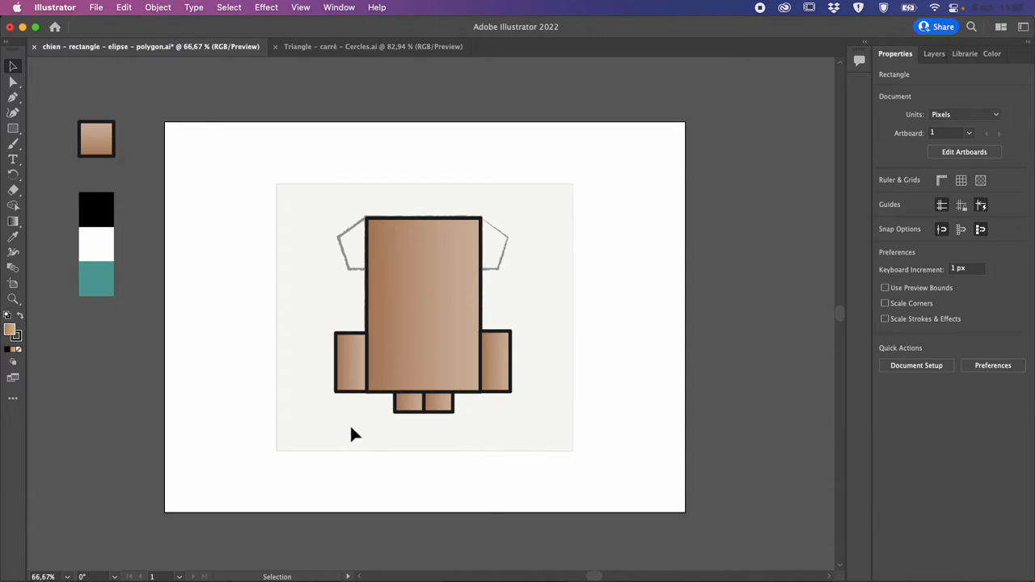
# Step: Delete the left-hand side leg rectangle and select the right-hand one
pyautogui.moveTo(356, 371); pyautogui.dragTo(353, 366)
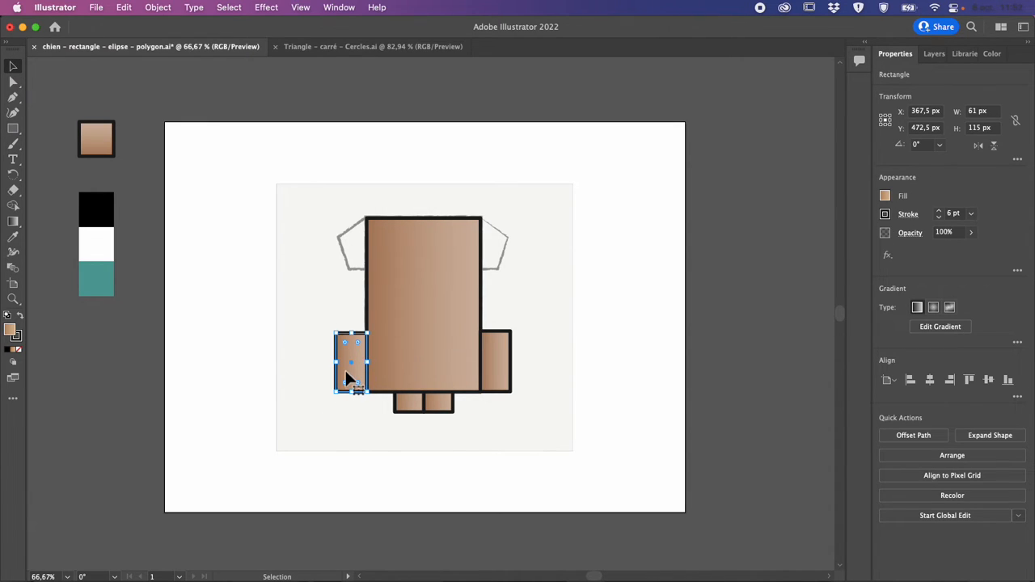
pyautogui.click(496, 371)
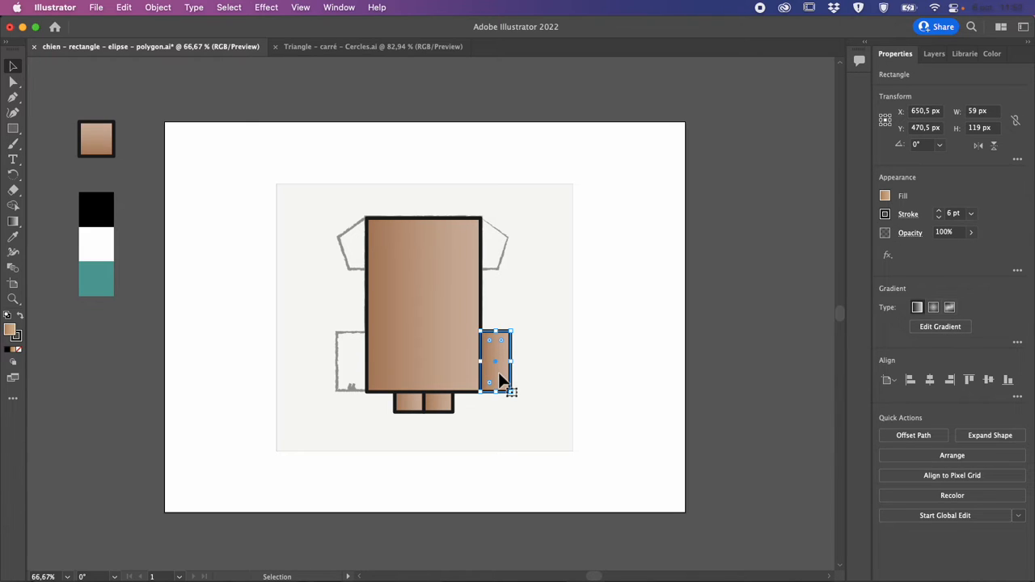
# Step: Paste a copy of the right-hand side leg rectangle onto the body, undo the paste, and deselect the original
pyautogui.moveTo(500, 379); pyautogui.dragTo(439, 328)
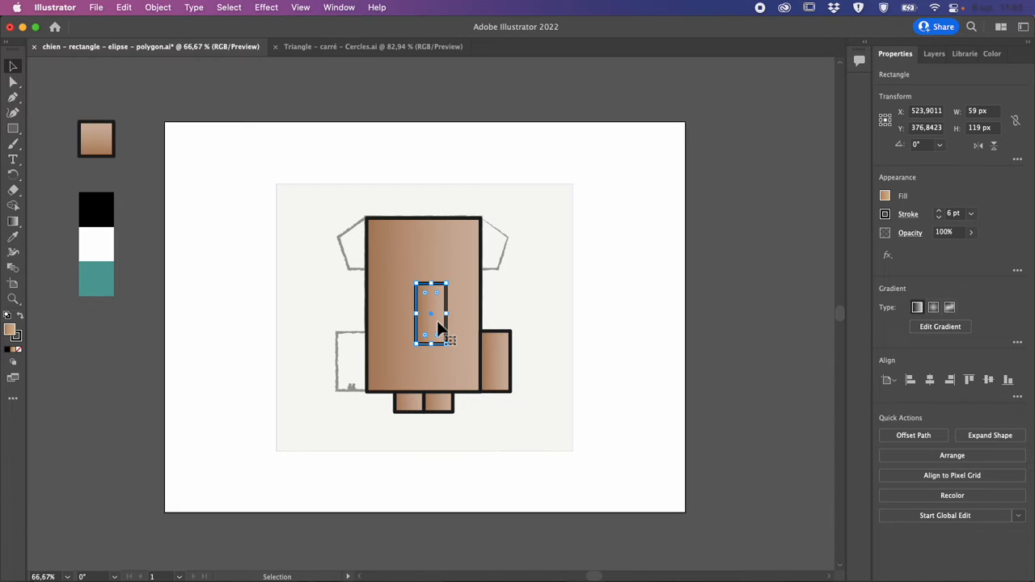
pyautogui.press('super+z')
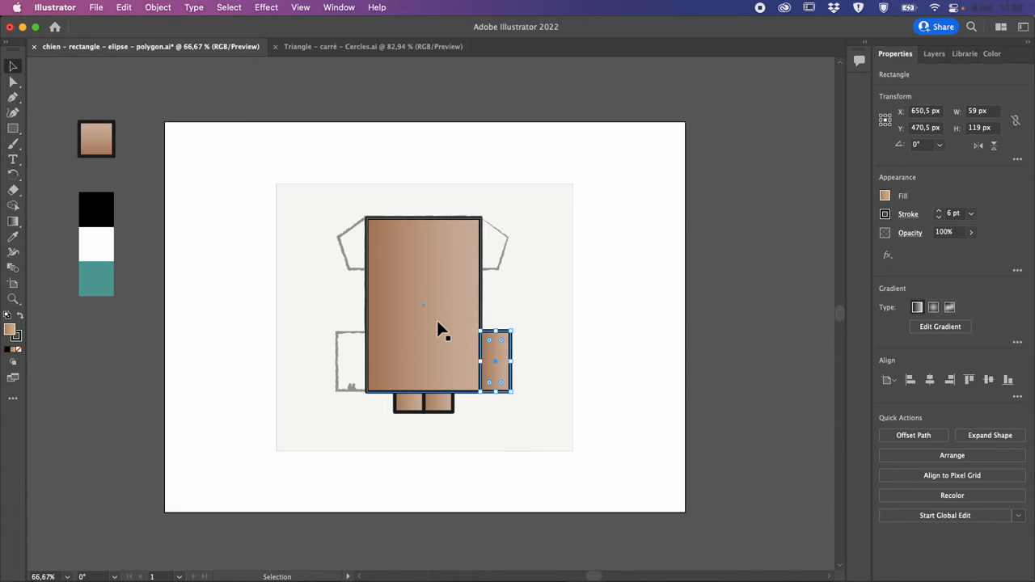
pyautogui.keyDown('shift'); pyautogui.click(502, 374); pyautogui.keyUp('shift')
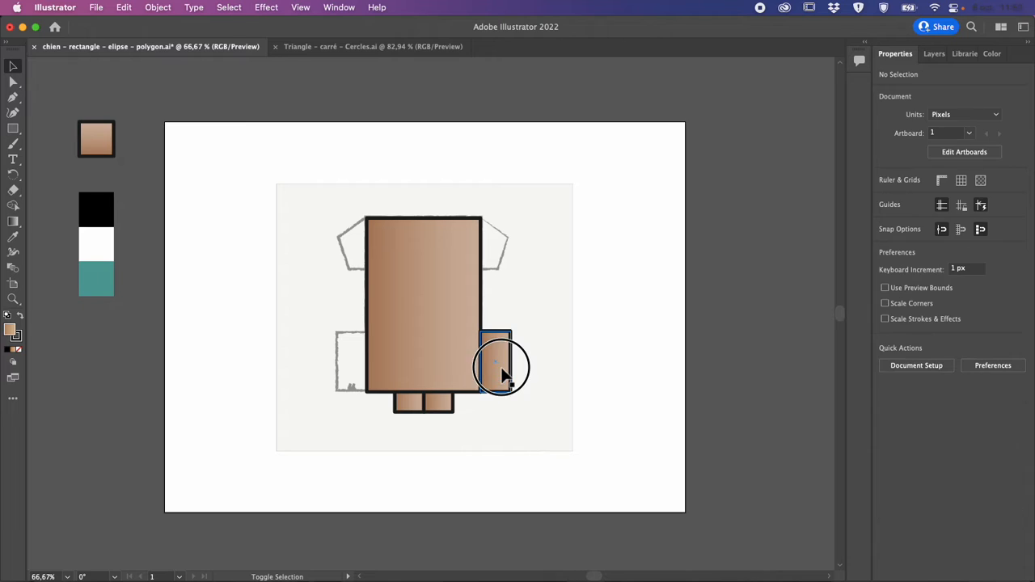
# Step: Duplicate the right-hand side leg rectangle over the left-hand leg sketch, deselect the copy, and delete it
pyautogui.click(505, 372)
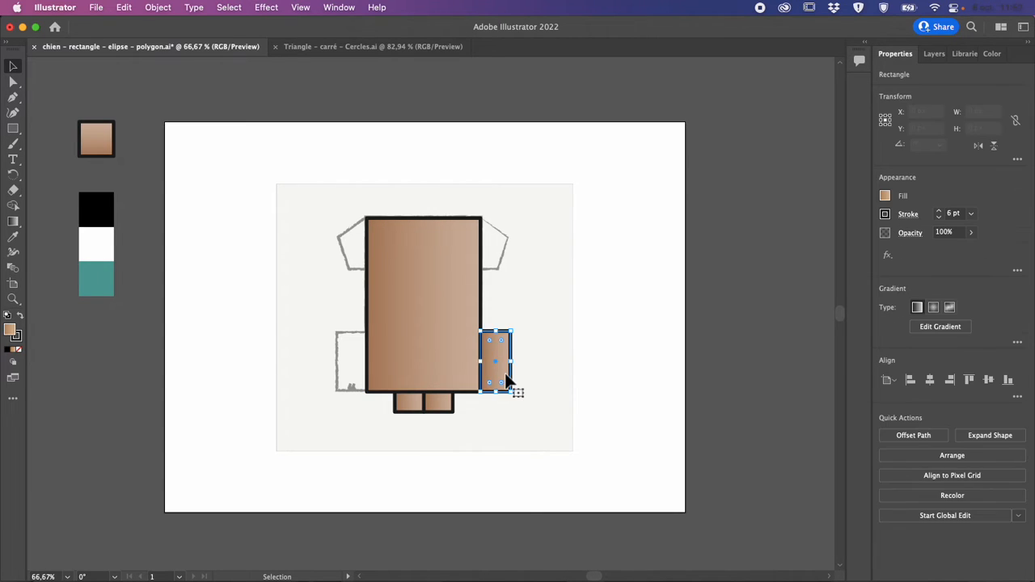
pyautogui.moveTo(507, 380); pyautogui.dragTo(365, 374)
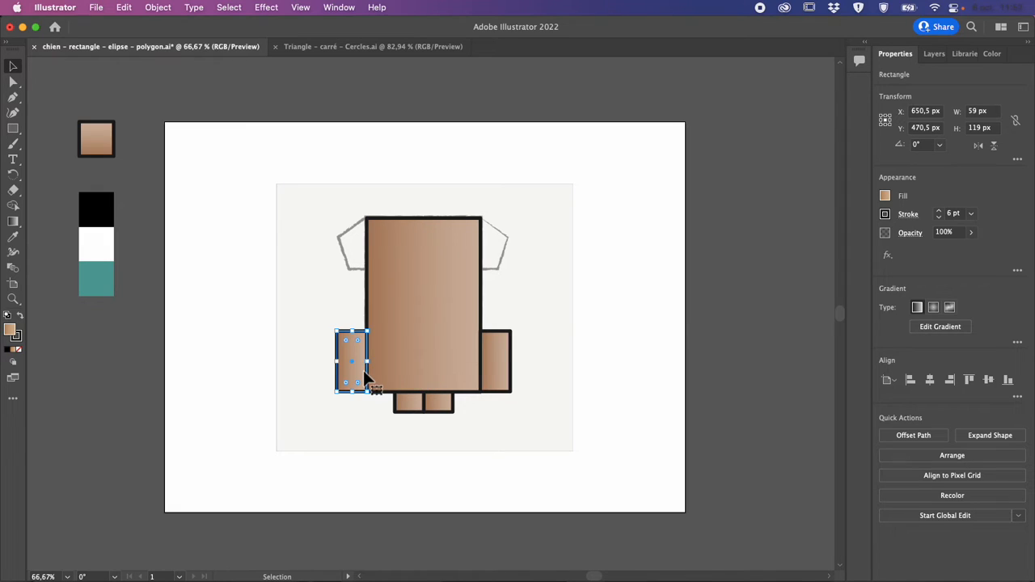
pyautogui.click(374, 450)
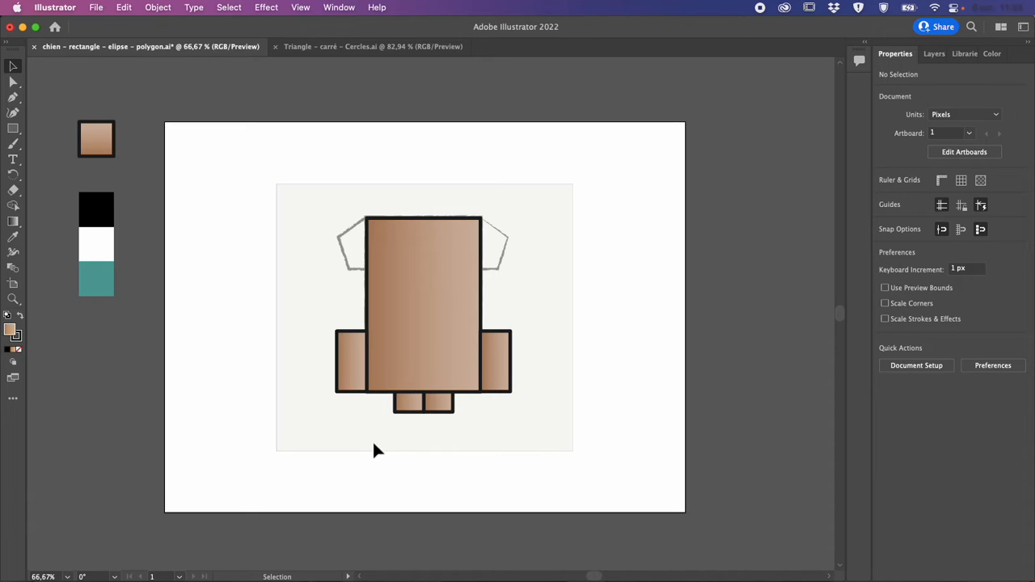
pyautogui.click(358, 388)
pyautogui.press('Delete')
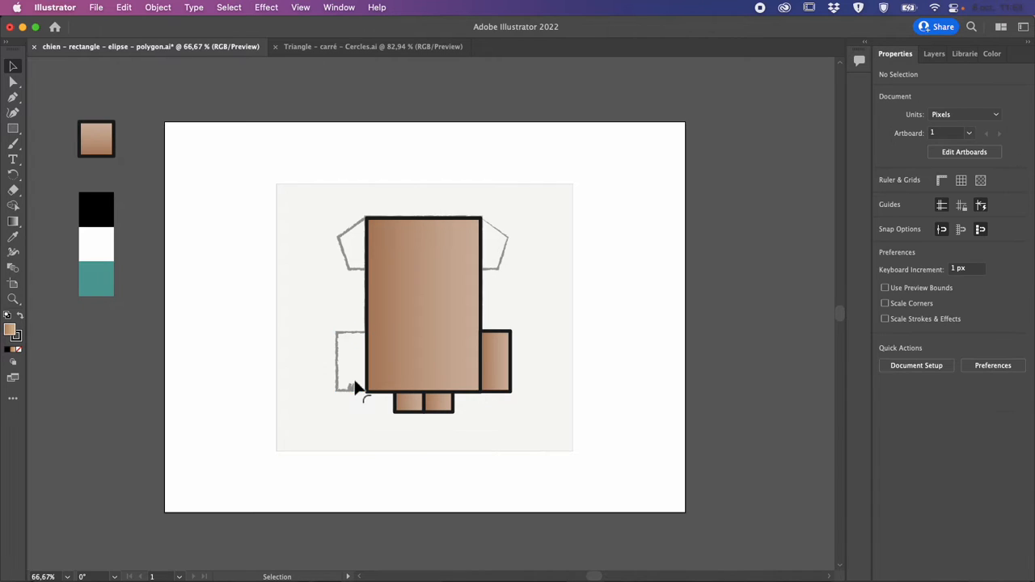
# Step: Duplicate the right-hand side leg rectangle horizontally so that the copy covers the left-hand leg sketch against the body
pyautogui.click(503, 376)
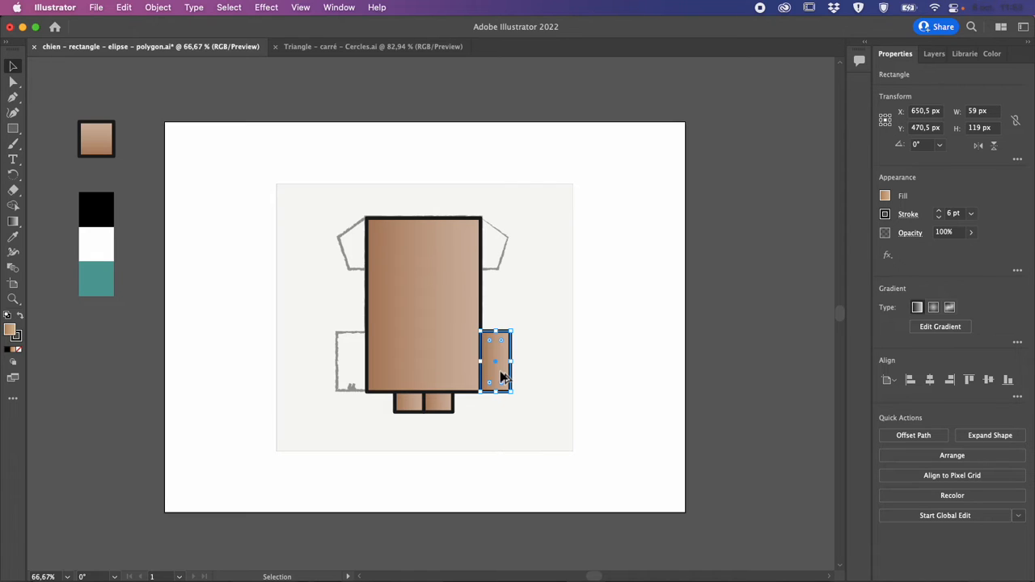
pyautogui.rightClick(494, 374)
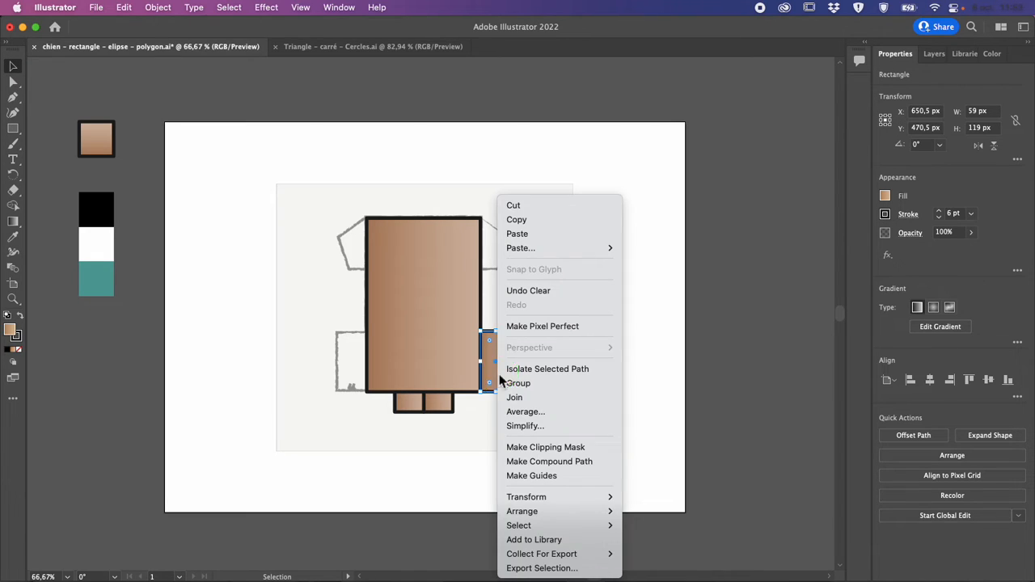
pyautogui.click(489, 376)
pyautogui.moveTo(491, 376); pyautogui.dragTo(354, 378)
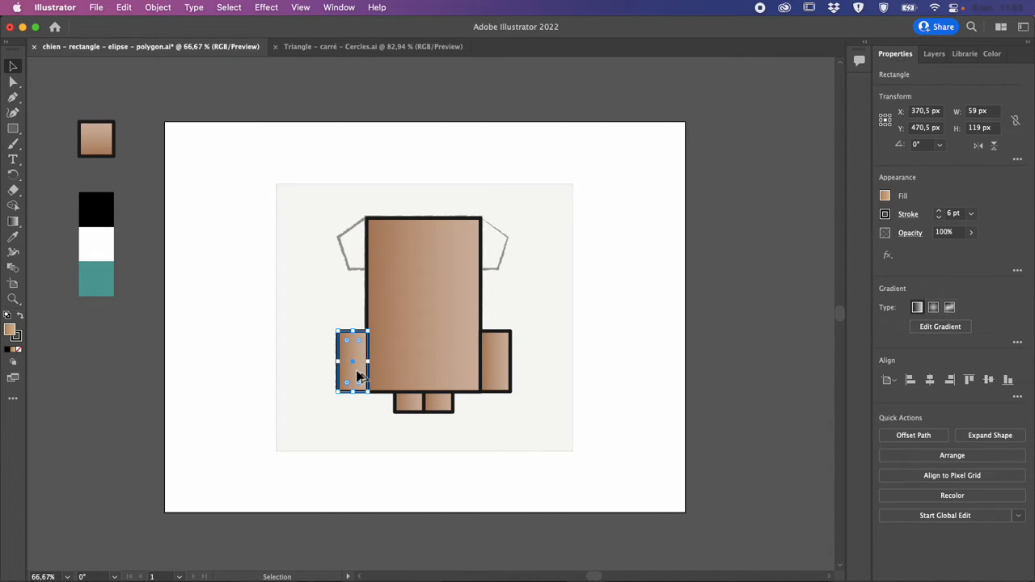
# Step: Try moving the left-hand leg rectangle outward and duplicating it several times across the upper part of the body
pyautogui.moveTo(355, 366)
pyautogui.mouseDown()
pyautogui.moveTo(320, 290)
pyautogui.moveTo(352, 293)
pyautogui.moveTo(340, 372)
pyautogui.mouseUp()
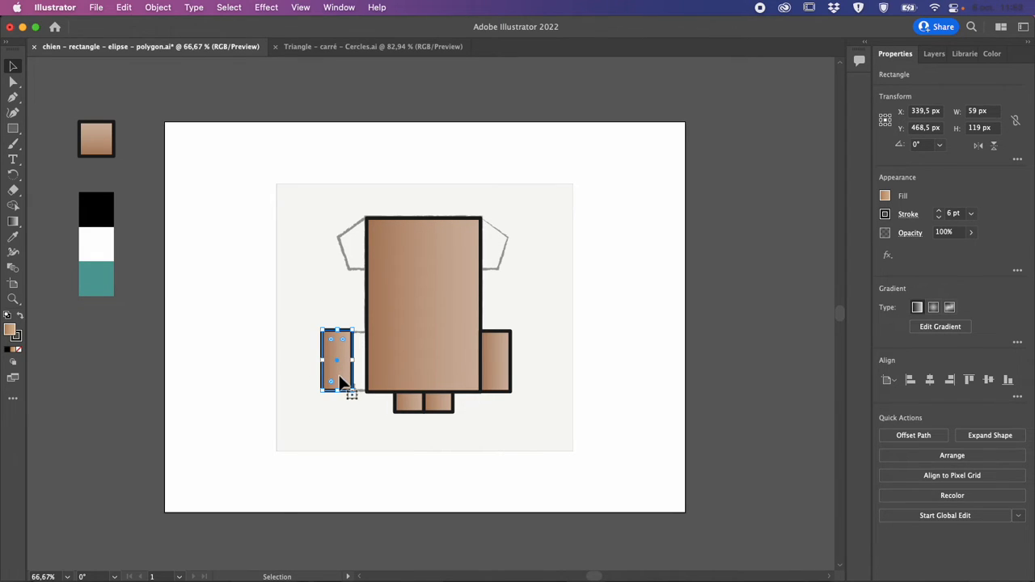
pyautogui.click(346, 410)
pyautogui.click(342, 381)
pyautogui.keyDown('alt'); pyautogui.moveTo(342, 382); pyautogui.dragTo(451, 259); pyautogui.keyUp('alt')
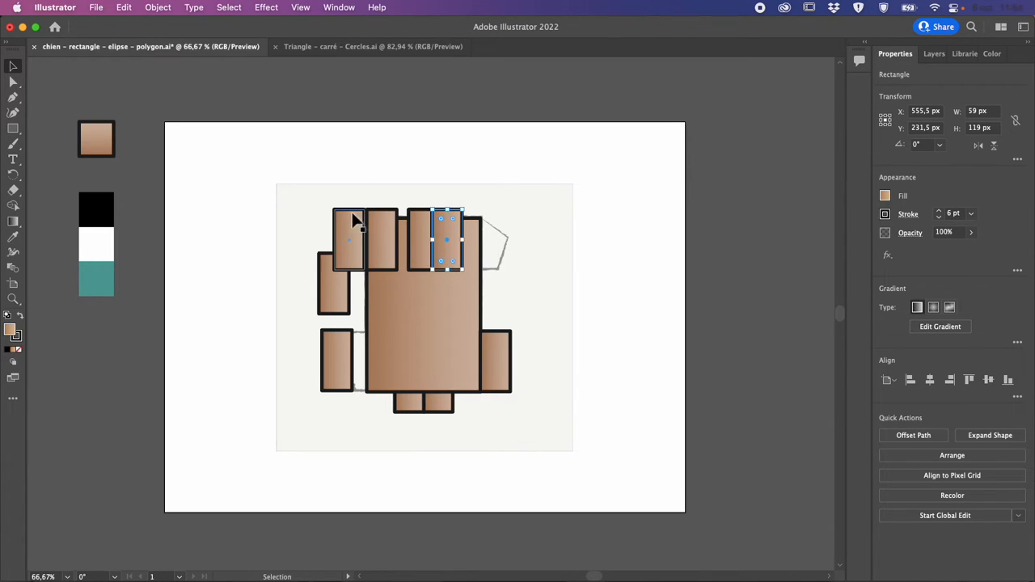
pyautogui.moveTo(311, 204); pyautogui.dragTo(484, 237)
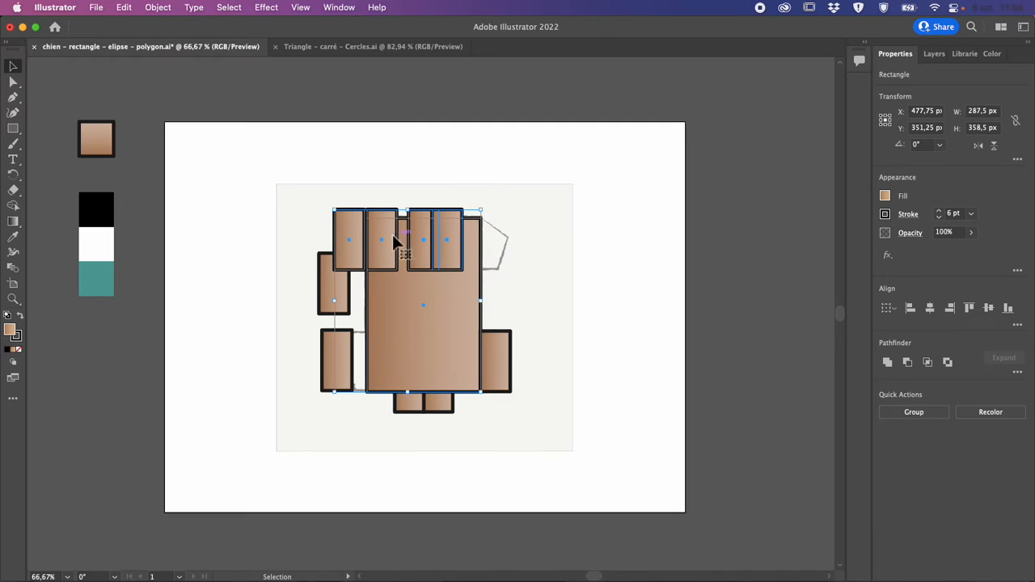
pyautogui.keyDown('alt'); pyautogui.moveTo(352, 233); pyautogui.dragTo(418, 254); pyautogui.keyUp('alt')
# Step: Undo the extra leg copies and the moves, back to the left-hand leg rectangle placed over its sketch
pyautogui.press('super+z')
pyautogui.press('super+z')
pyautogui.press('super+z')
pyautogui.press('super+z')
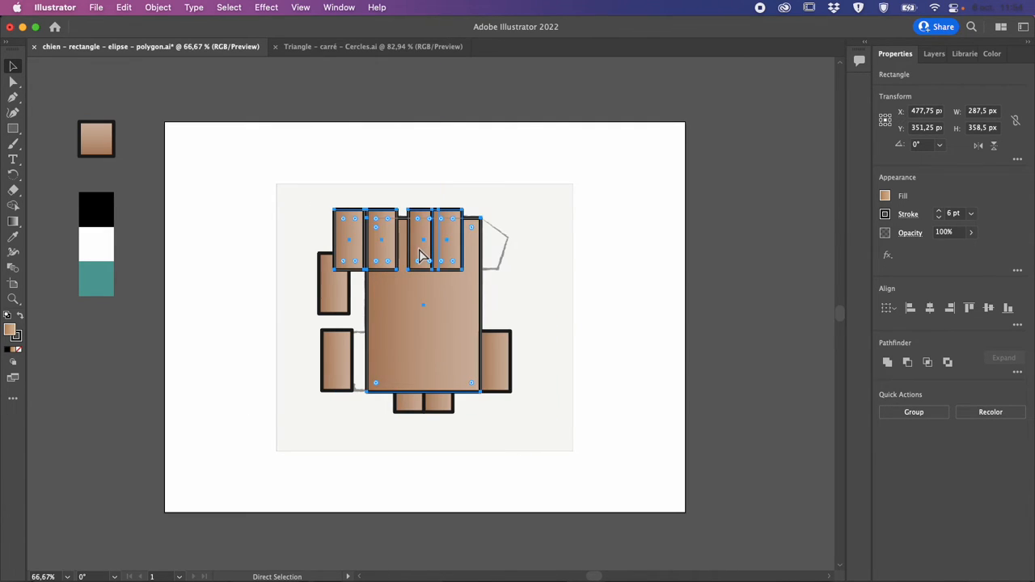
pyautogui.press('super+z')
pyautogui.press('super+z')
pyautogui.press('super+z')
pyautogui.press('super+z')
pyautogui.press('super+z')
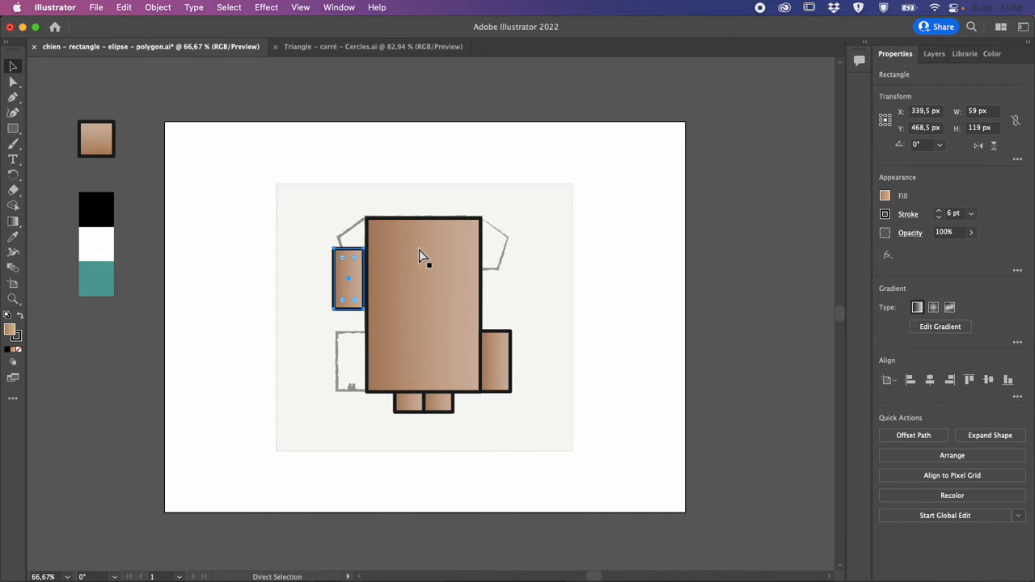
pyautogui.press('super+z')
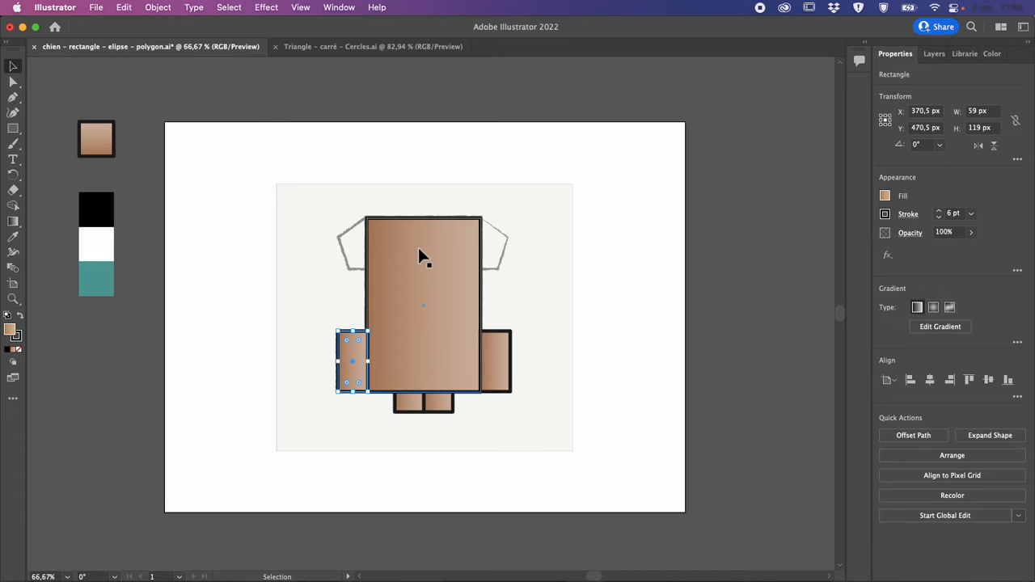
# Step: With the small lower right leg selected, create a 57 × 102 px rectangle beside the body, and undo it
pyautogui.click(426, 306)
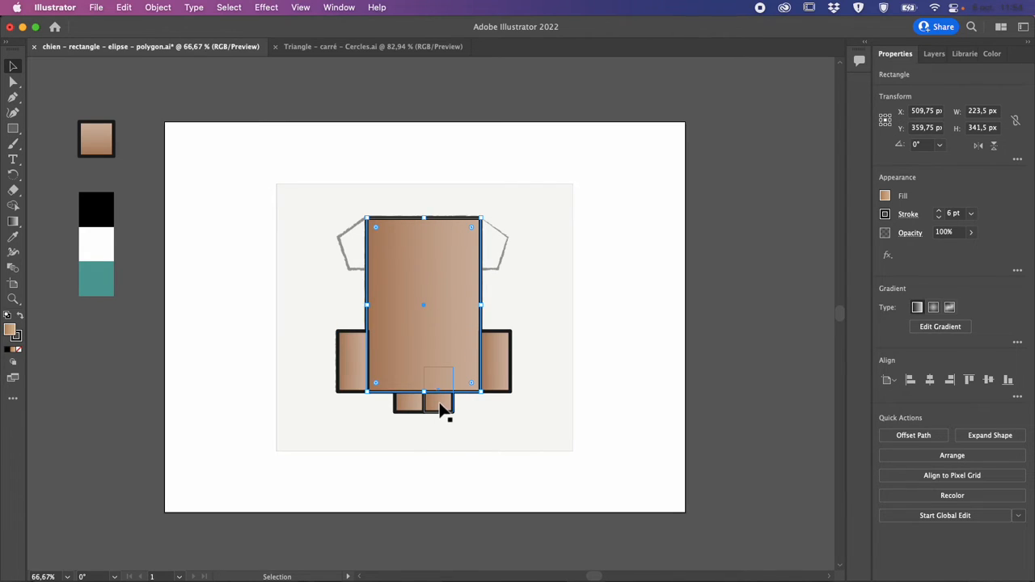
pyautogui.click(442, 409)
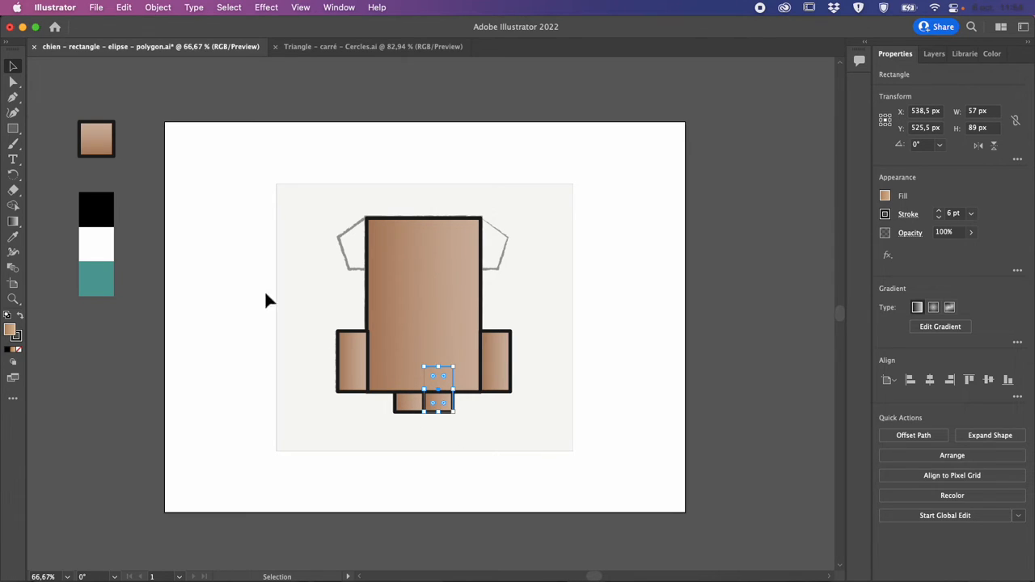
pyautogui.click(13, 131)
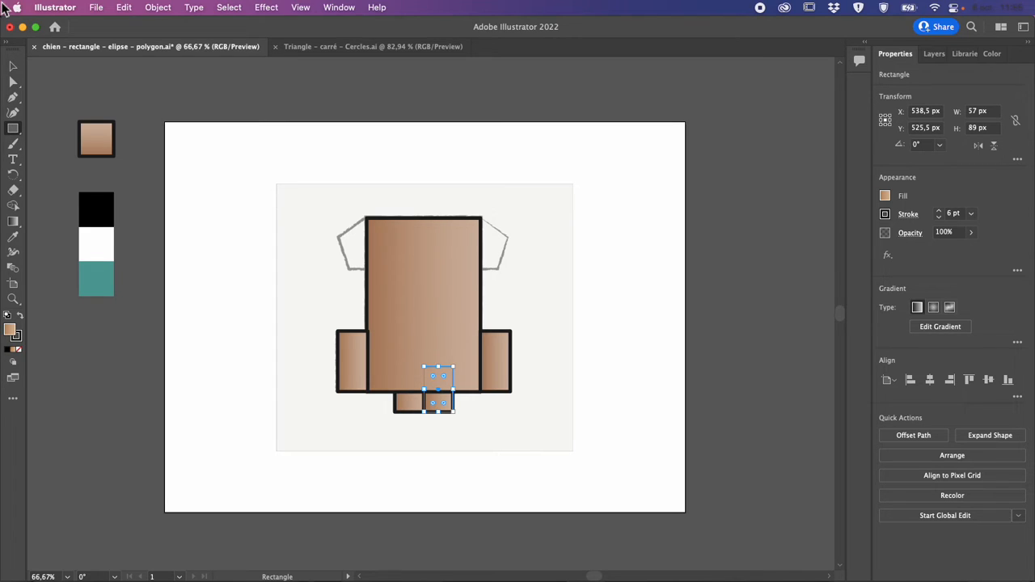
pyautogui.click(14, 129)
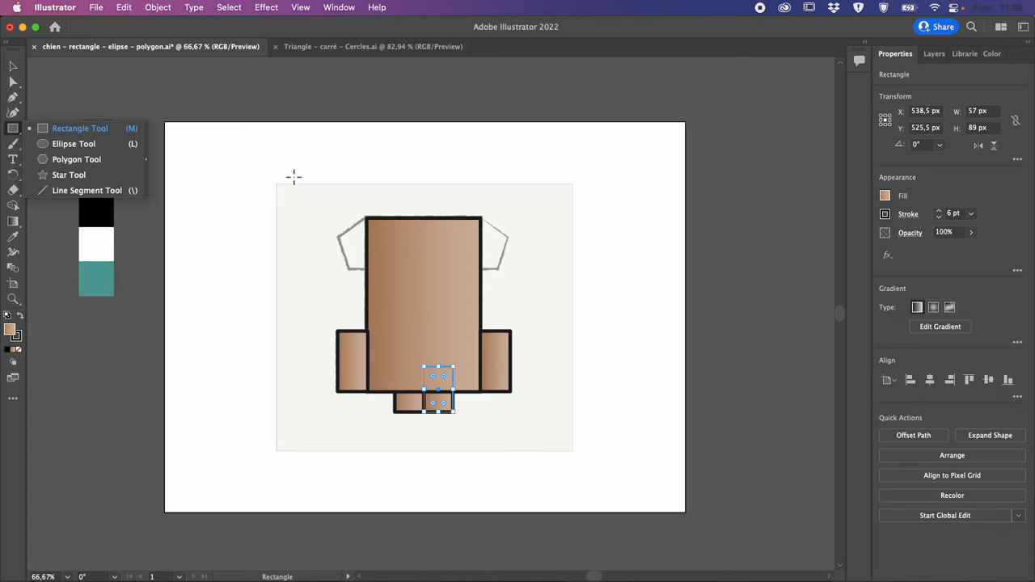
pyautogui.click(296, 223)
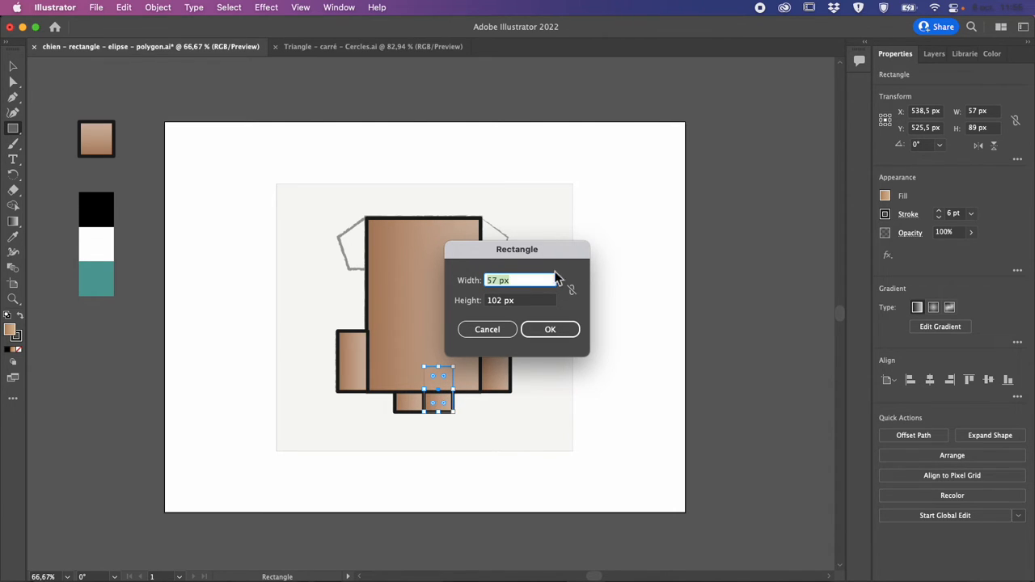
pyautogui.click(566, 330)
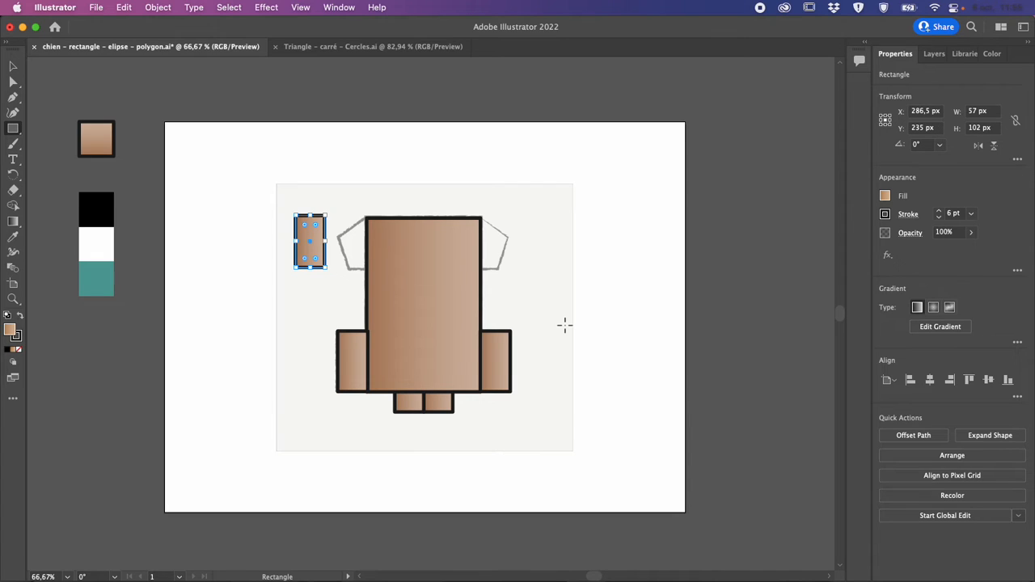
pyautogui.press('super+z')
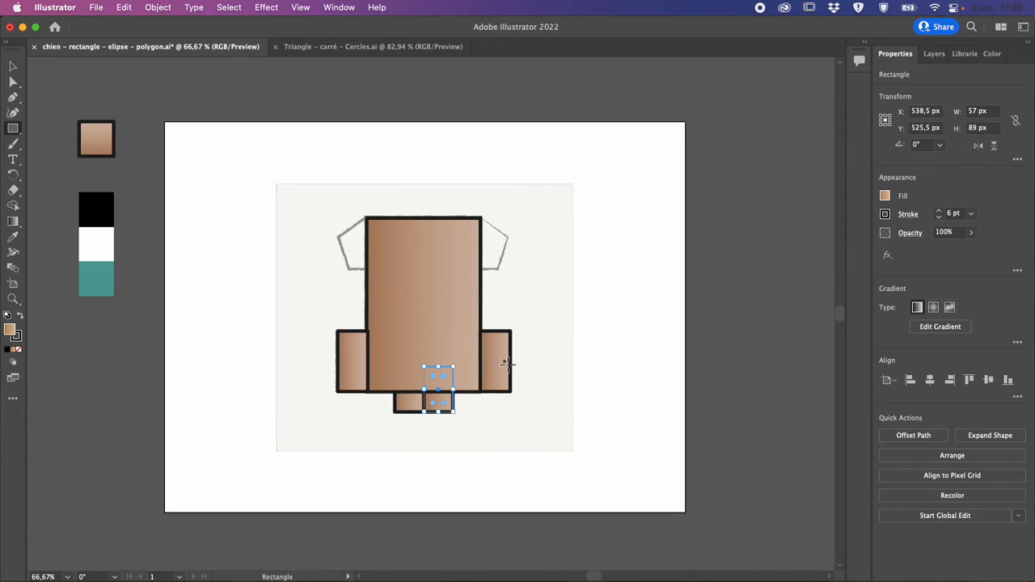
# Step: Select the right-hand side leg, create another 57 × 102 px rectangle beside the body, and undo it
pyautogui.click(13, 66)
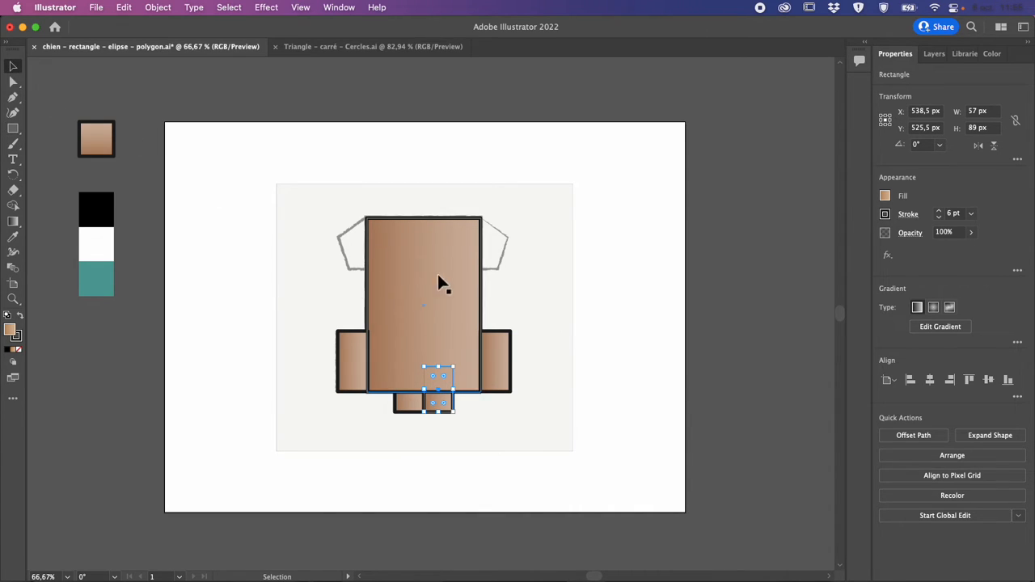
pyautogui.click(485, 326)
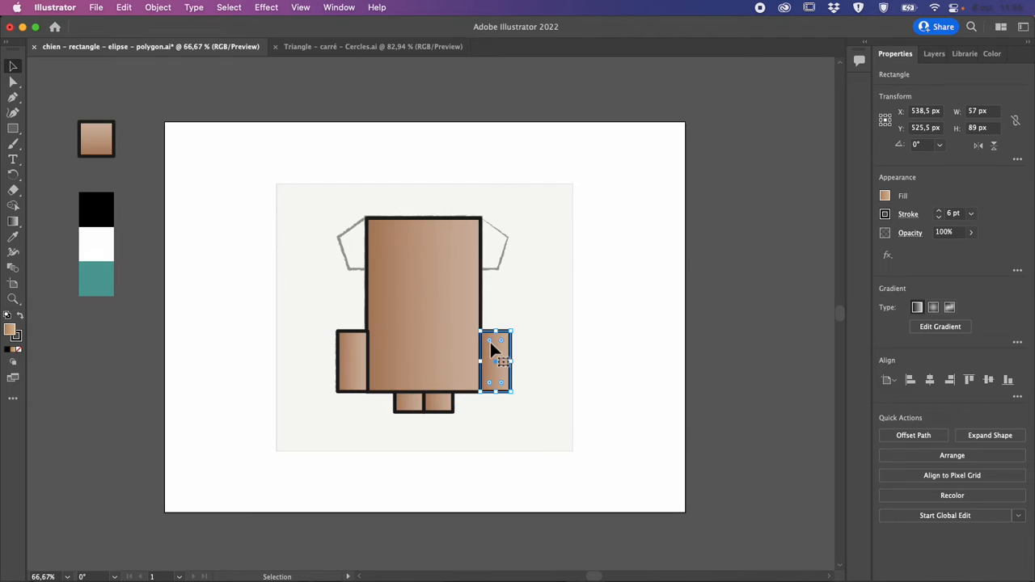
pyautogui.click(13, 129)
pyautogui.click(301, 262)
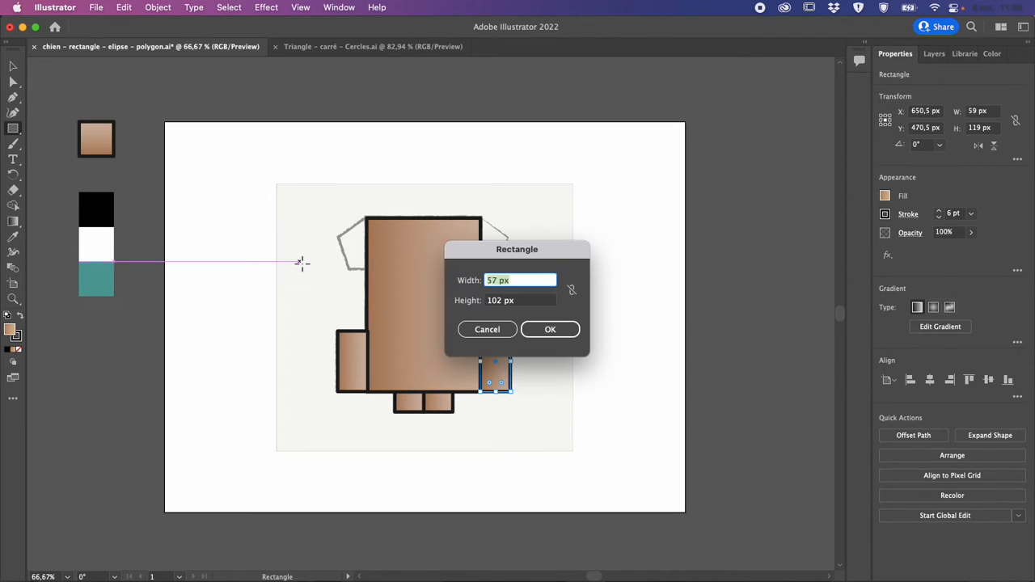
pyautogui.click(551, 329)
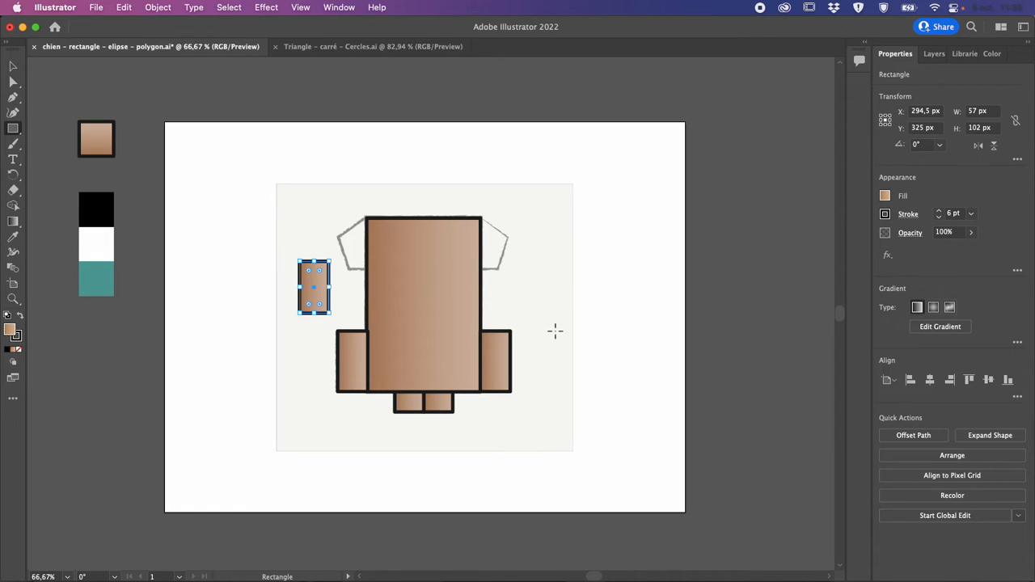
pyautogui.press('super+z')
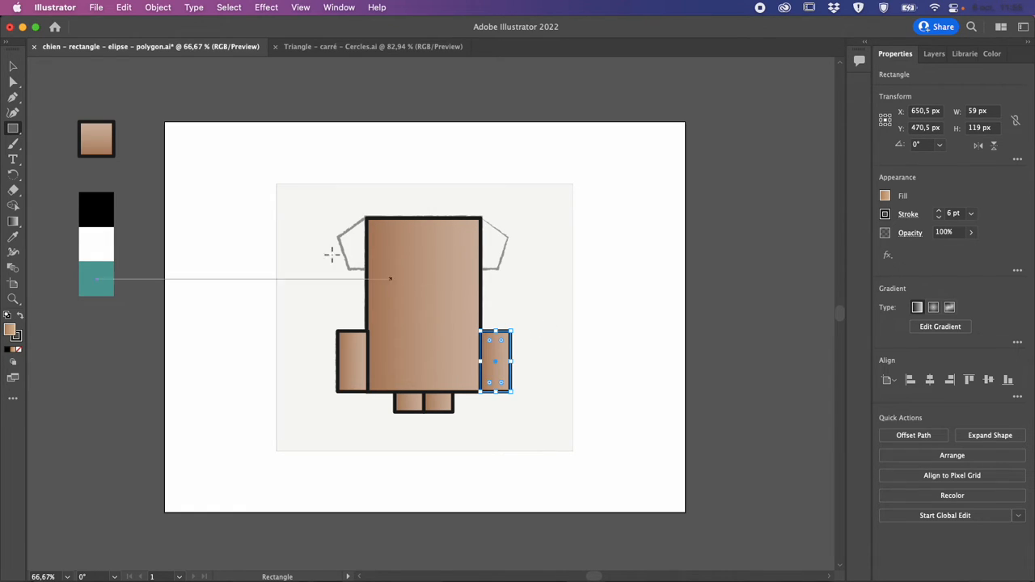
pyautogui.click(14, 66)
pyautogui.click(430, 349)
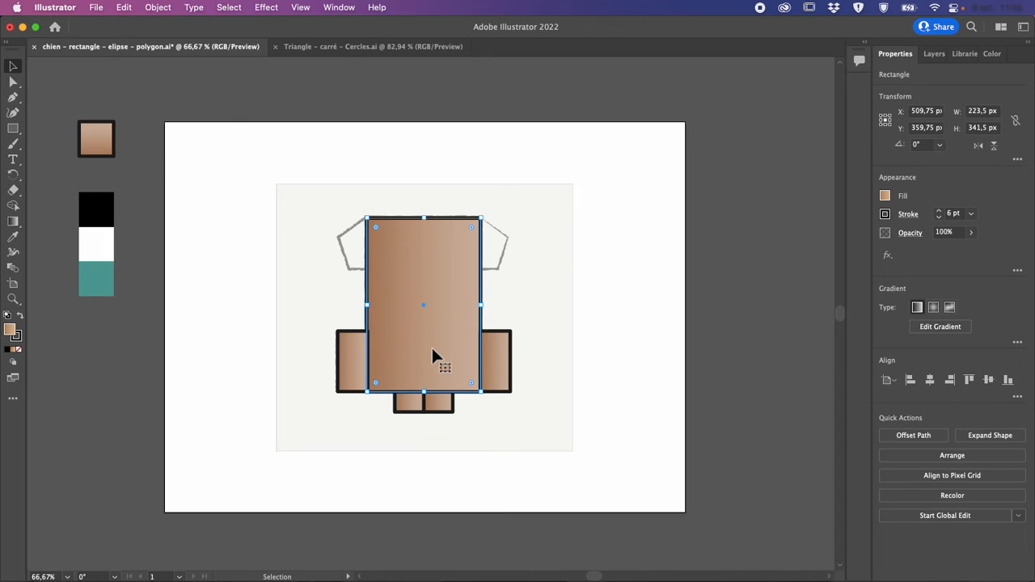
pyautogui.click(13, 128)
pyautogui.click(295, 271)
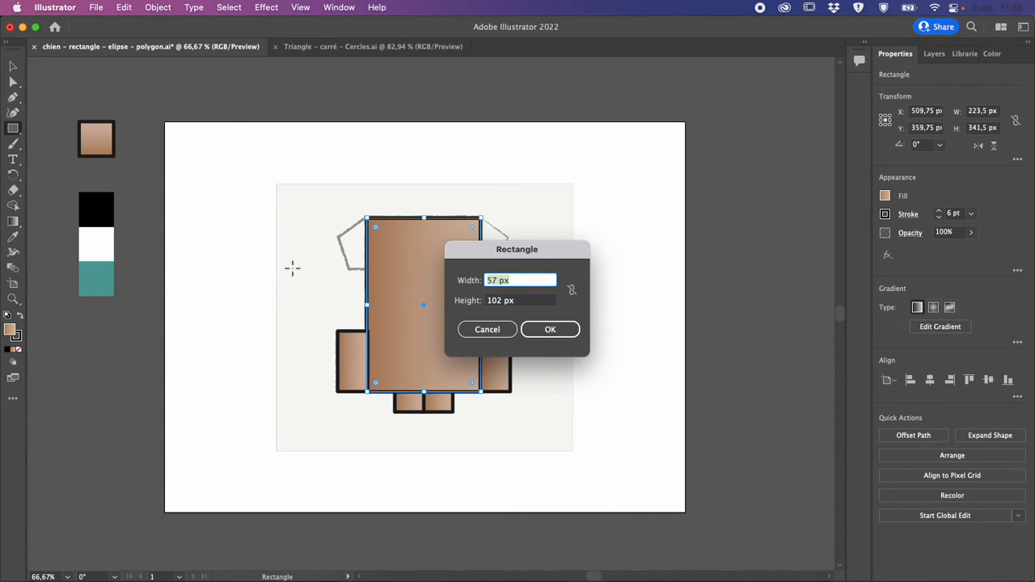
pyautogui.click(498, 331)
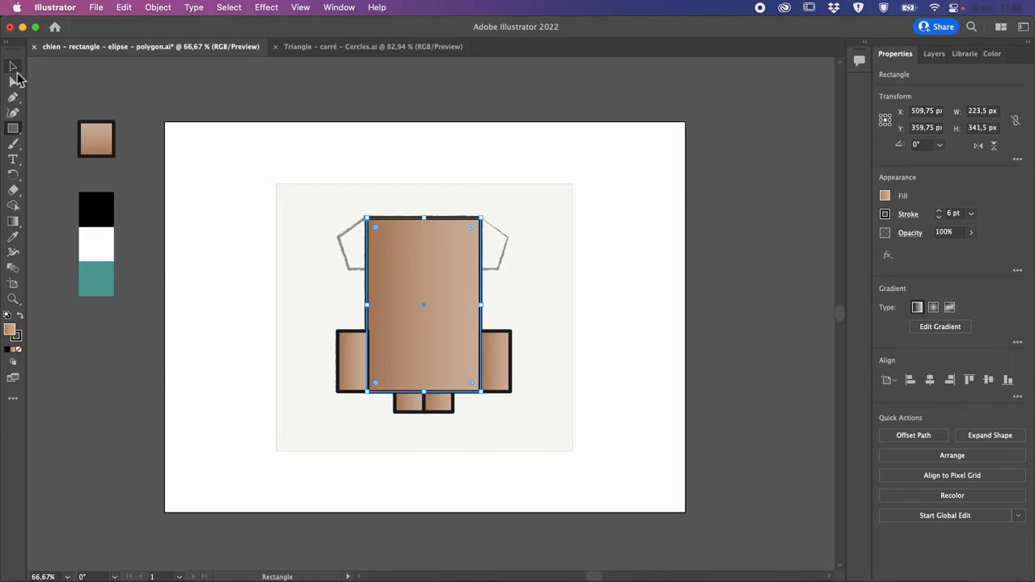
# Step: Create a five-sided polygon with a 50 px radius above and to the right of the body using the Polygon tool
pyautogui.click(14, 131)
pyautogui.moveTo(14, 131); pyautogui.dragTo(78, 168)
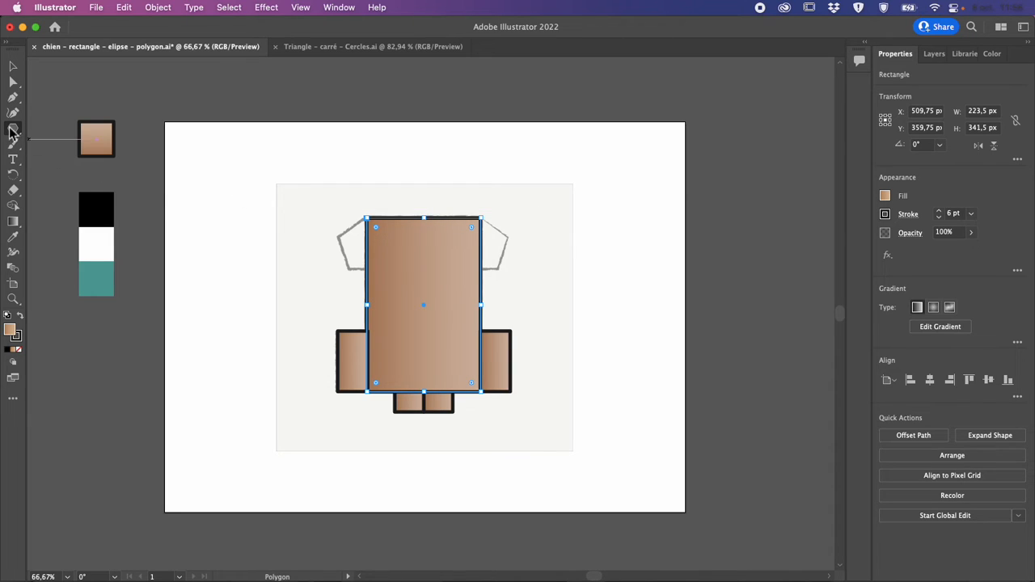
pyautogui.click(530, 214)
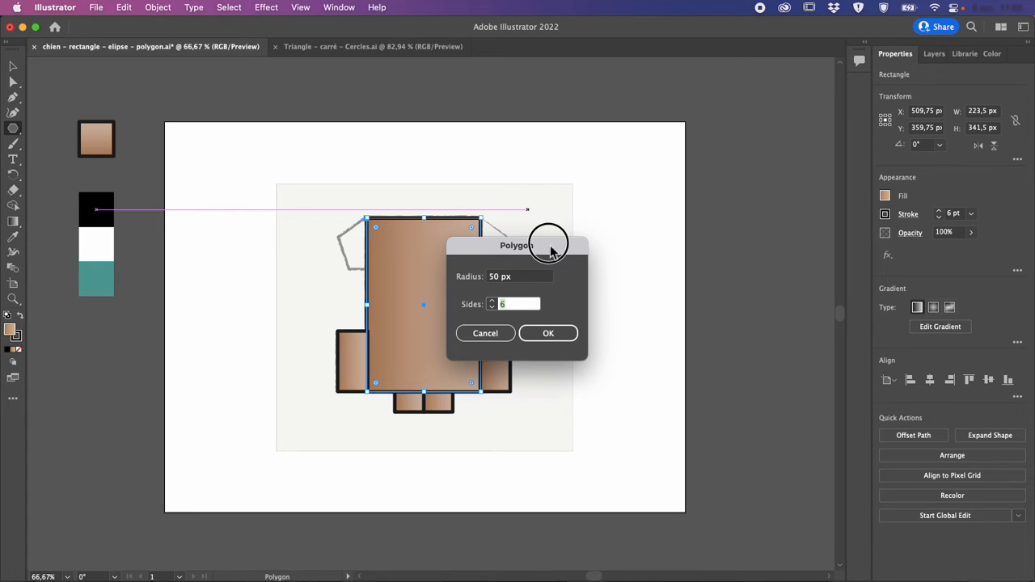
pyautogui.moveTo(551, 241); pyautogui.dragTo(615, 243)
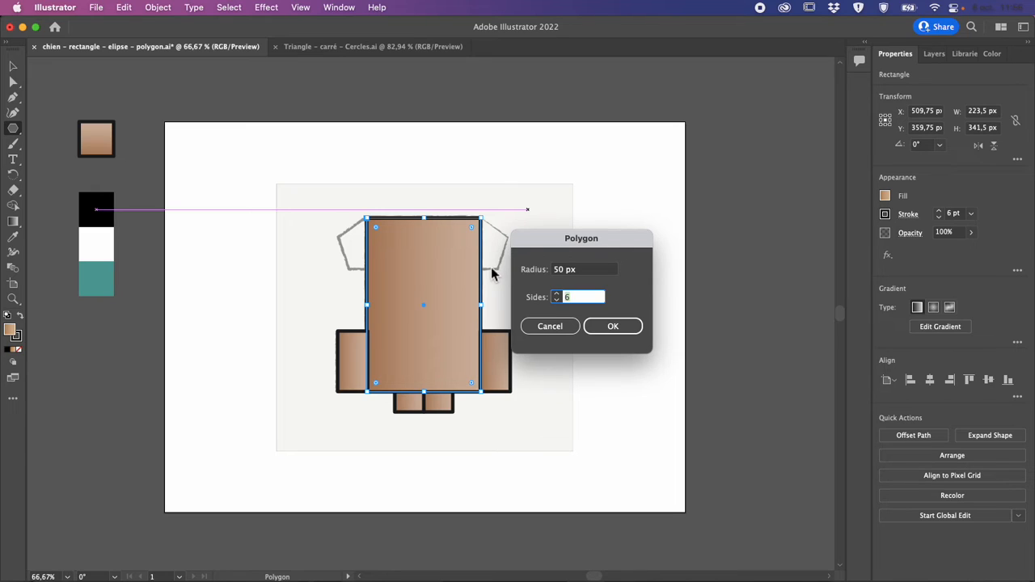
pyautogui.click(556, 302)
pyautogui.click(617, 329)
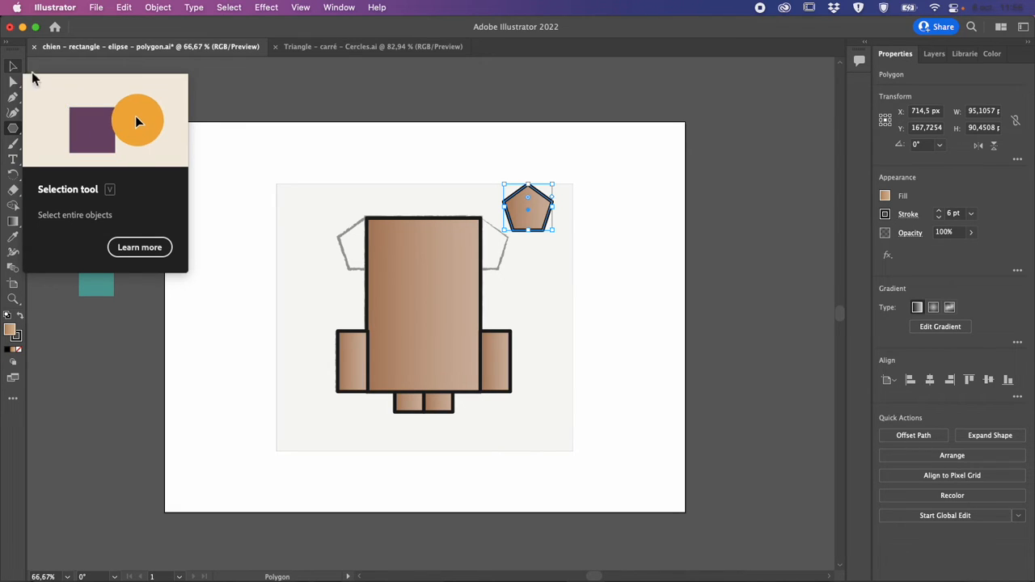
# Step: Place the pentagon over the upper right-hand pentagon sketch and duplicate it horizontally over the left-hand one
pyautogui.press('v')
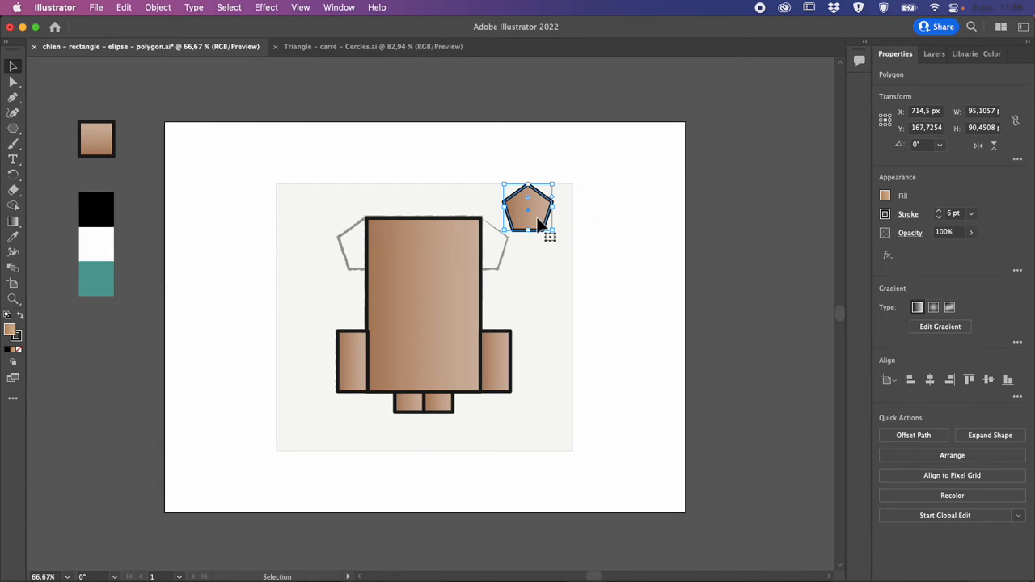
pyautogui.moveTo(540, 222); pyautogui.dragTo(493, 258)
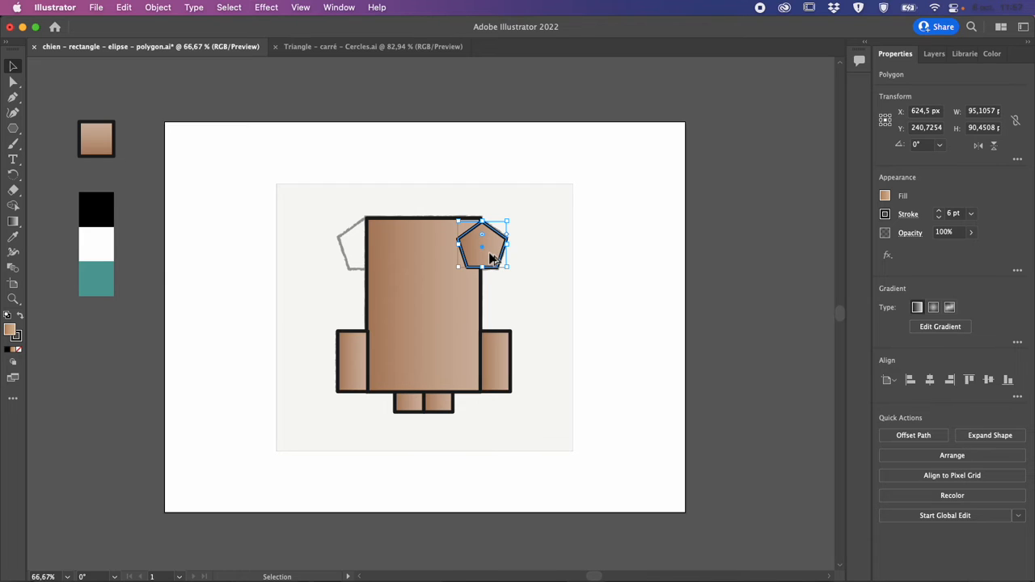
pyautogui.moveTo(491, 258); pyautogui.dragTo(370, 258)
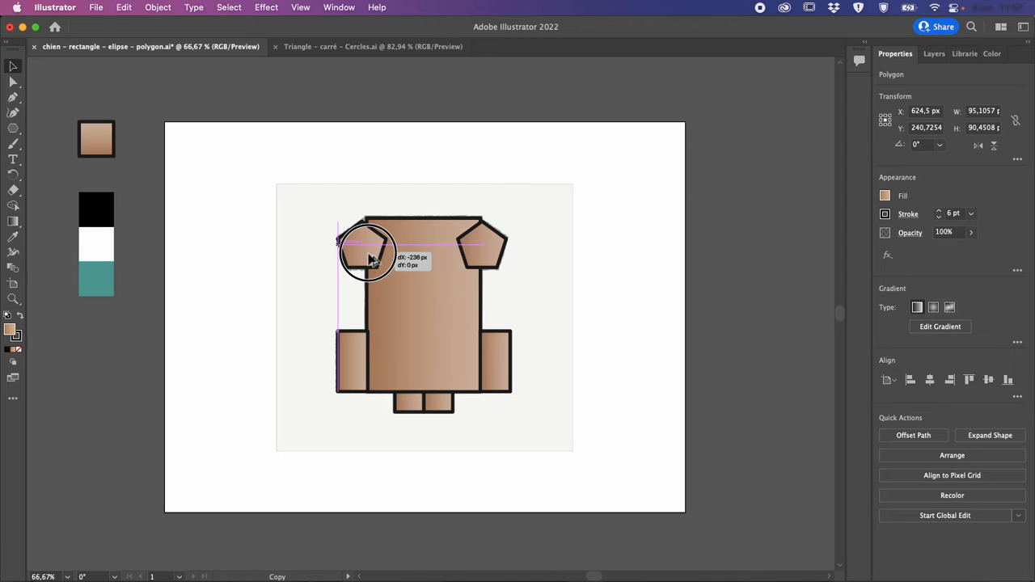
# Step: Finish placing the pentagon copy over the left-hand sketch and send both pentagons to the back, behind the body
pyautogui.moveTo(371, 257); pyautogui.dragTo(374, 259)
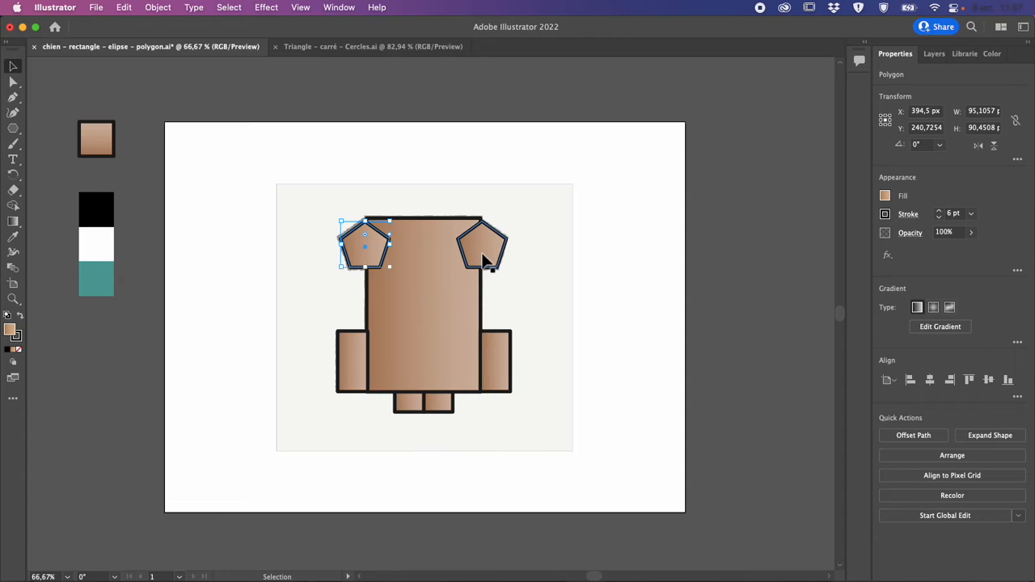
pyautogui.press('a')
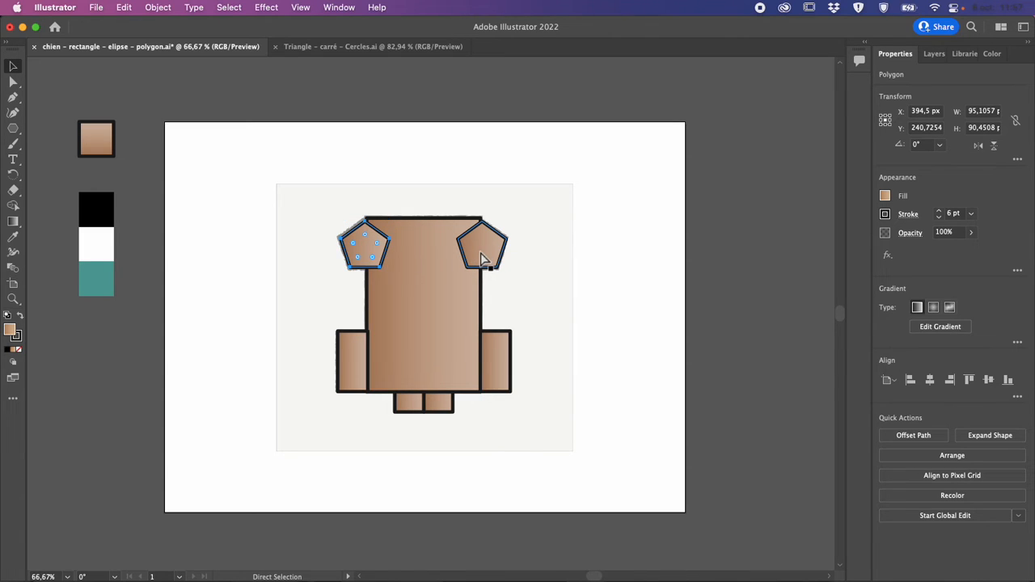
pyautogui.click(481, 257)
pyautogui.click(360, 249)
pyautogui.press('v')
pyautogui.keyDown('shift'); pyautogui.click(499, 248); pyautogui.keyUp('shift')
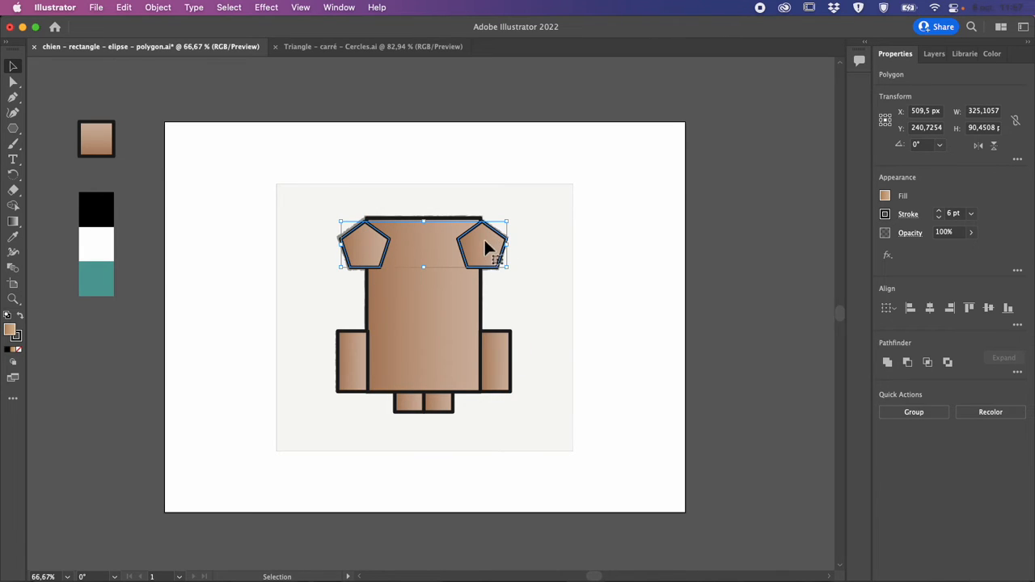
pyautogui.click(935, 54)
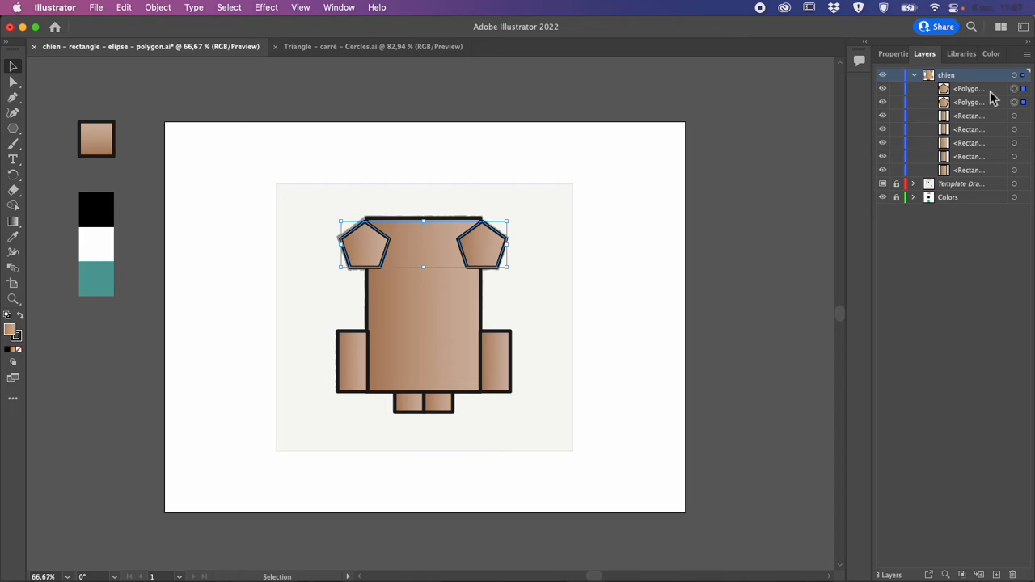
pyautogui.rightClick(484, 235)
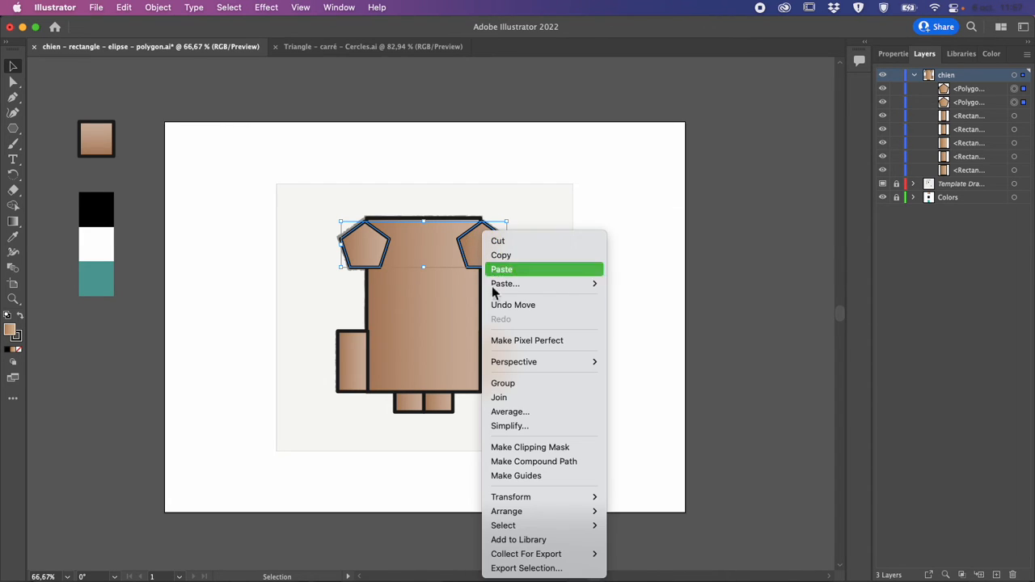
pyautogui.moveTo(538, 518)
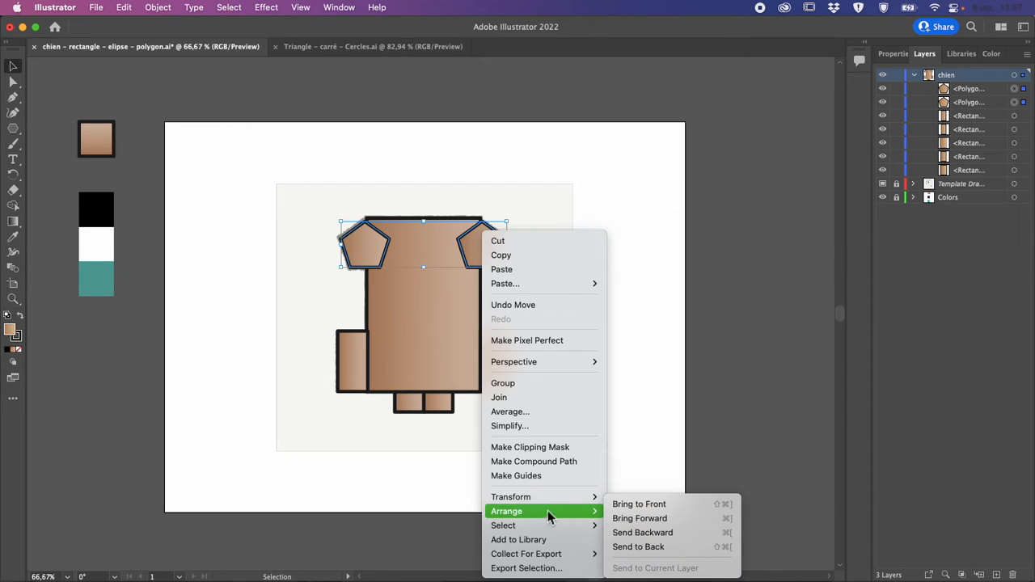
pyautogui.click(655, 548)
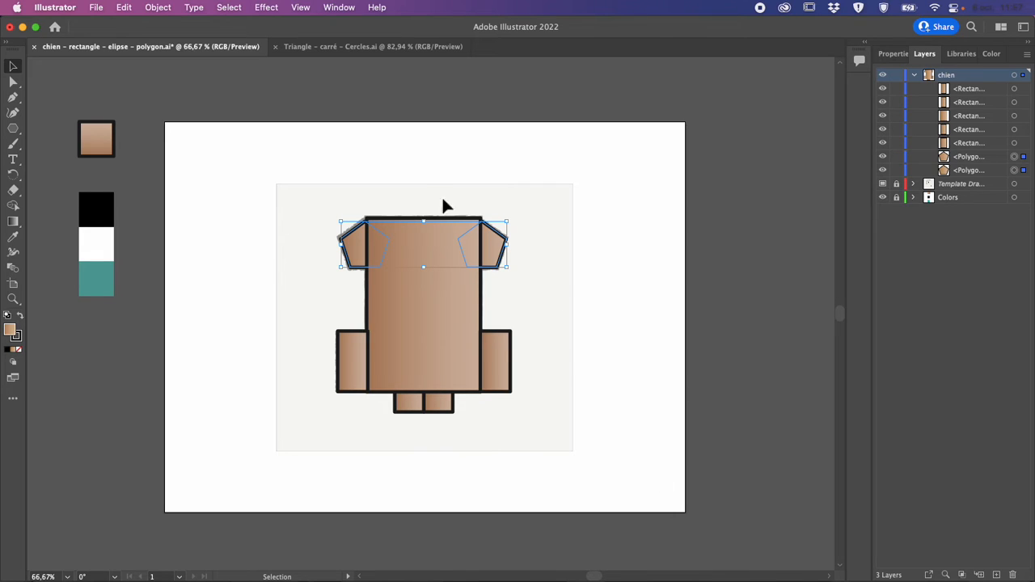
pyautogui.click(193, 144)
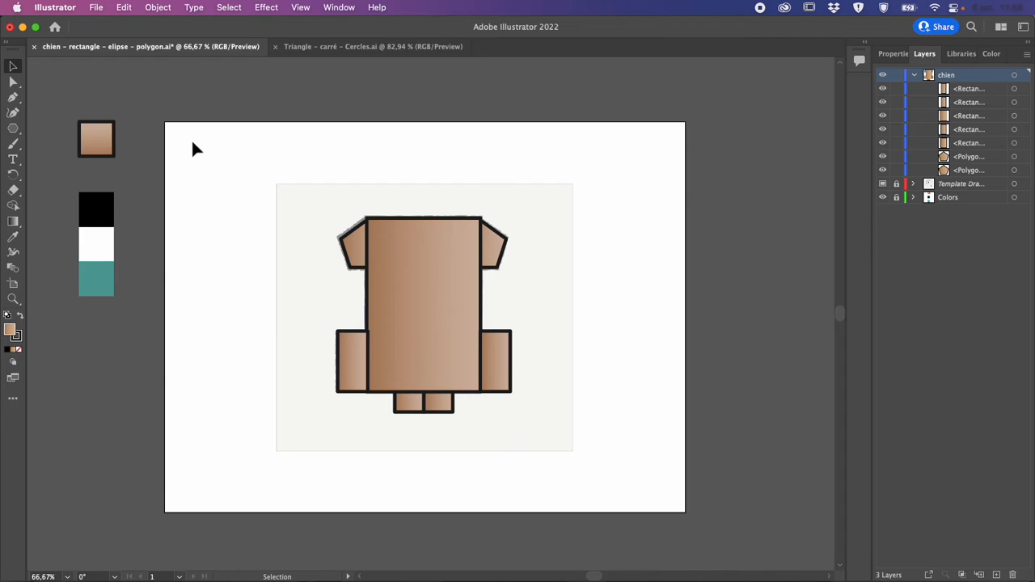
# Step: Group the two pentagons and check the group's contents within the chien layer
pyautogui.click(357, 254)
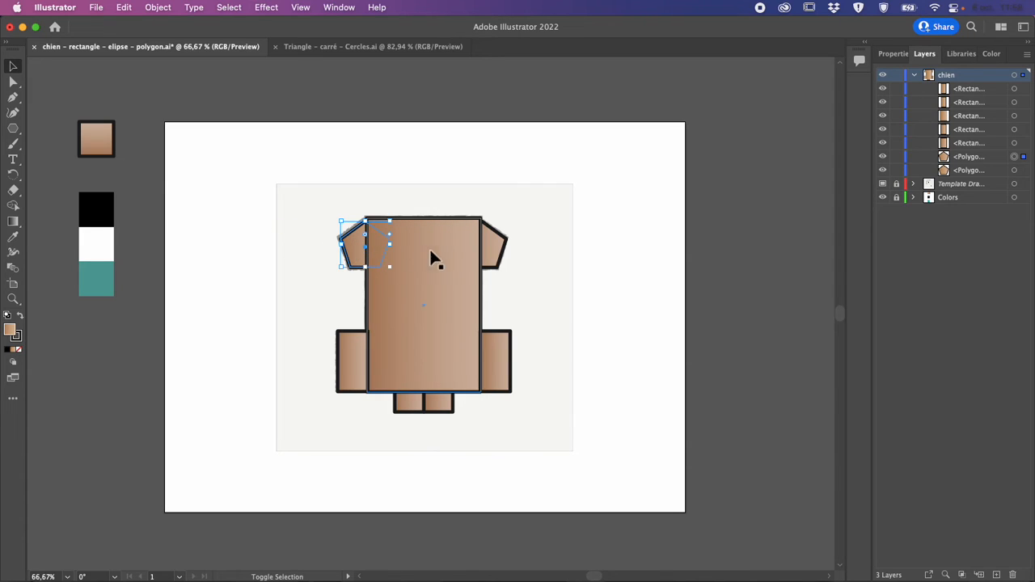
pyautogui.keyDown('shift'); pyautogui.click(493, 253); pyautogui.keyUp('shift')
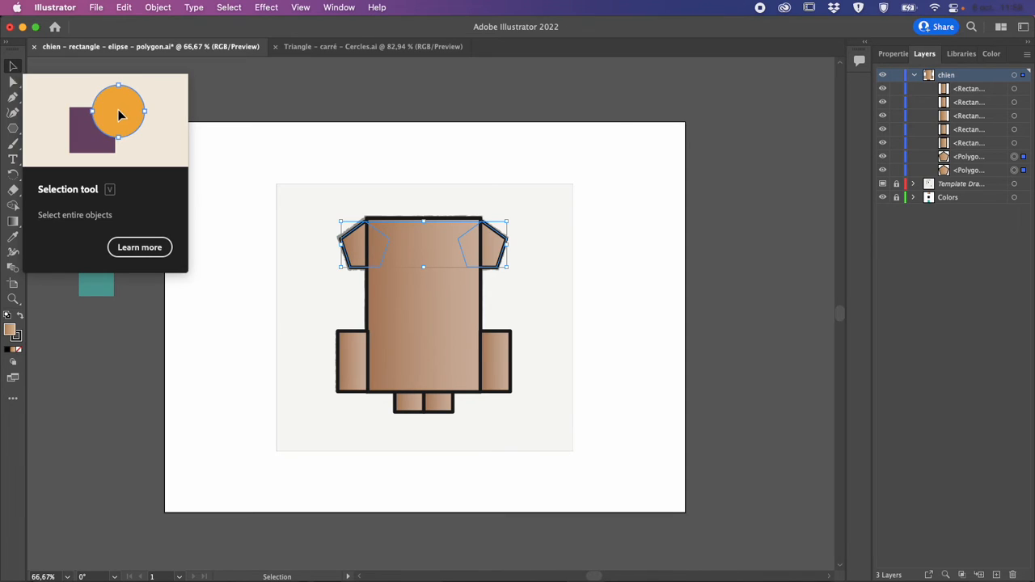
pyautogui.rightClick(355, 248)
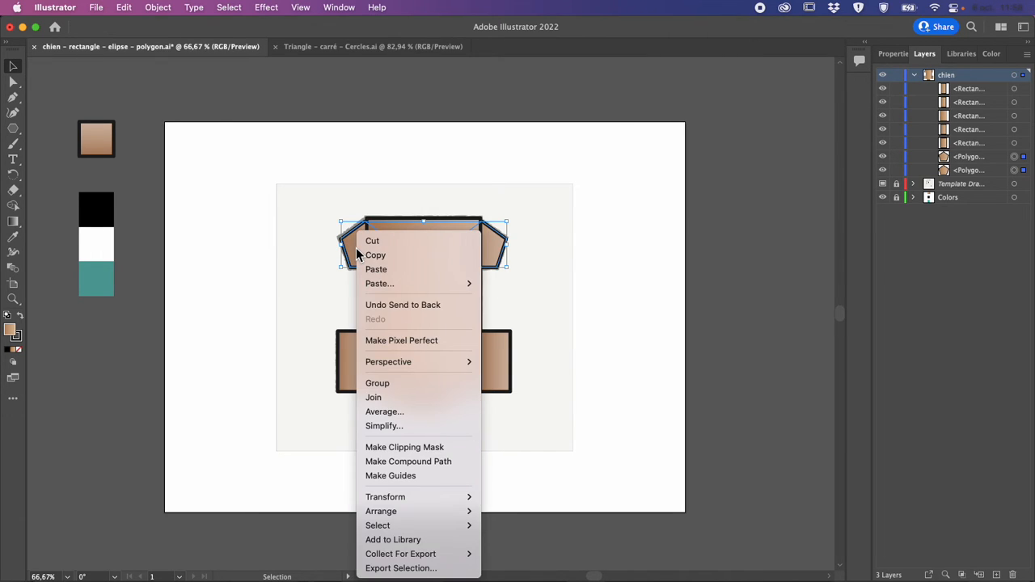
pyautogui.click(398, 384)
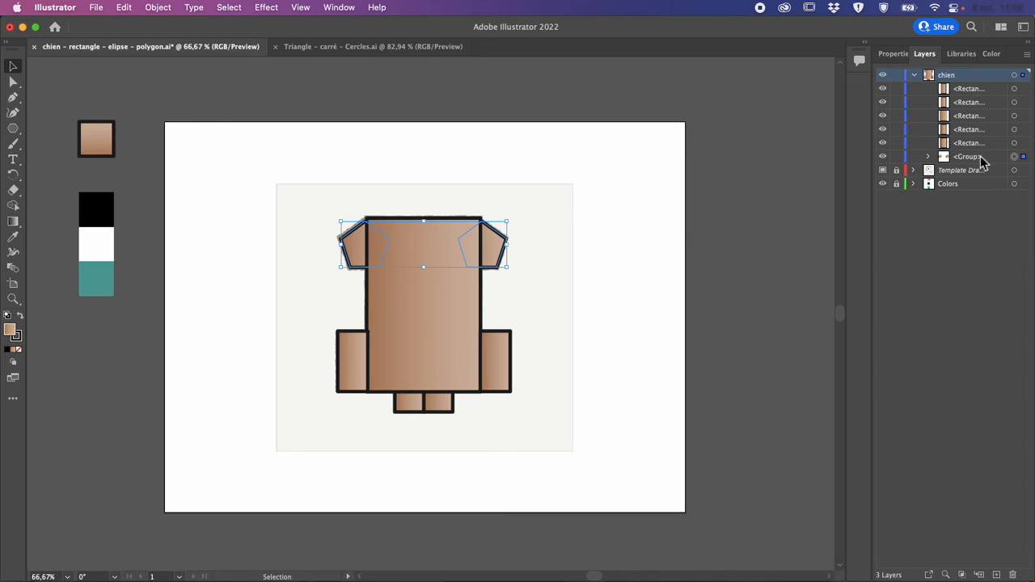
pyautogui.click(929, 157)
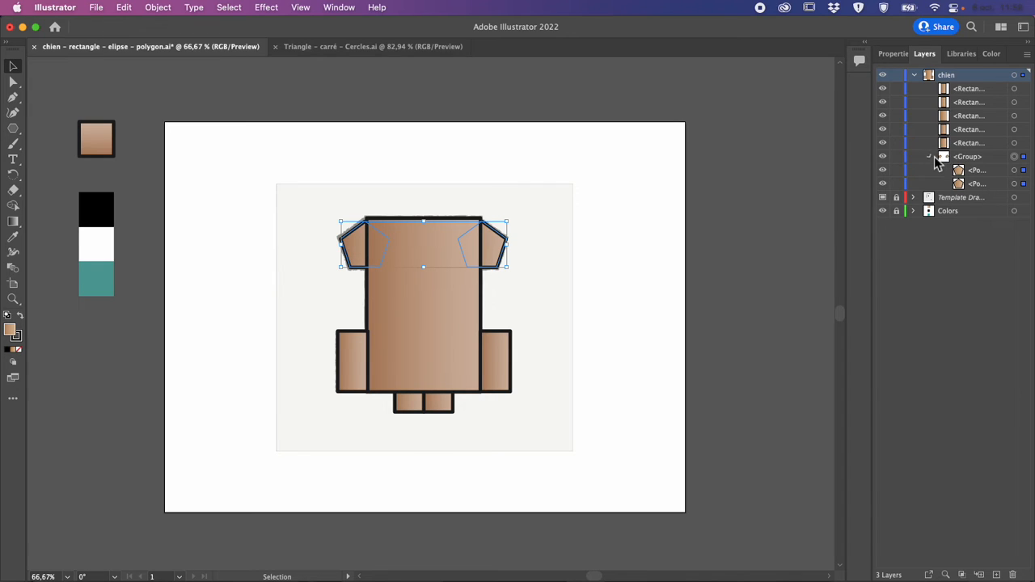
pyautogui.click(929, 157)
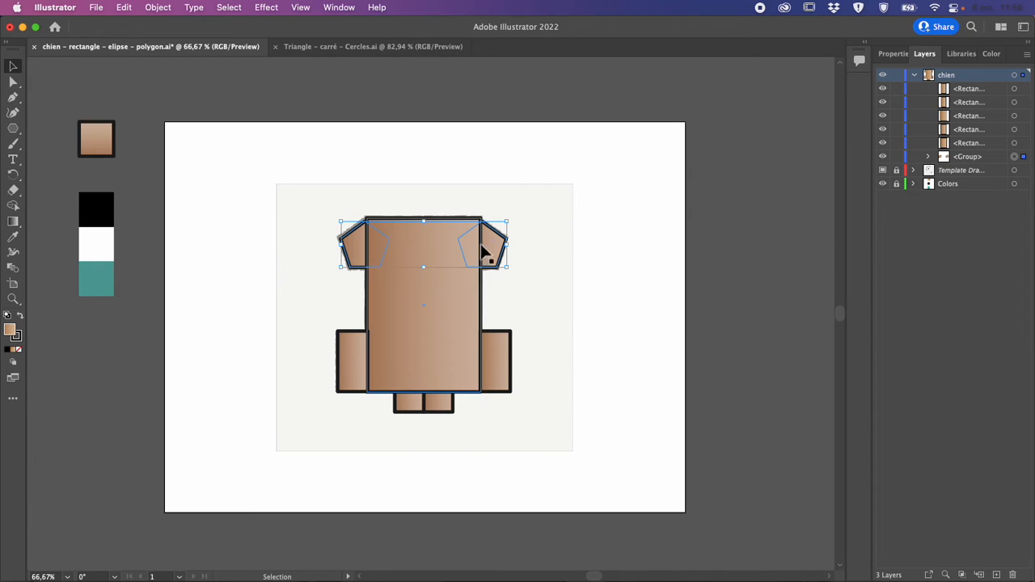
# Step: Try moving the pentagon group down and to the left as one object, and undo the move
pyautogui.moveTo(490, 250); pyautogui.dragTo(459, 295)
pyautogui.click(618, 279)
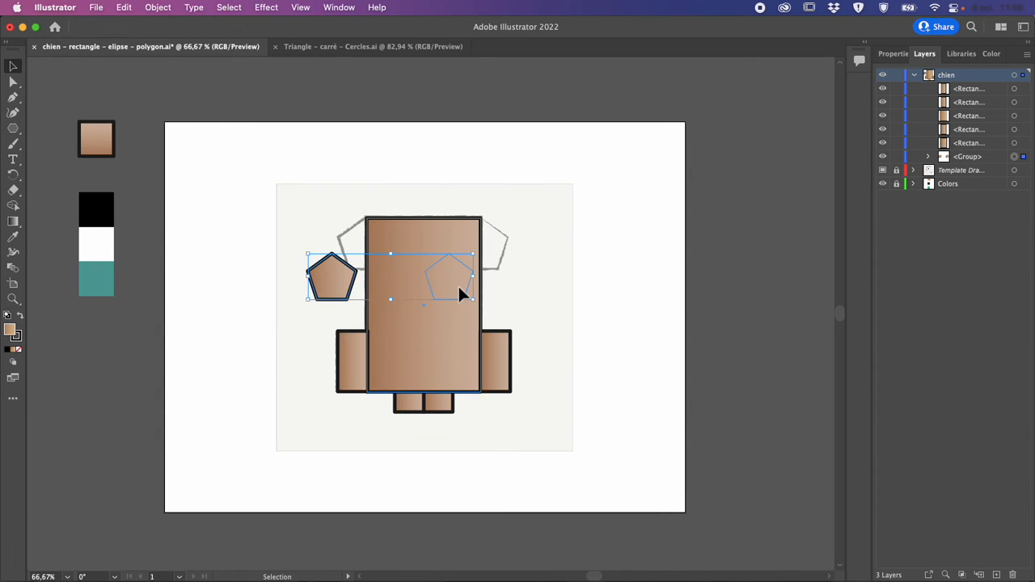
pyautogui.press('super+z')
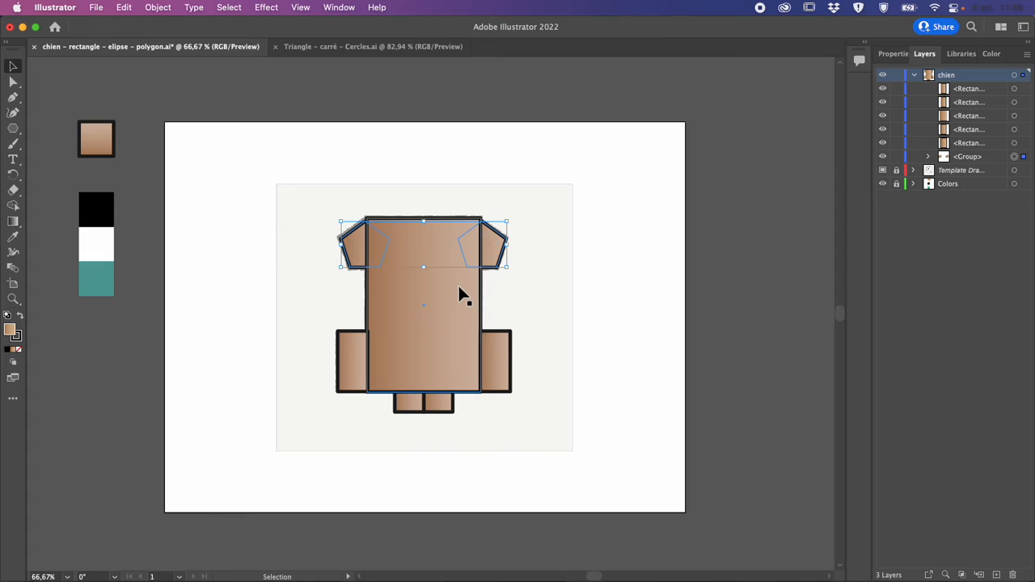
pyautogui.rightClick(356, 253)
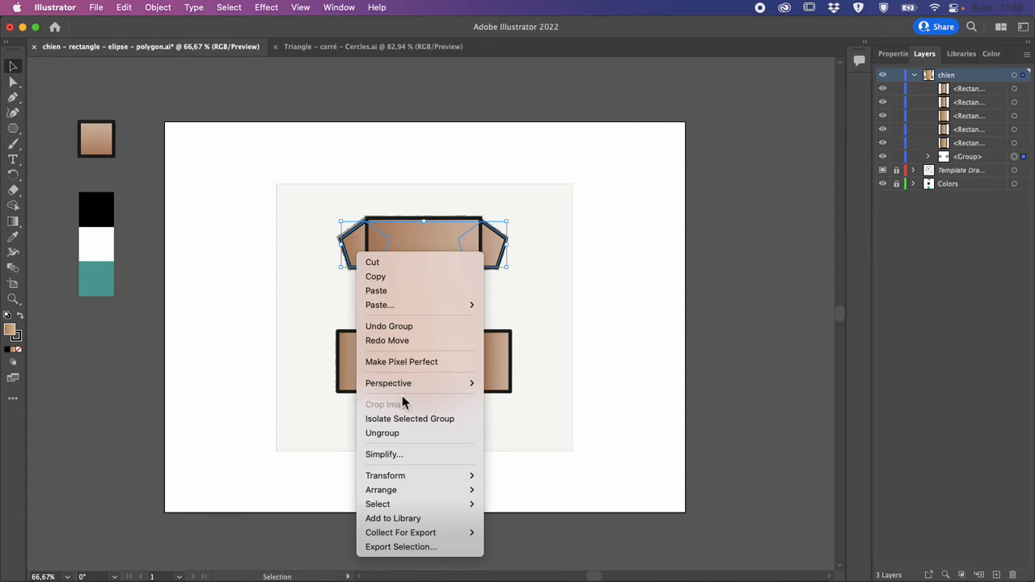
pyautogui.click(320, 269)
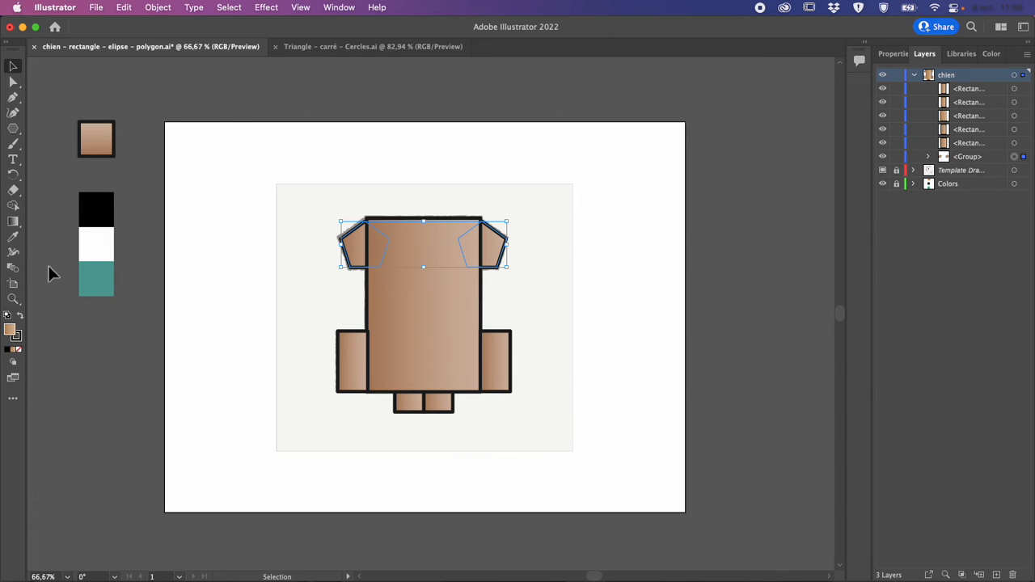
# Step: Sample the teal swatch onto the pentagon group with the Eyedropper, and restore the brown gradient with black outline from its swatch
pyautogui.click(13, 239)
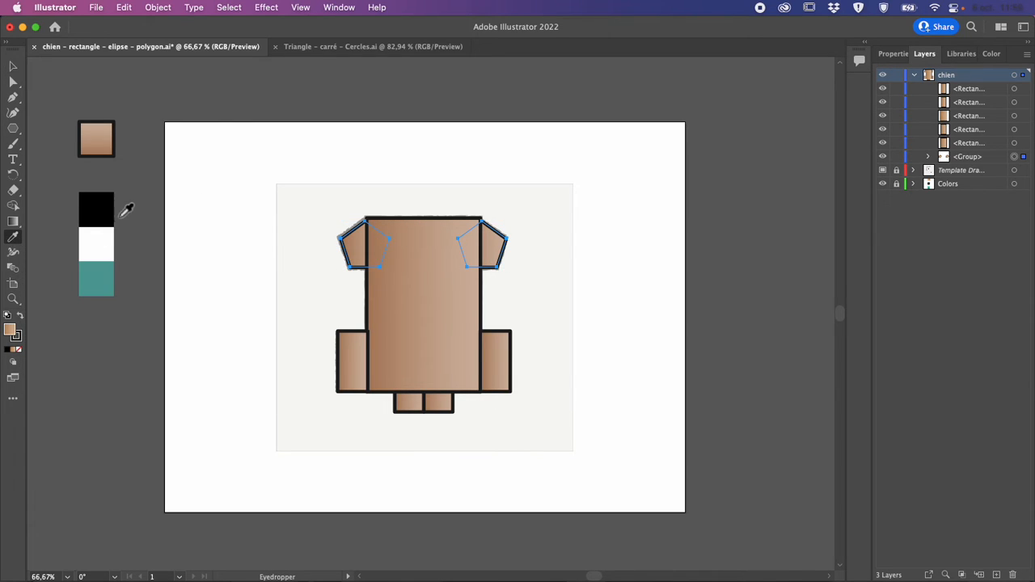
pyautogui.click(104, 282)
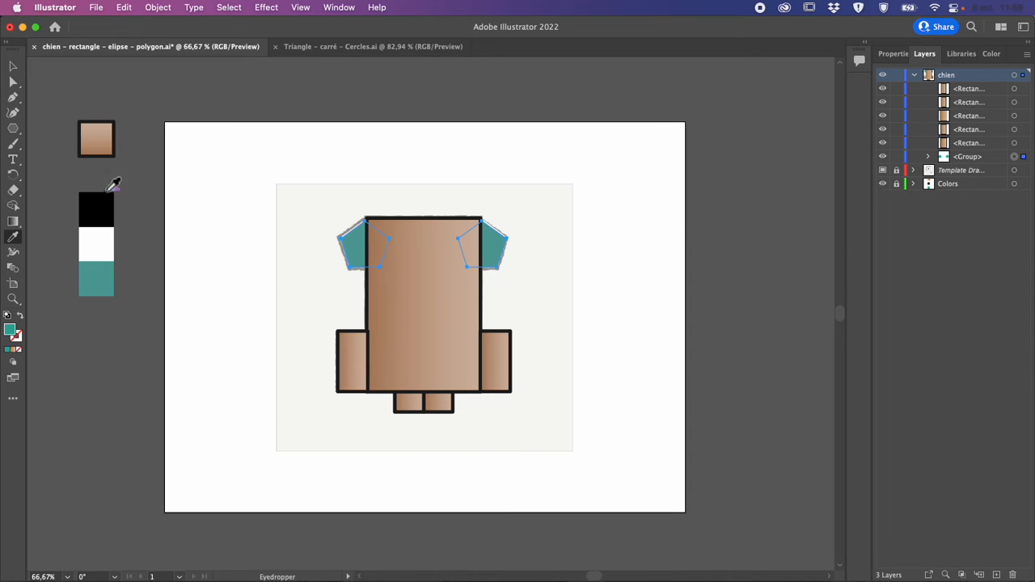
pyautogui.click(106, 143)
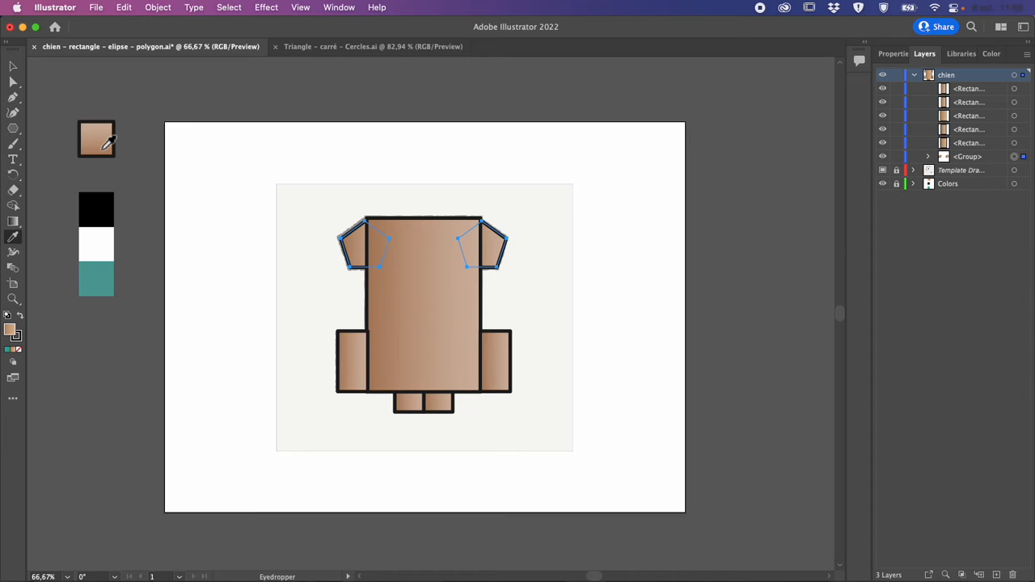
# Step: Deselect the pentagon group and activate the Ellipse tool
pyautogui.keyDown('shift'); pyautogui.keyDown('super'); pyautogui.click(348, 345); pyautogui.keyUp('super'); pyautogui.keyUp('shift')
pyautogui.keyDown('shift'); pyautogui.keyDown('super'); pyautogui.click(349, 336); pyautogui.keyUp('super'); pyautogui.keyUp('shift')
pyautogui.click(18, 134)
pyautogui.moveTo(20, 139); pyautogui.dragTo(53, 146)
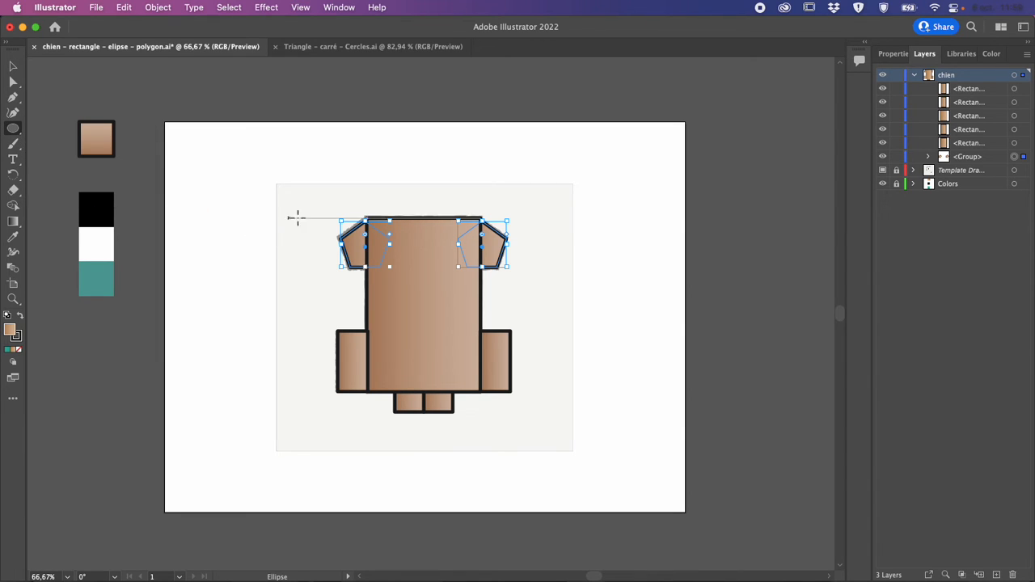
pyautogui.click(13, 66)
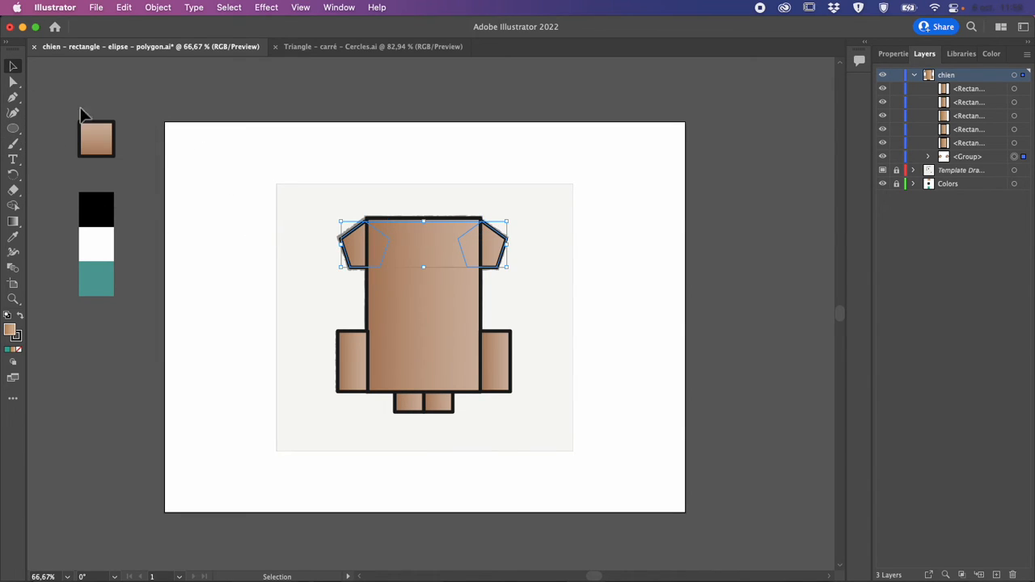
pyautogui.click(209, 196)
pyautogui.click(13, 127)
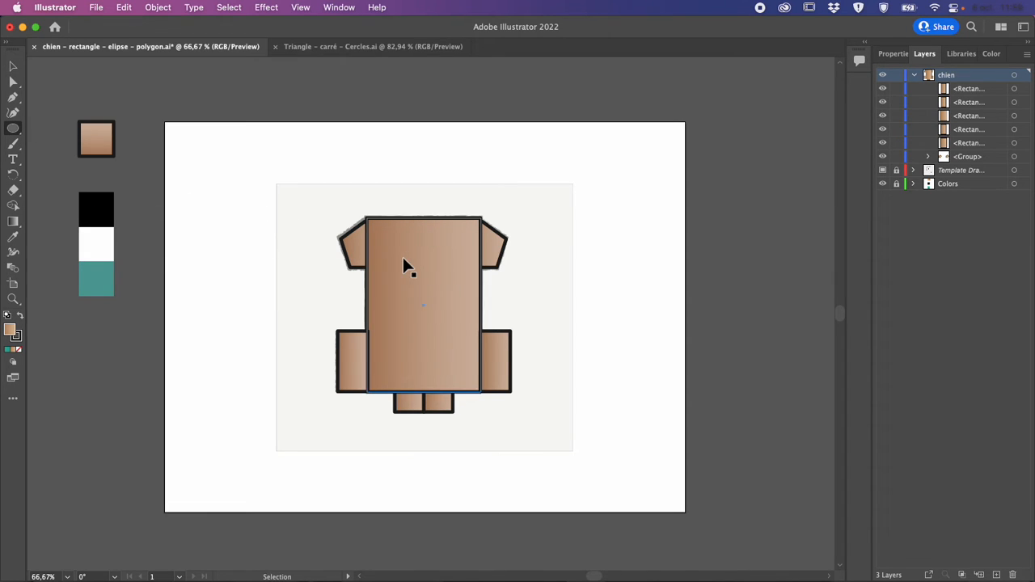
pyautogui.press('super+1')
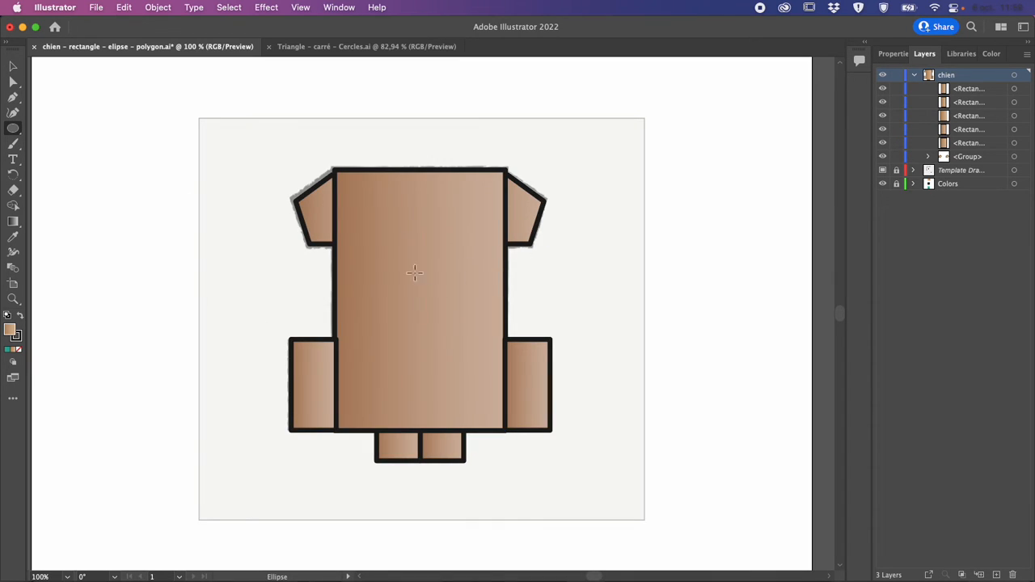
# Step: Hide the chien layer and add a new layer named yeux above it
pyautogui.click(914, 74)
pyautogui.click(882, 75)
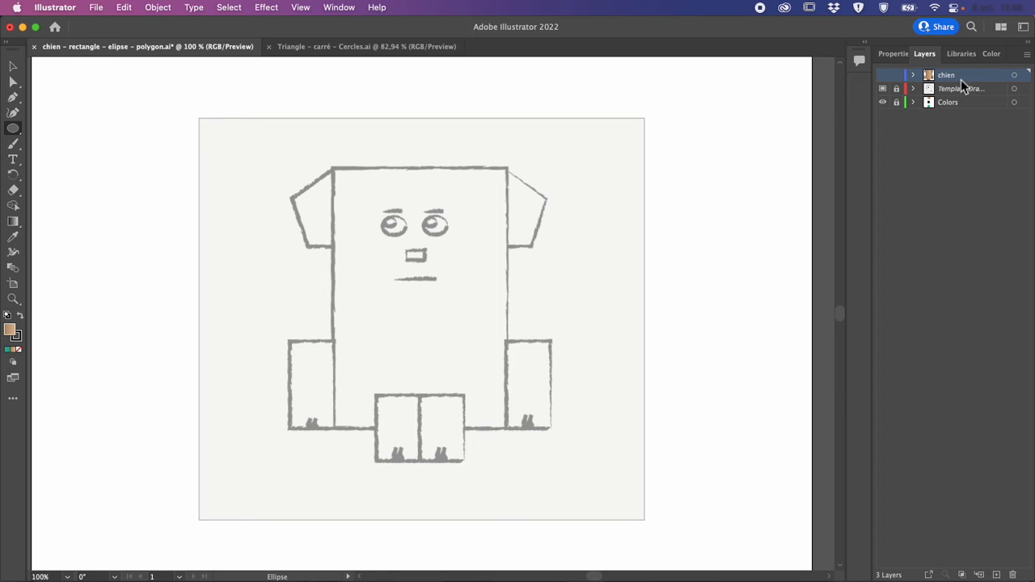
pyautogui.click(998, 574)
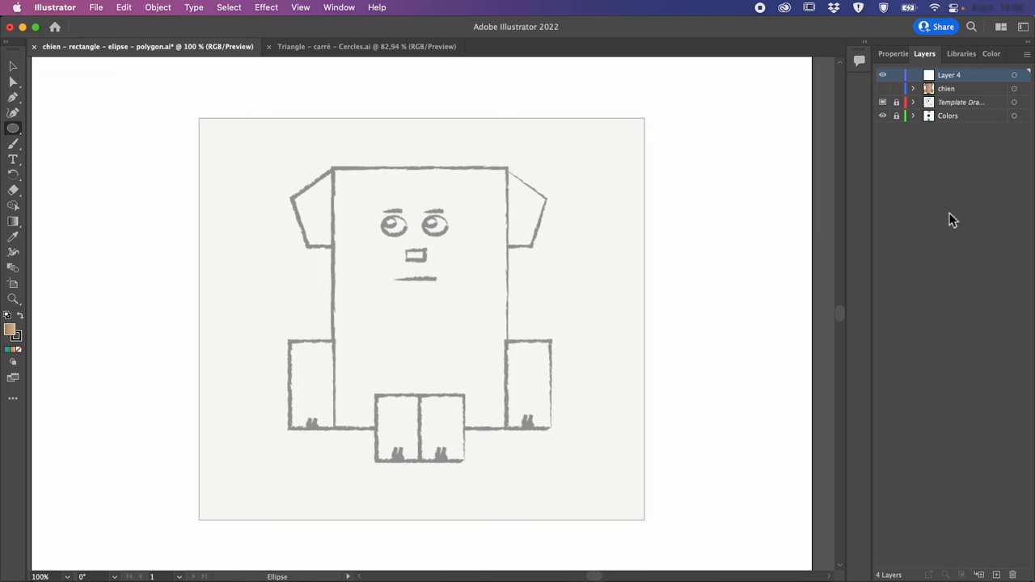
pyautogui.doubleClick(950, 75)
pyautogui.write('yeux')
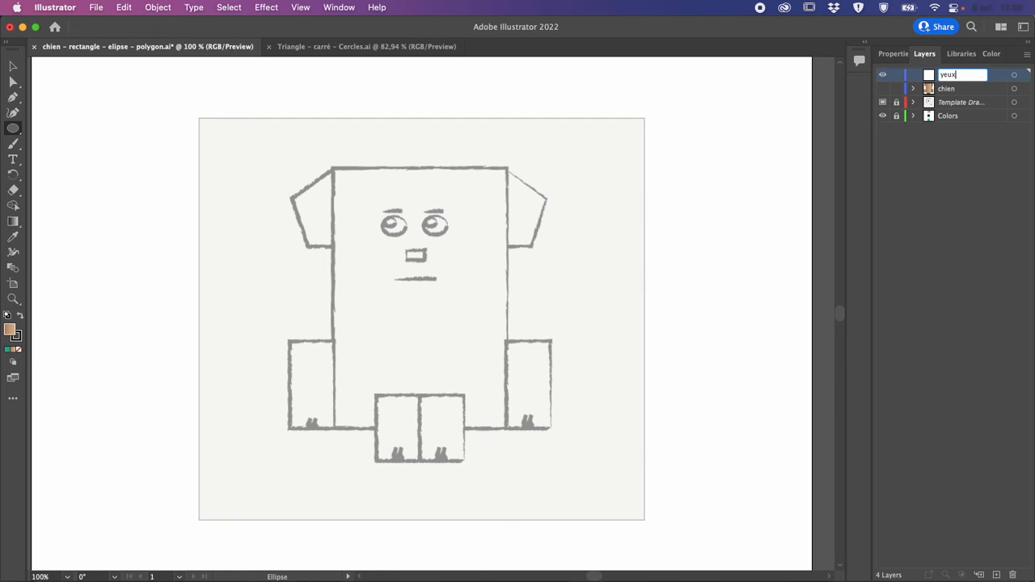
pyautogui.press('Return')
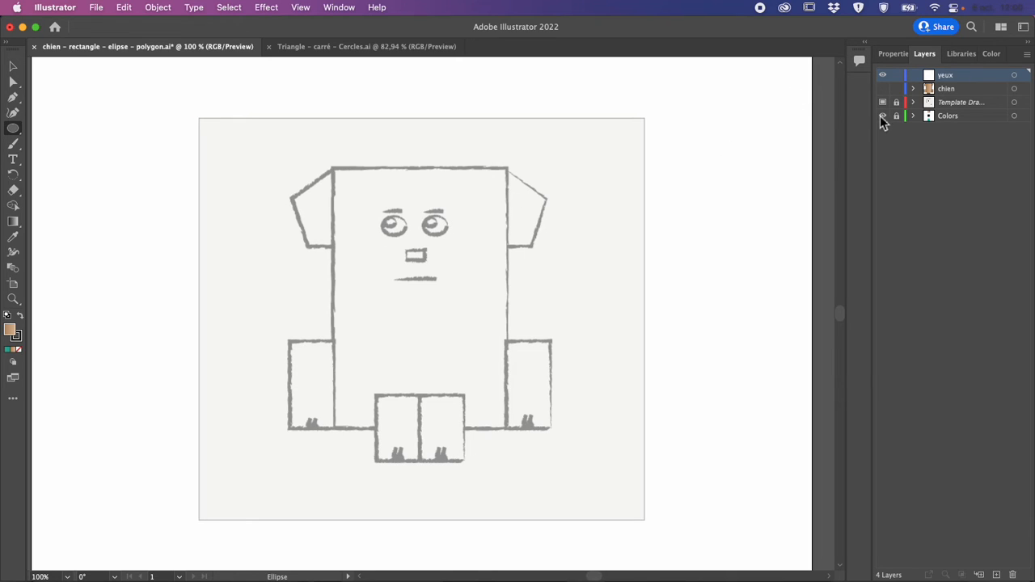
# Step: Draw an ellipse over the sketch's right eye on the yeux layer
pyautogui.click(895, 54)
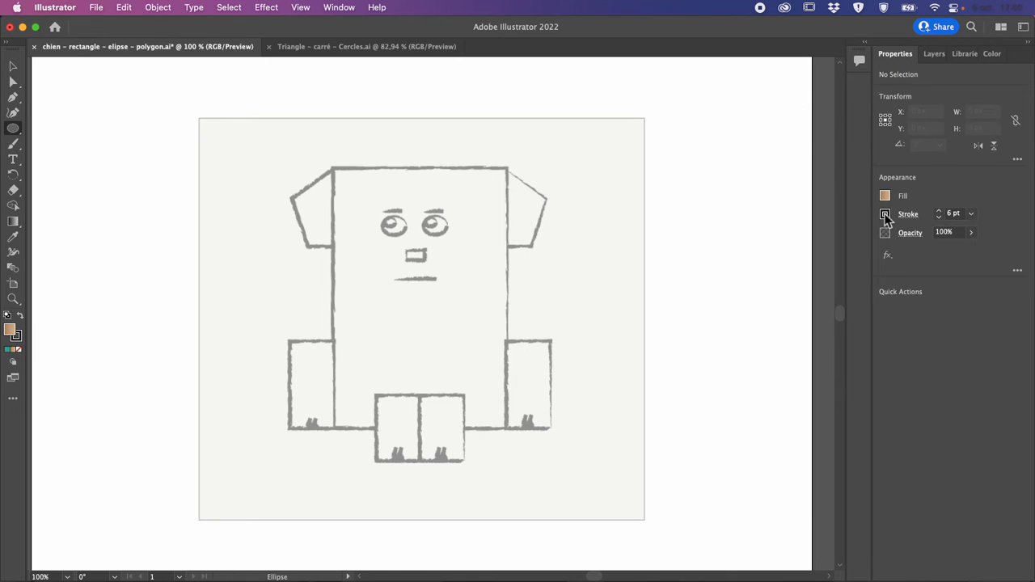
pyautogui.click(935, 54)
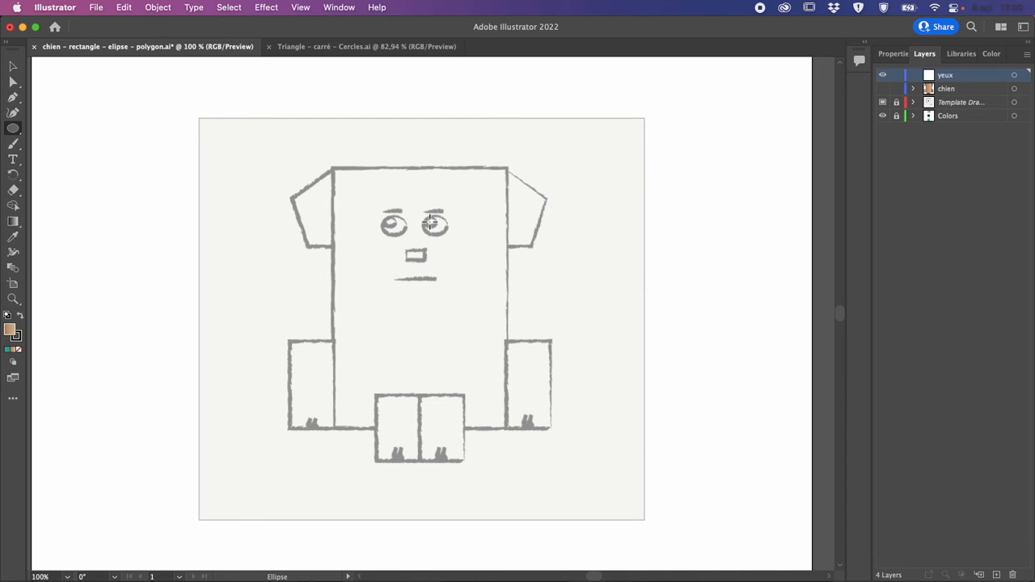
pyautogui.press('super+equal')
pyautogui.press('super+equal')
pyautogui.scroll(3, 427, 216)
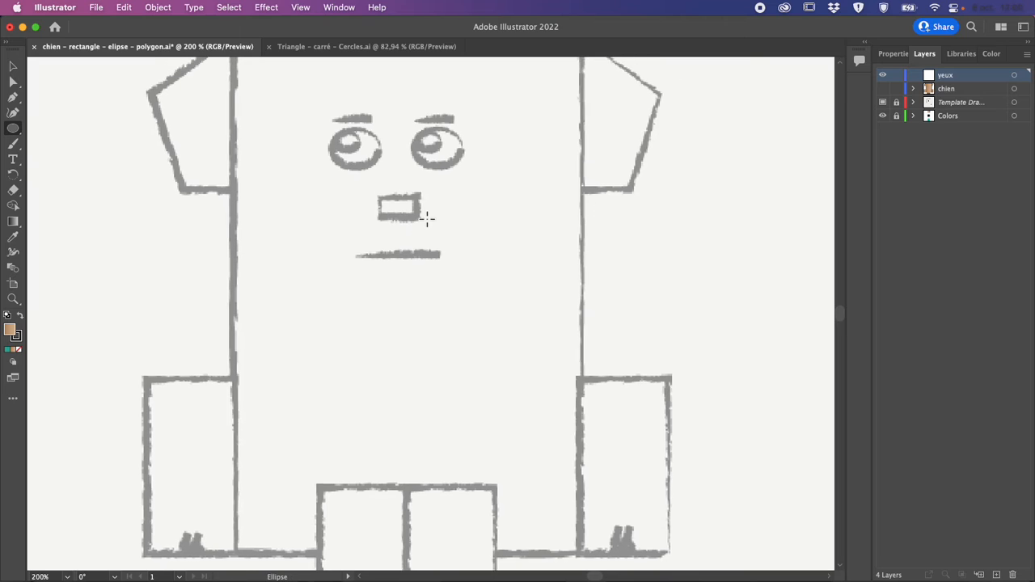
pyautogui.scroll(1, 427, 216)
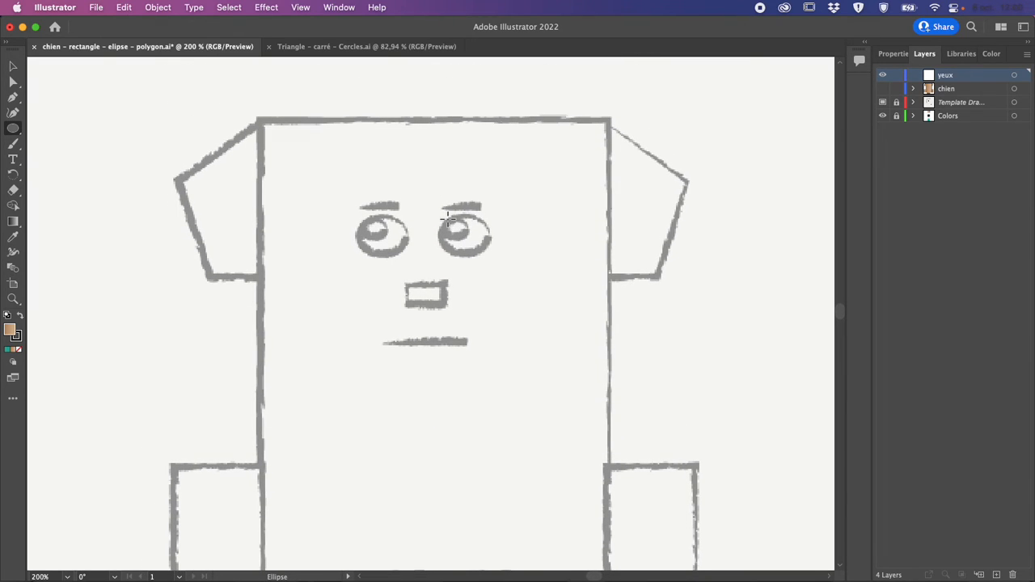
pyautogui.moveTo(451, 221); pyautogui.dragTo(488, 256)
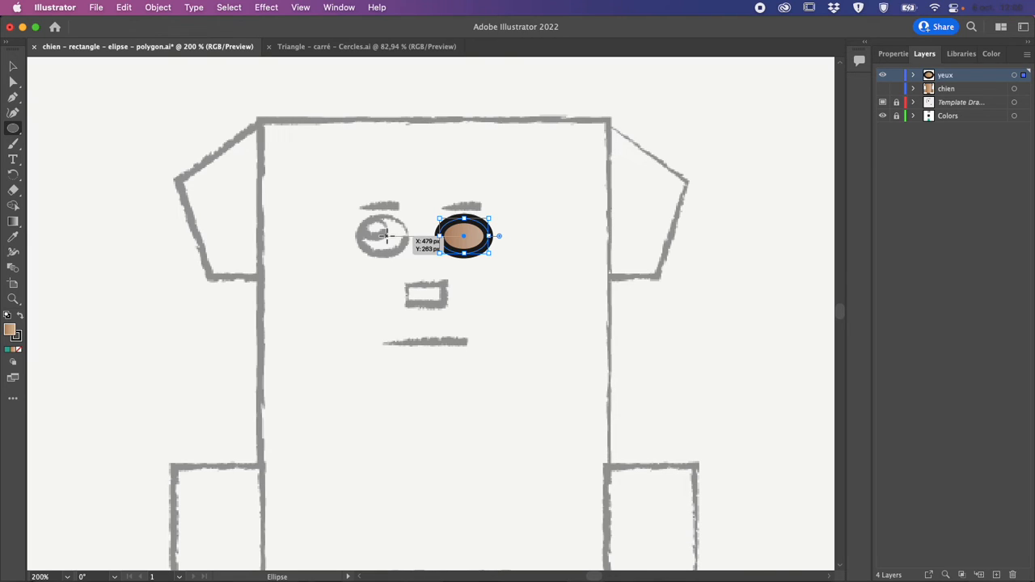
# Step: Try drawing an ellipse outward from the left eye's centre, undo it, and clear the selection
pyautogui.moveTo(386, 234)
pyautogui.mouseDown()
pyautogui.moveTo(410, 257)
pyautogui.moveTo(375, 234)
pyautogui.moveTo(386, 234)
pyautogui.mouseUp()
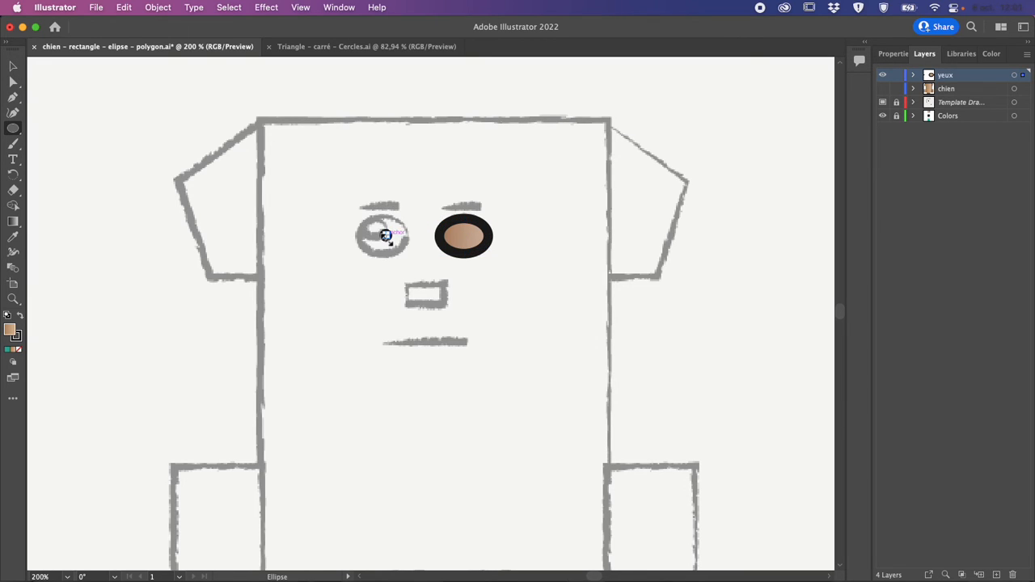
pyautogui.press('cmd+z')
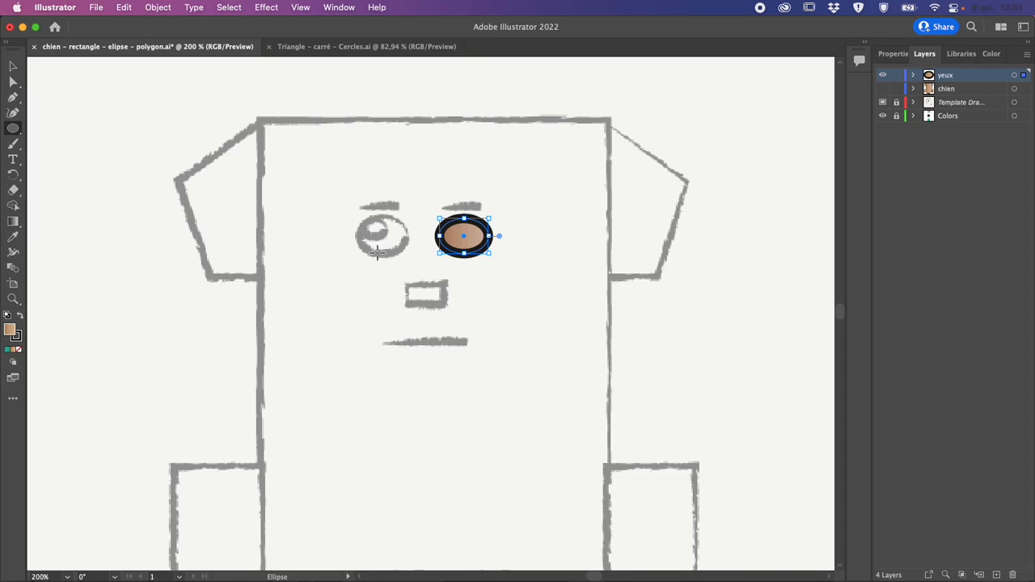
pyautogui.press('v')
pyautogui.click(287, 208)
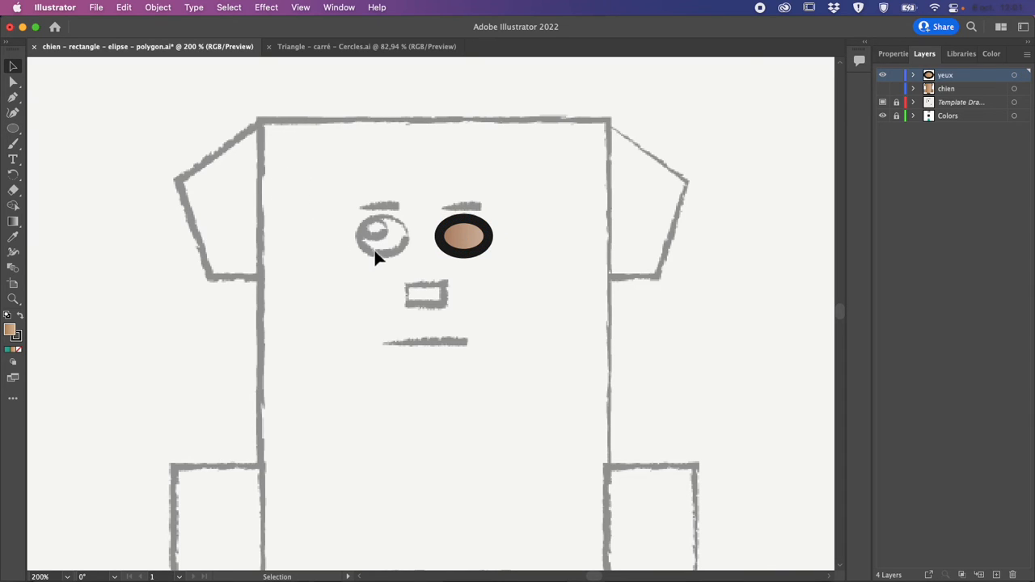
# Step: Draw an ellipse about 30 by 22 px outward from the centre of the sketch's left eye
pyautogui.click(17, 130)
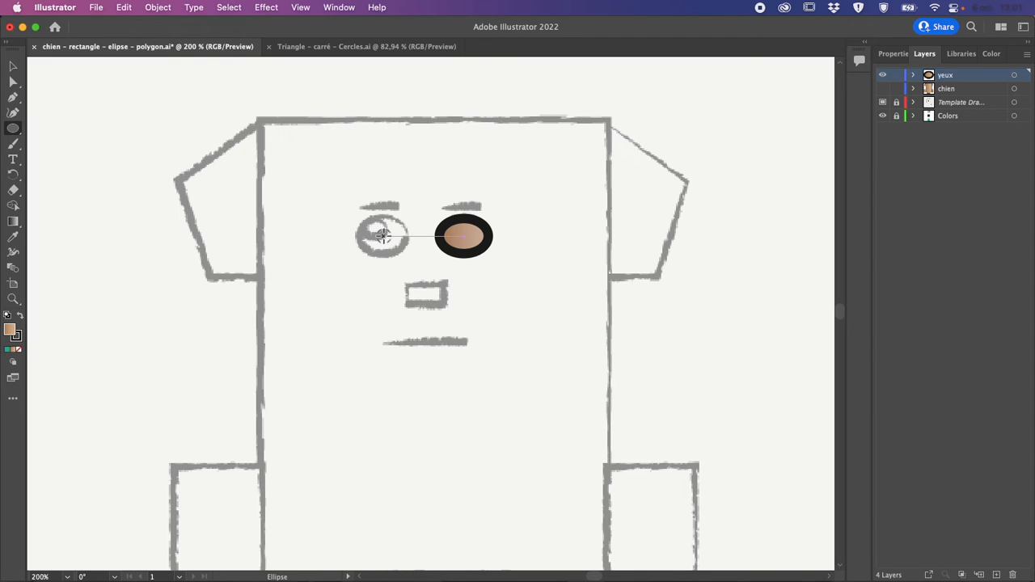
pyautogui.moveTo(383, 235); pyautogui.dragTo(407, 257)
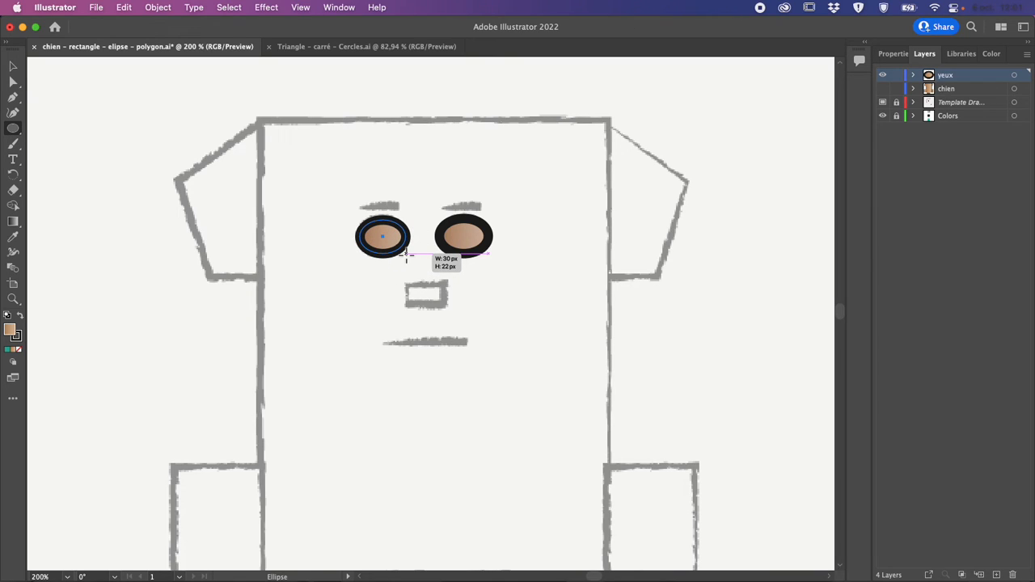
pyautogui.moveTo(407, 257); pyautogui.dragTo(408, 258)
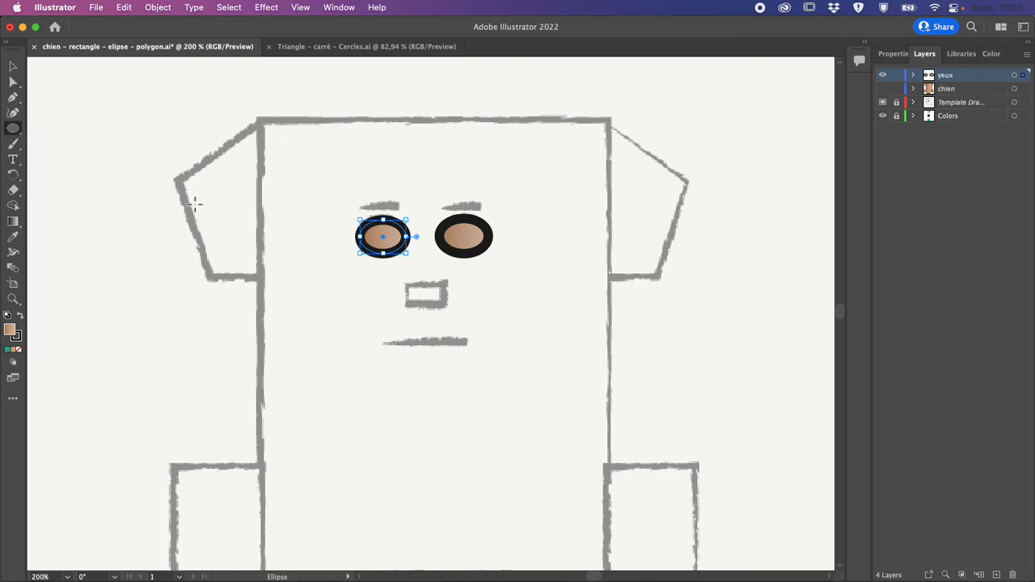
# Step: Delete the ellipse over the sketch's right eye
pyautogui.click(14, 66)
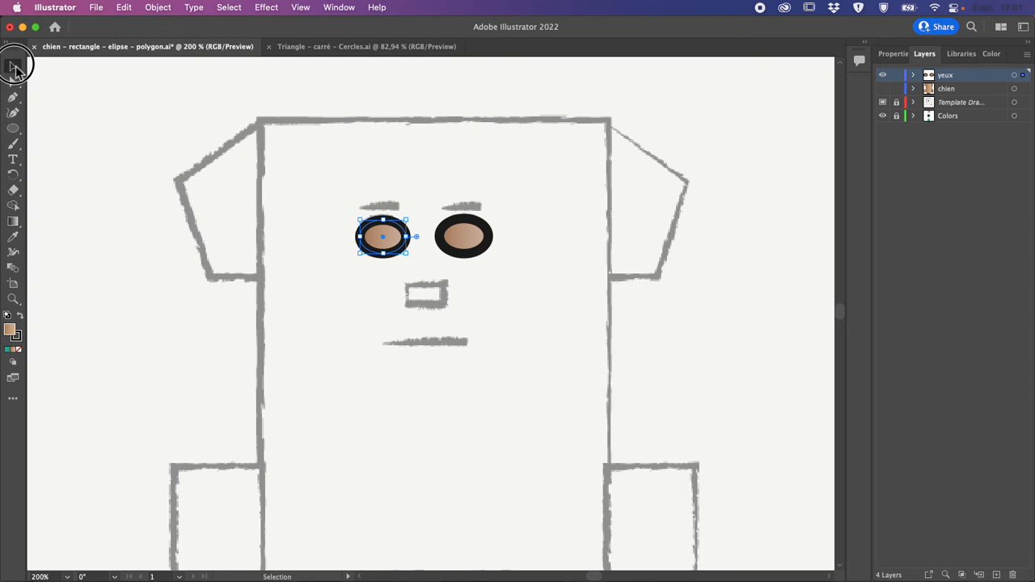
pyautogui.click(460, 241)
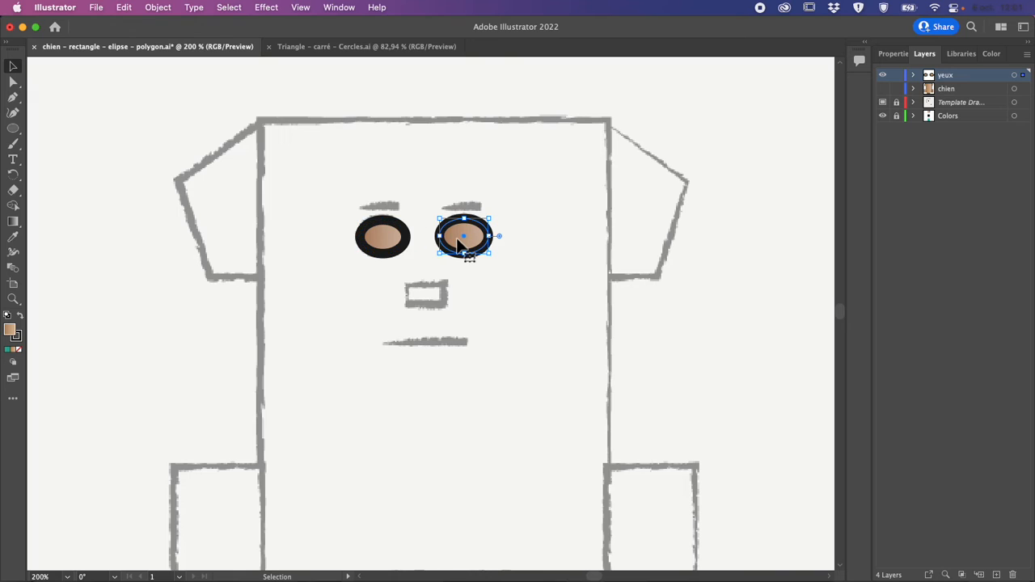
pyautogui.press('Delete')
# Step: Sample the white swatch onto the left eye ellipse with the Eyedropper
pyautogui.click(407, 246)
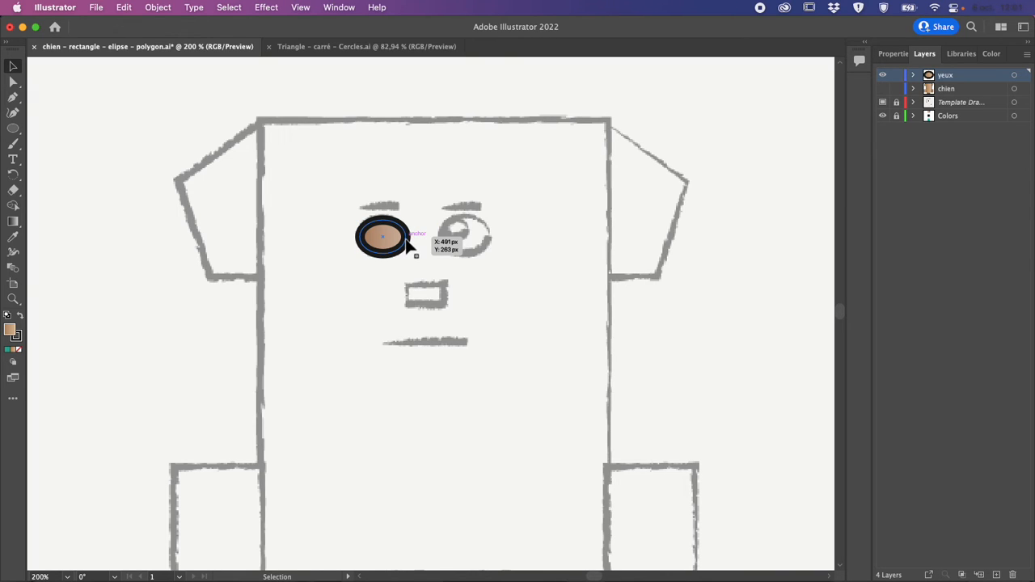
pyautogui.hscroll(-5, 342, 271)
pyautogui.scroll(-2, 342, 271)
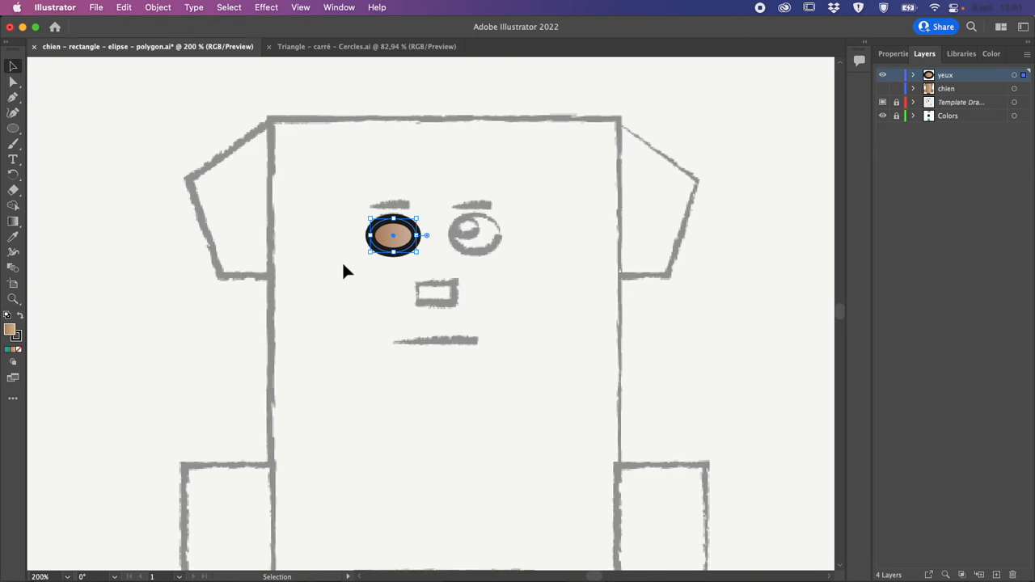
pyautogui.hscroll(-3, 342, 271)
pyautogui.scroll(-1, 342, 271)
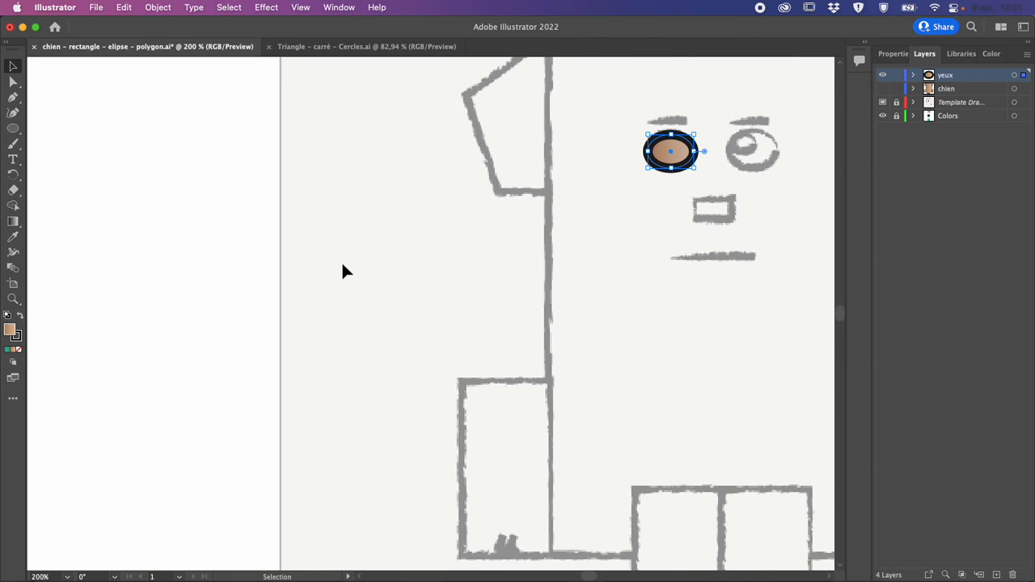
pyautogui.scroll(-3, 342, 271)
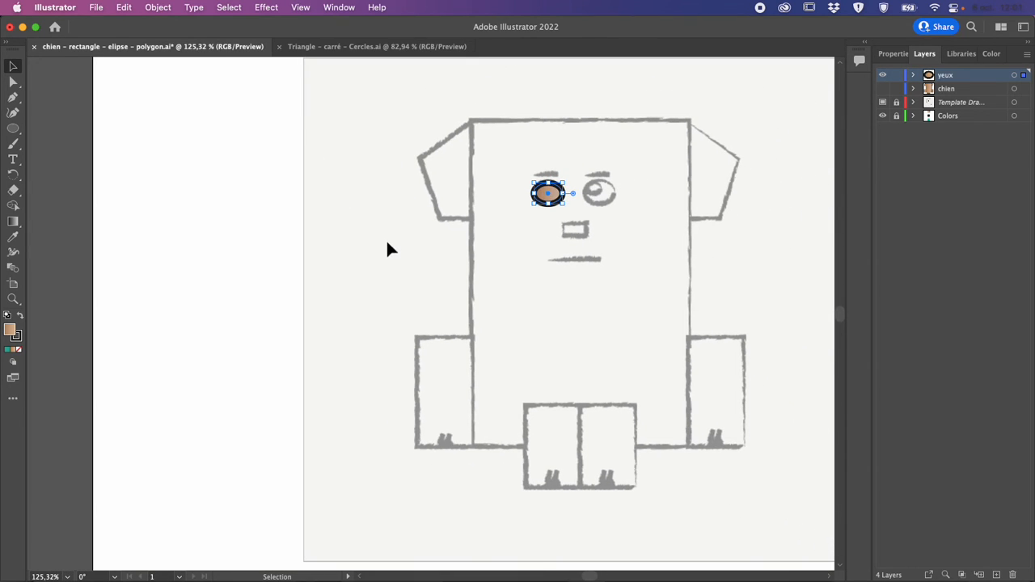
pyautogui.scroll(-3, 387, 249)
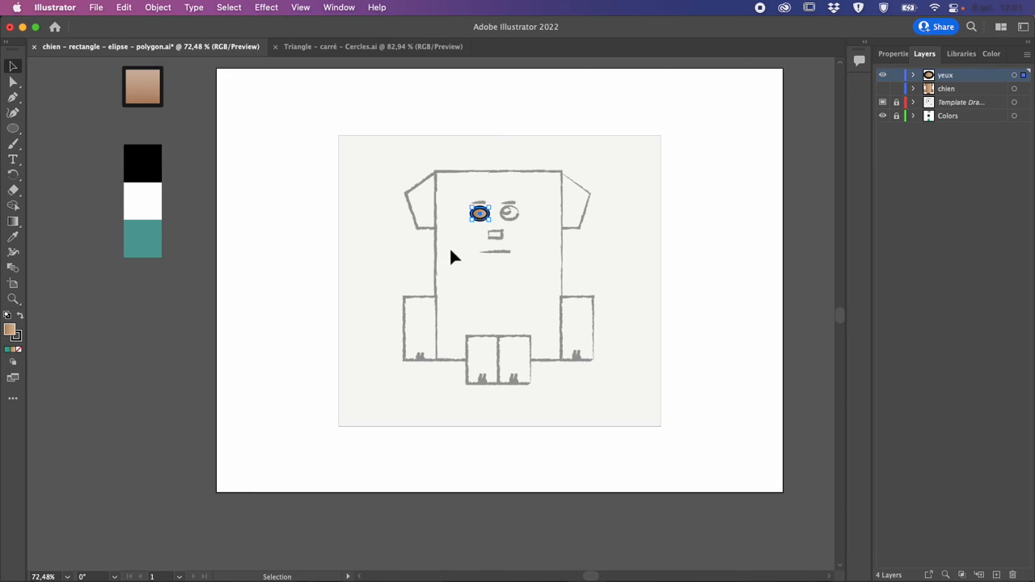
pyautogui.click(13, 236)
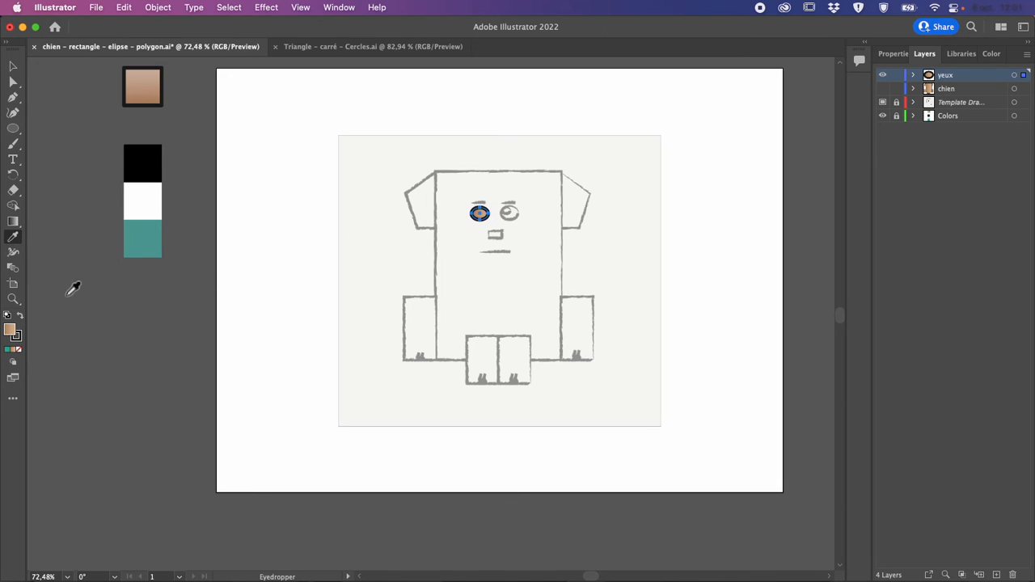
pyautogui.click(153, 199)
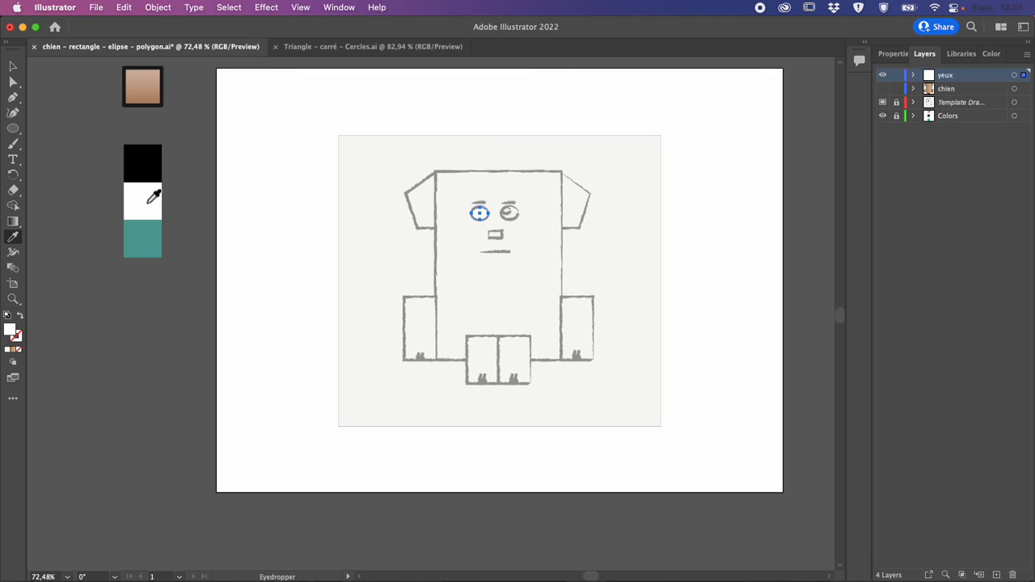
# Step: Draw a pupil ellipse about 18 by 11 px in the upper left part of the white eye
pyautogui.click(14, 131)
pyautogui.scroll(10, 303, 192)
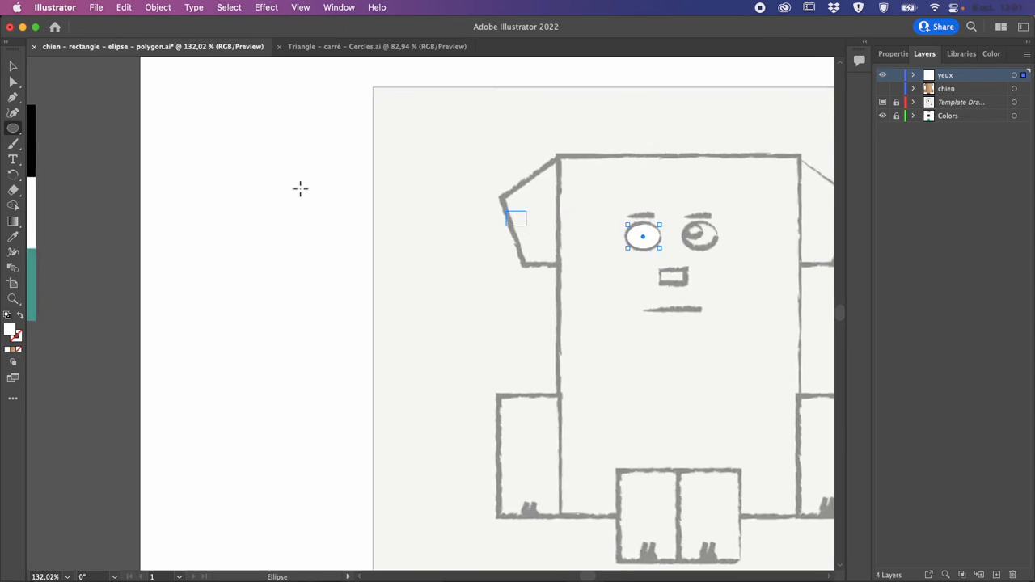
pyautogui.hscroll(5, 300, 189)
pyautogui.hscroll(8, 300, 188)
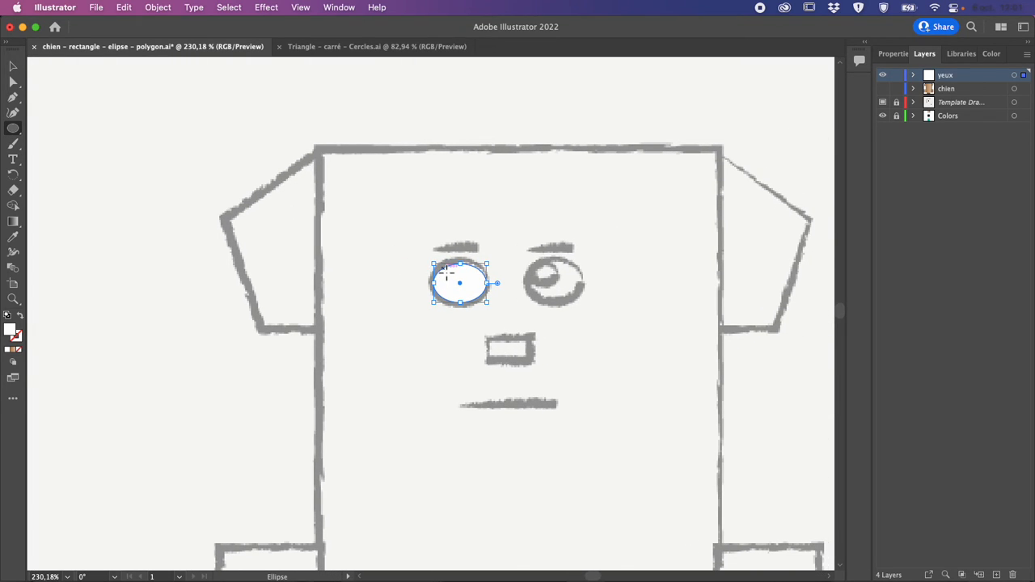
pyautogui.moveTo(445, 273); pyautogui.dragTo(475, 289)
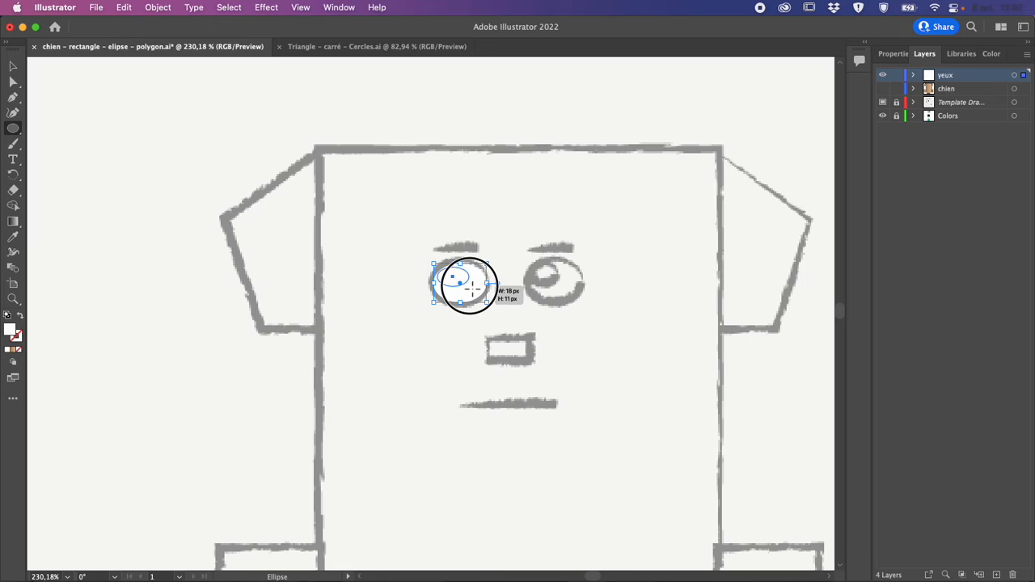
pyautogui.moveTo(472, 289); pyautogui.dragTo(468, 285)
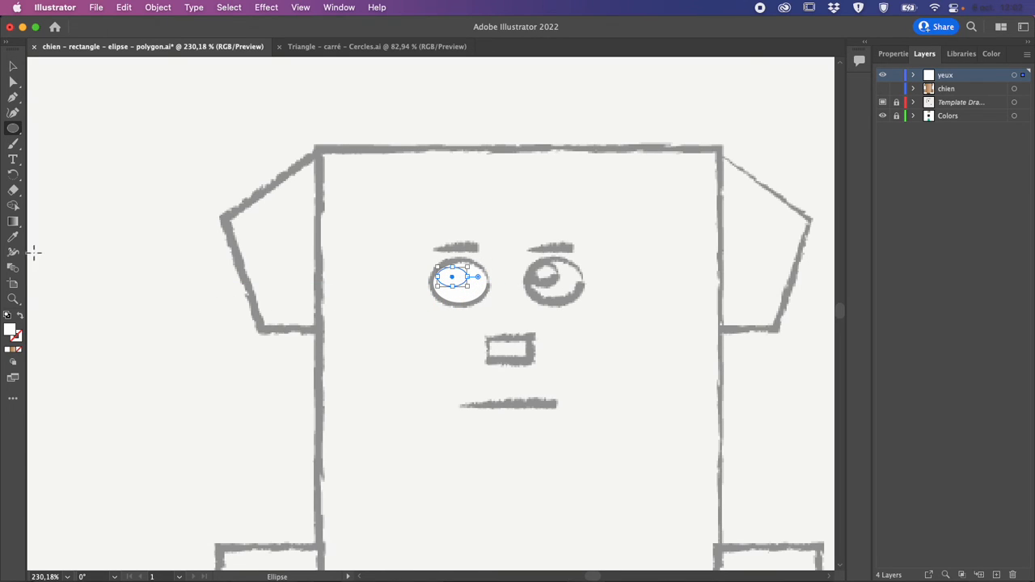
# Step: Sample the black swatch onto the pupil ellipse with the Eyedropper
pyautogui.click(14, 236)
pyautogui.hscroll(-10, 139, 259)
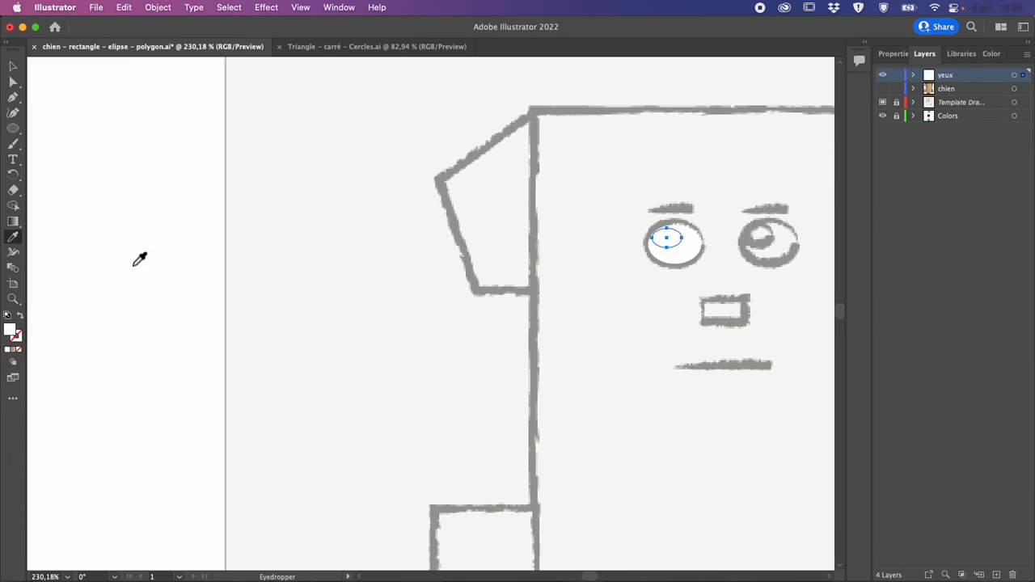
pyautogui.scroll(-5, 139, 259)
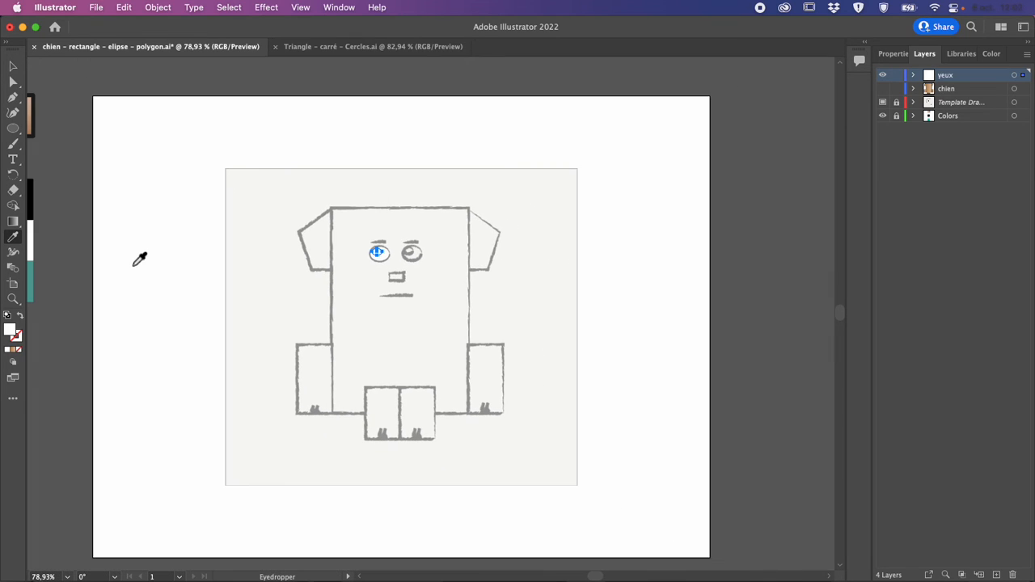
pyautogui.hscroll(-3, 58, 265)
pyautogui.click(50, 215)
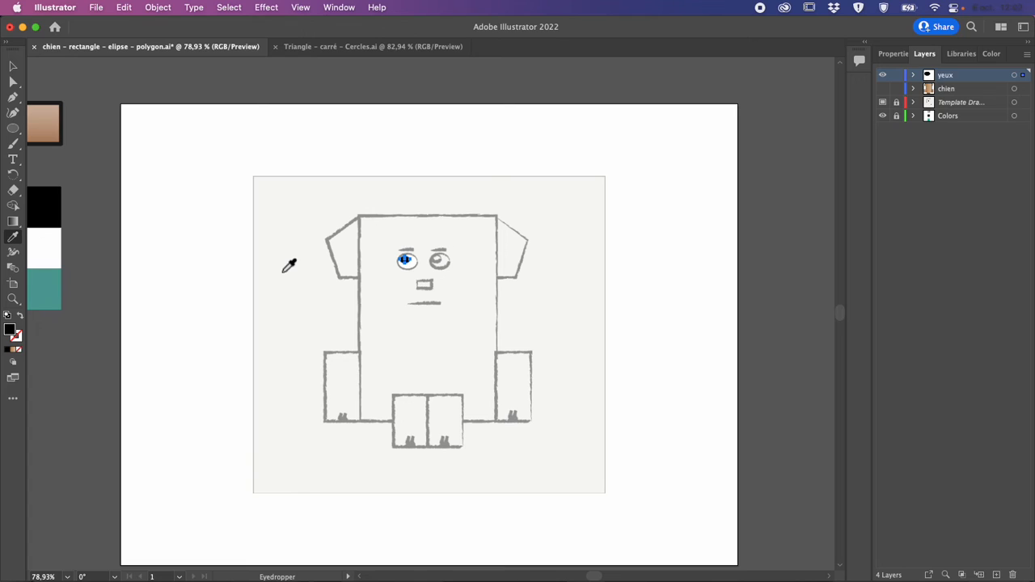
# Step: Try the teal swatch on the pupil, restore its black fill from the swatch, and clear the selection
pyautogui.click(51, 283)
pyautogui.click(13, 66)
pyautogui.click(383, 227)
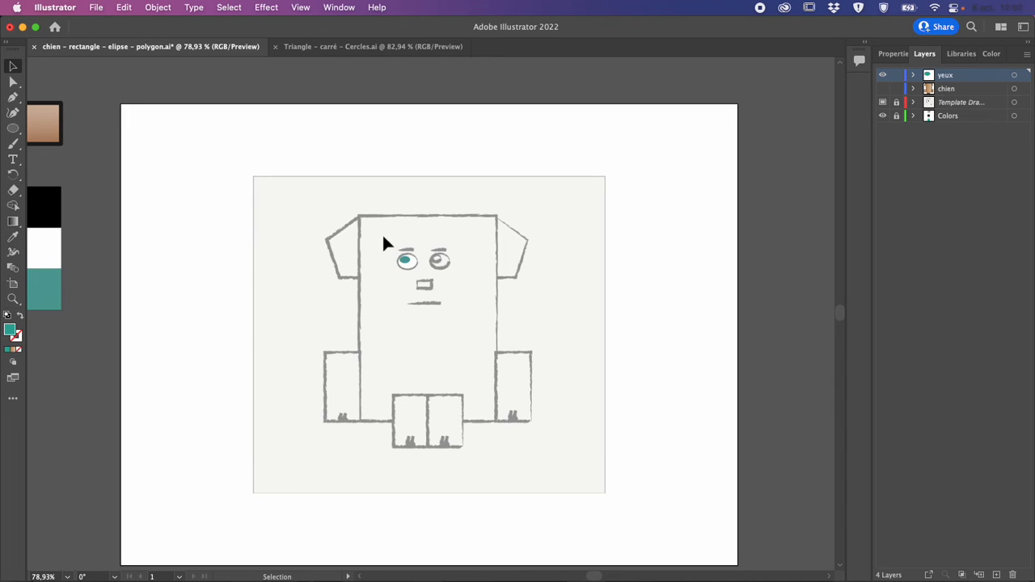
pyautogui.click(405, 262)
pyautogui.click(13, 236)
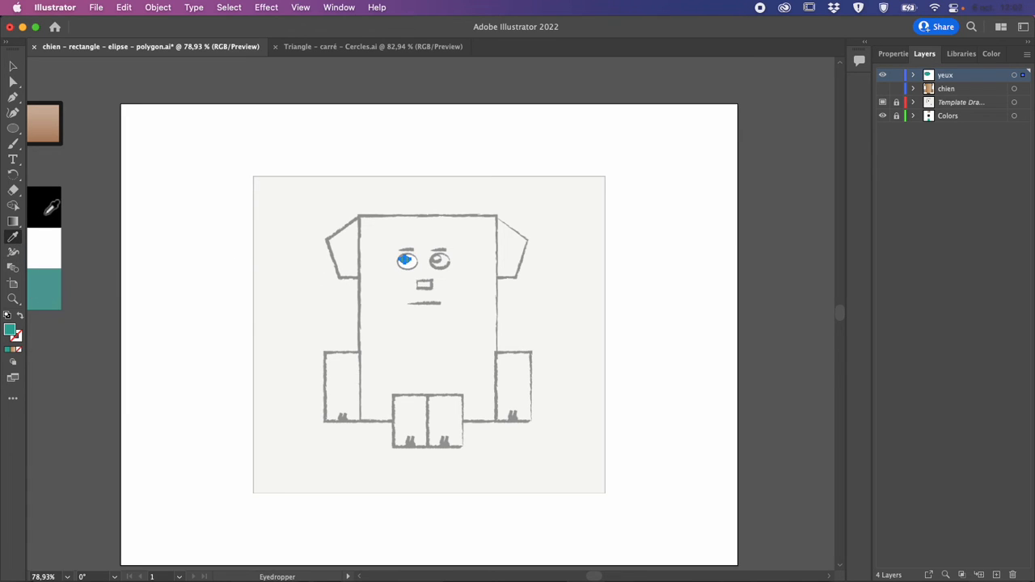
pyautogui.click(46, 212)
pyautogui.click(13, 66)
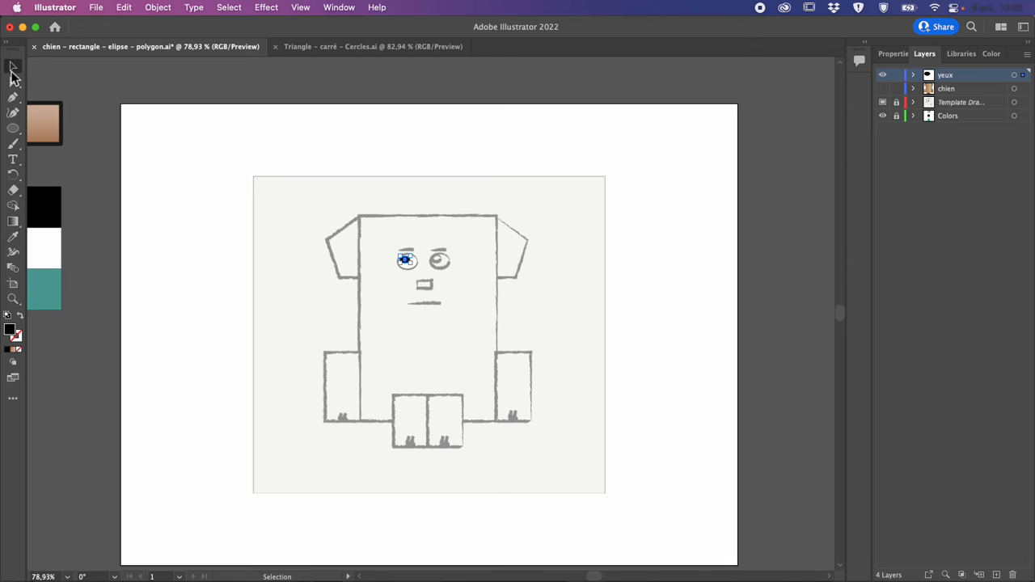
pyautogui.click(377, 275)
# Step: Duplicate the left eye with its pupil onto the sketch's right eye, and deselect the copy
pyautogui.press('super+equal')
pyautogui.press('super+equal')
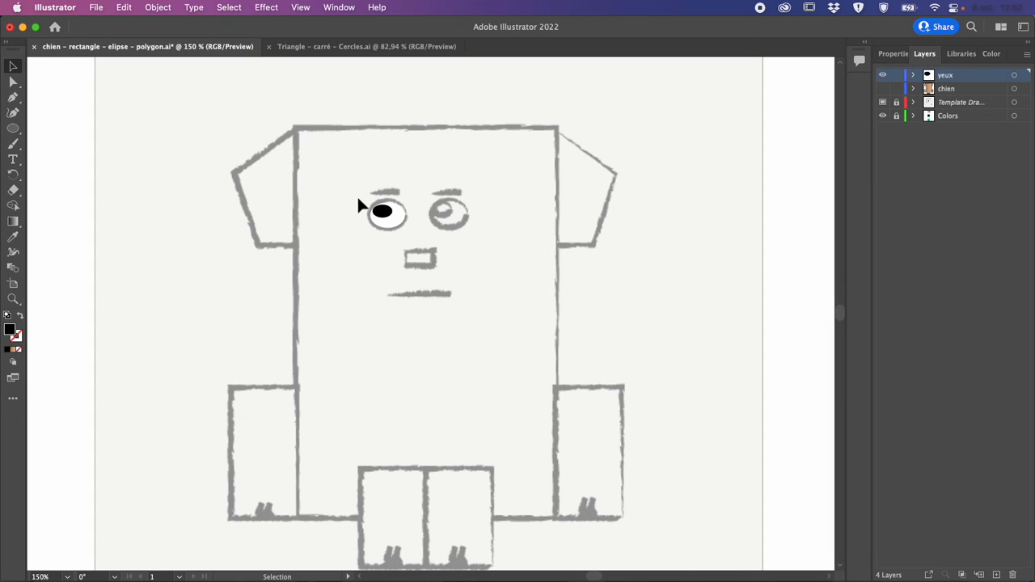
pyautogui.moveTo(358, 197); pyautogui.dragTo(417, 237)
pyautogui.moveTo(391, 214); pyautogui.dragTo(456, 217)
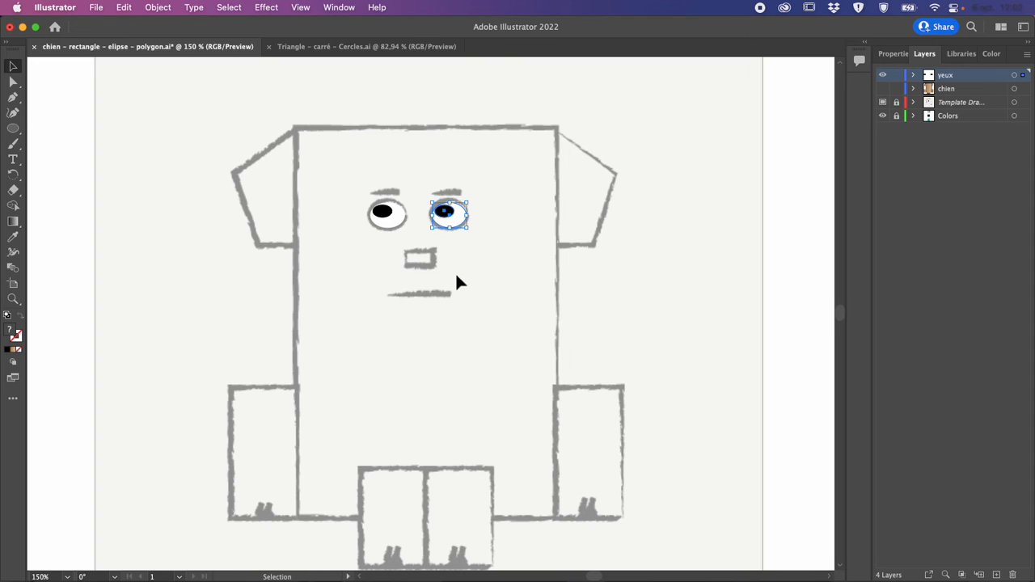
pyautogui.click(472, 256)
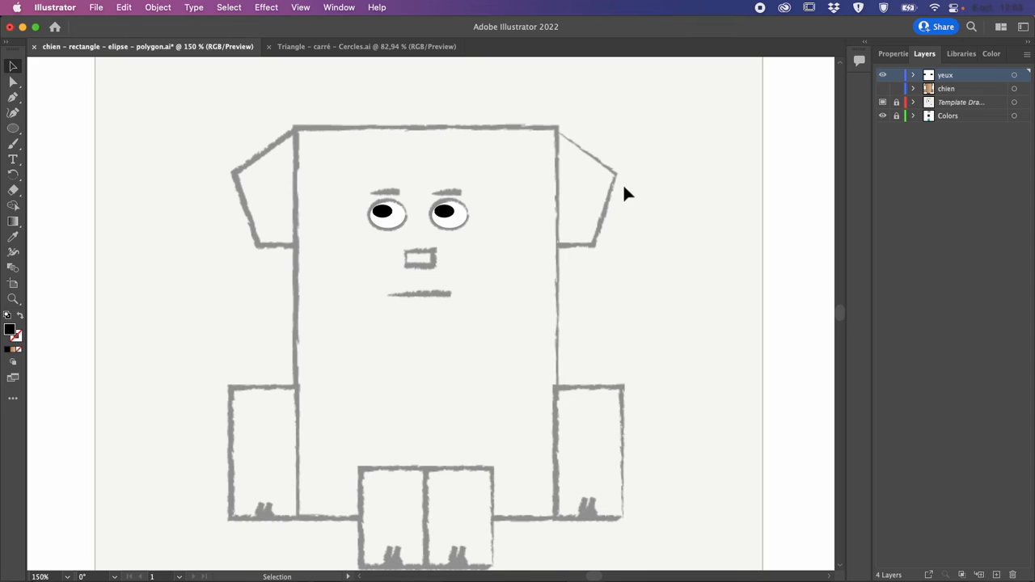
# Step: Show the chien layer to check the eyes against the coloured body, and hide it again
pyautogui.click(884, 89)
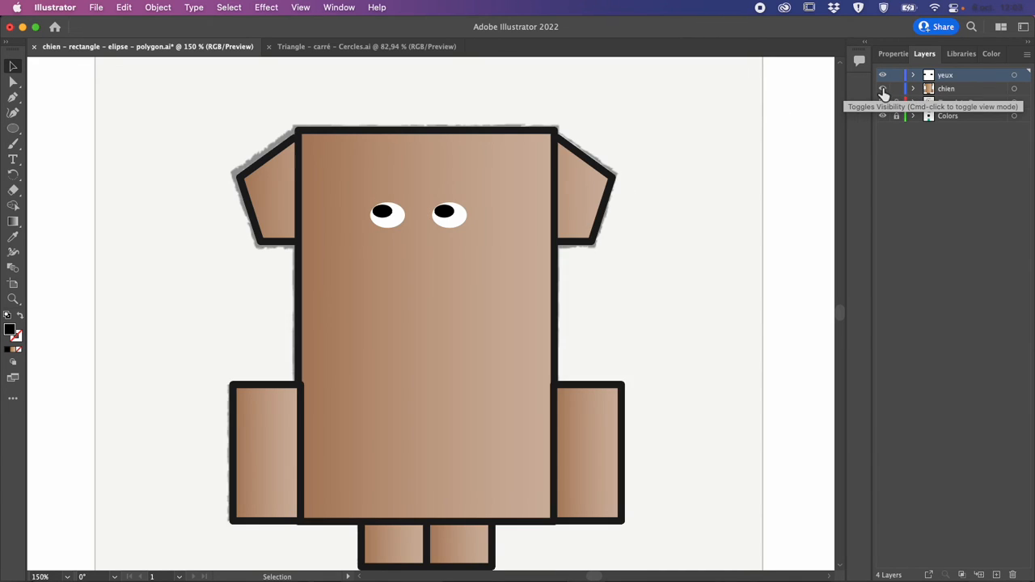
pyautogui.click(884, 89)
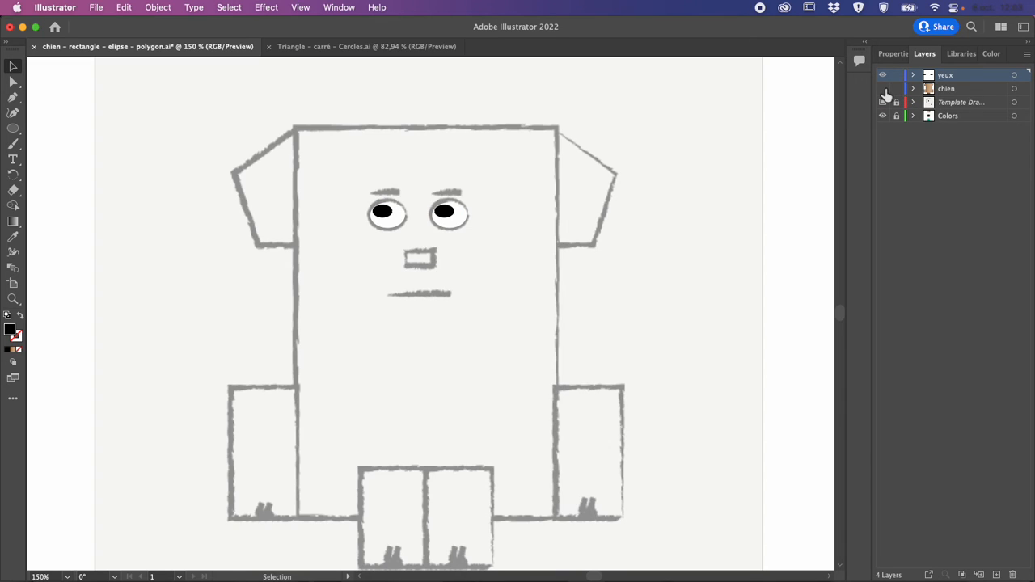
# Step: Draw a black rectangle over the sketched nose and a horizontal line about 50 px long over the sketched mouth
pyautogui.click(883, 89)
pyautogui.click(883, 89)
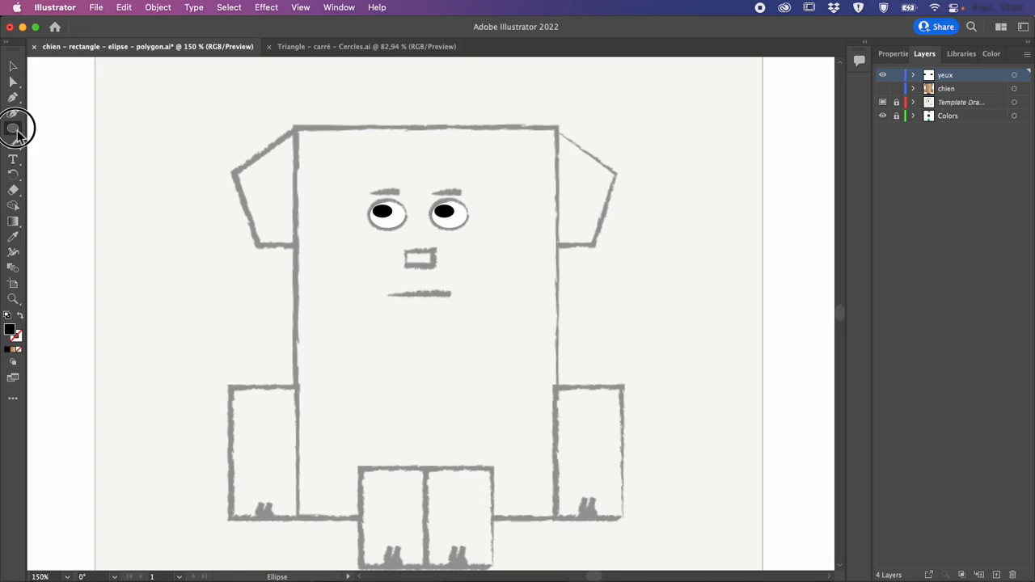
pyautogui.moveTo(13, 128); pyautogui.dragTo(65, 127)
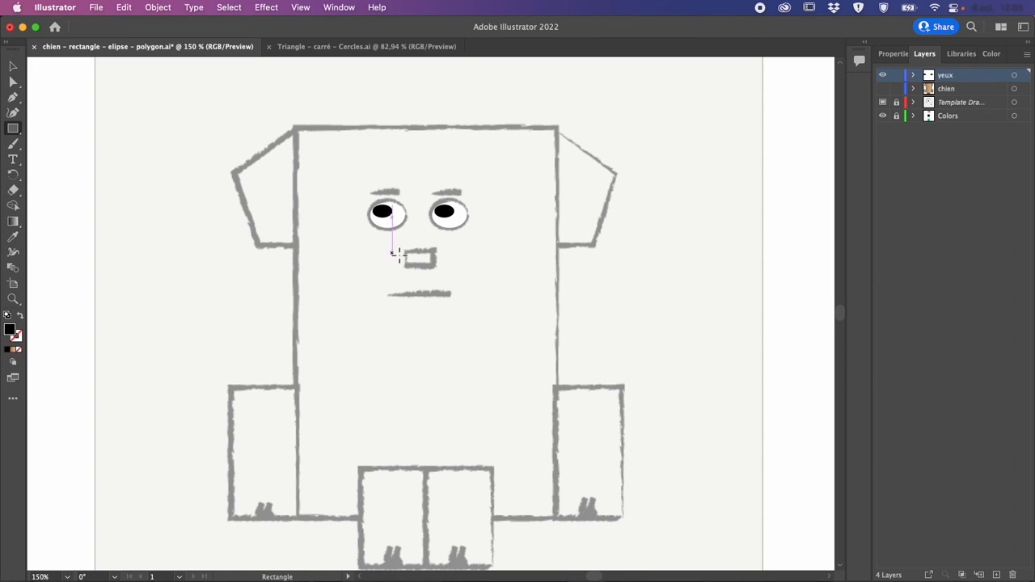
pyautogui.moveTo(406, 251); pyautogui.dragTo(438, 269)
pyautogui.moveTo(13, 128); pyautogui.dragTo(78, 194)
pyautogui.moveTo(392, 295); pyautogui.dragTo(450, 296)
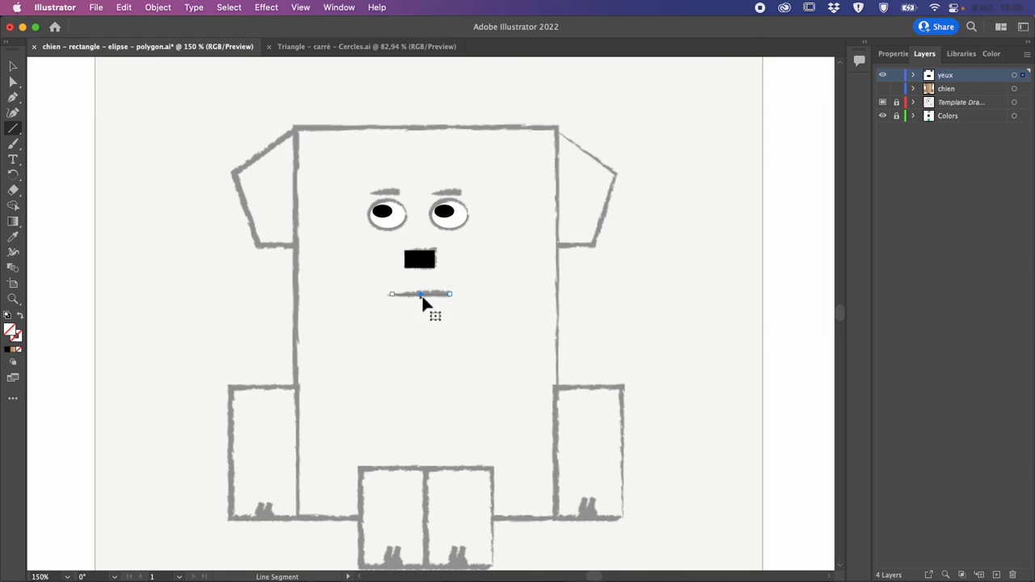
# Step: Give the mouth line a black fill and a black stroke with a weight of 6 pt
pyautogui.click(896, 55)
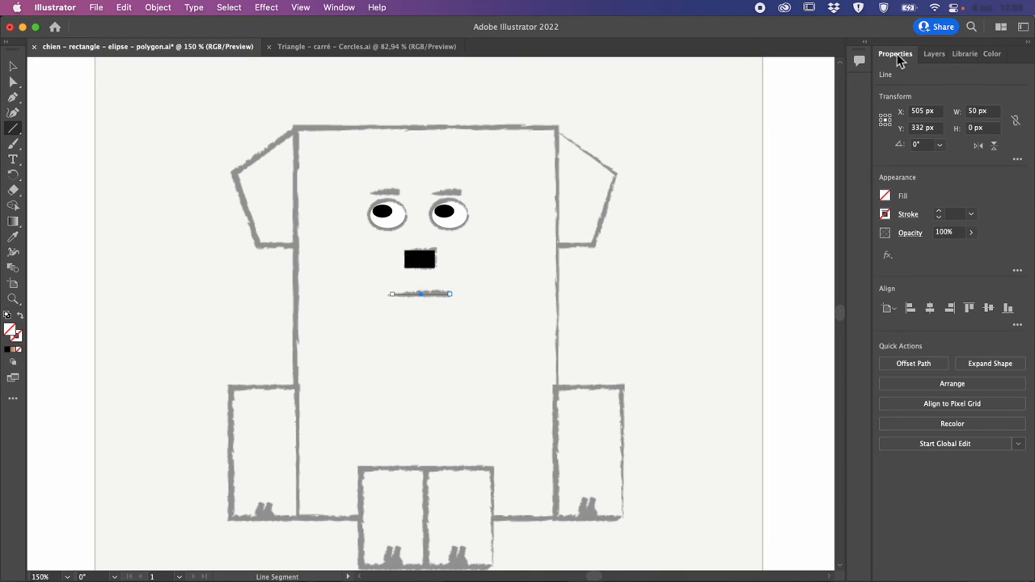
pyautogui.click(886, 197)
pyautogui.click(771, 242)
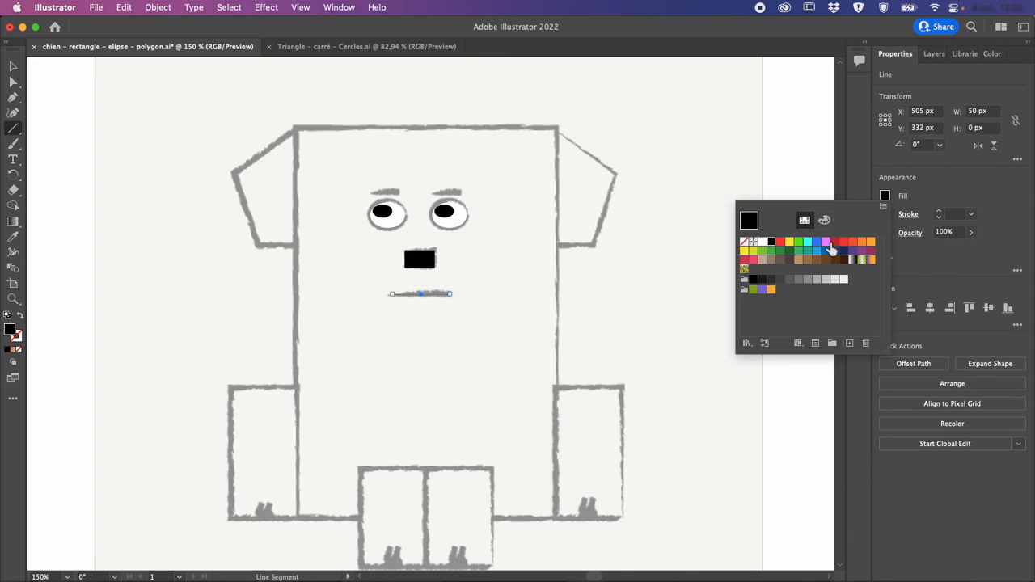
pyautogui.click(940, 212)
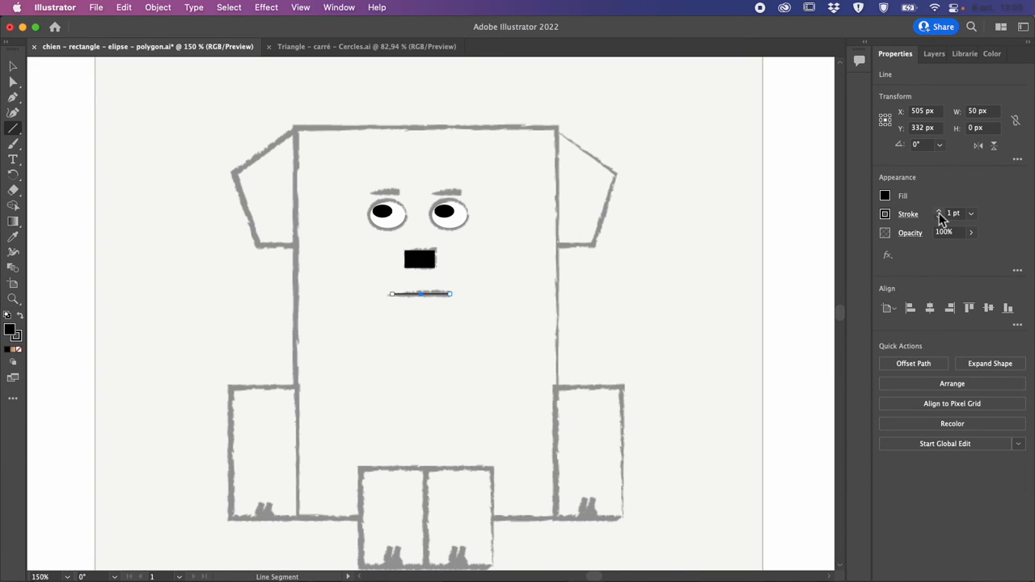
pyautogui.click(939, 212)
pyautogui.click(939, 213)
pyautogui.click(939, 212)
pyautogui.click(939, 213)
pyautogui.click(939, 212)
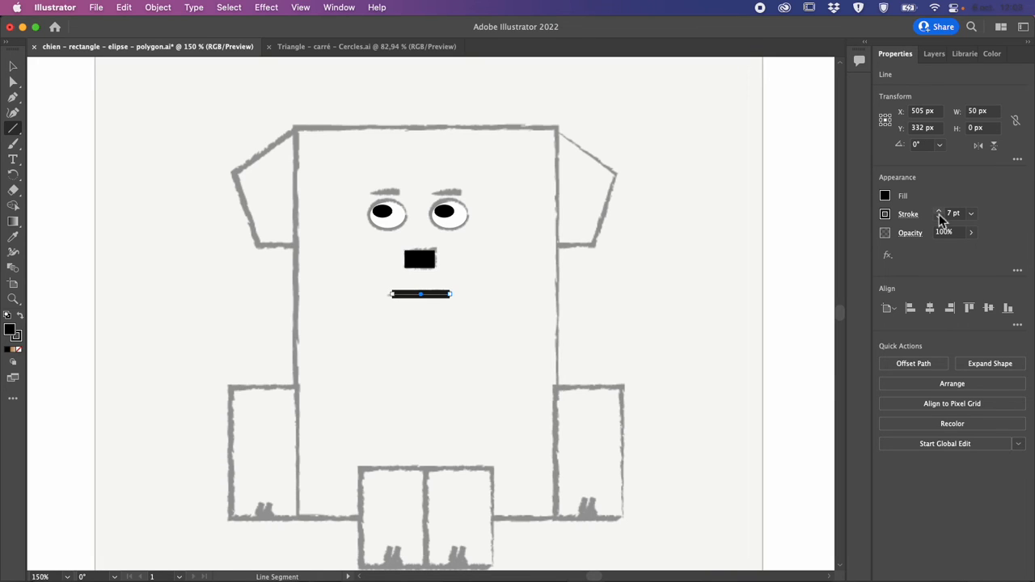
pyautogui.click(939, 212)
pyautogui.click(939, 213)
pyautogui.click(939, 213)
pyautogui.click(939, 218)
pyautogui.click(940, 217)
pyautogui.click(939, 218)
pyautogui.click(939, 217)
# Step: Draw short 6 pt line segments over both sketched eyebrows and over the claws of the dog's left outer and left middle paws
pyautogui.moveTo(374, 192); pyautogui.dragTo(436, 194)
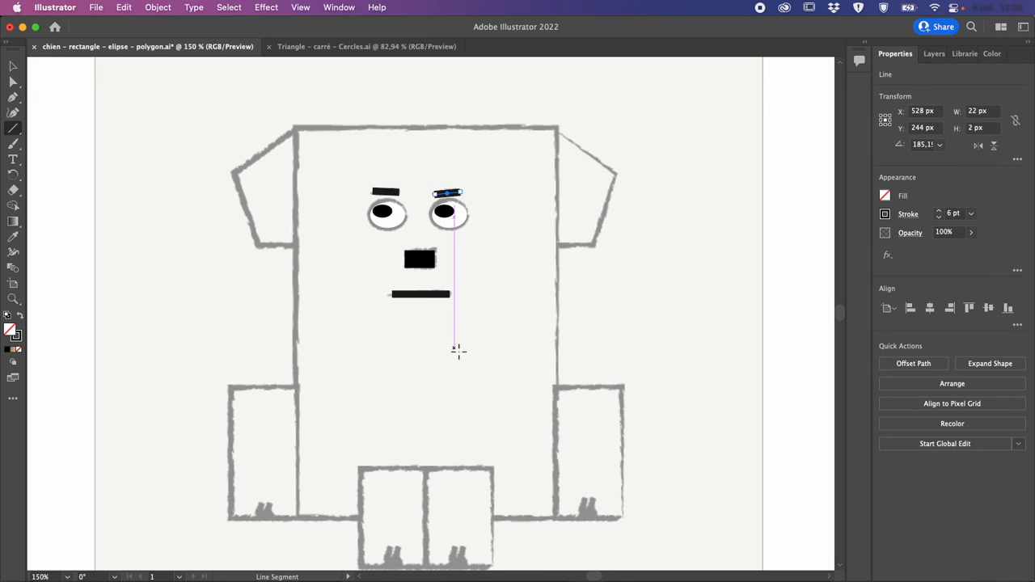
pyautogui.scroll(-5, 457, 350)
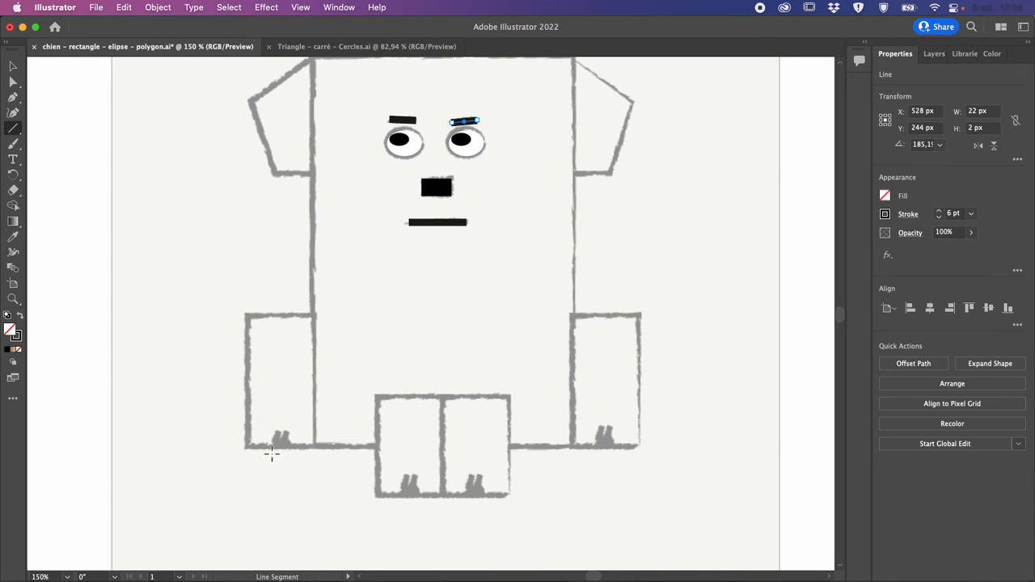
pyautogui.moveTo(281, 437)
pyautogui.mouseDown()
pyautogui.moveTo(280, 451)
pyautogui.moveTo(285, 437)
pyautogui.moveTo(288, 447)
pyautogui.mouseUp()
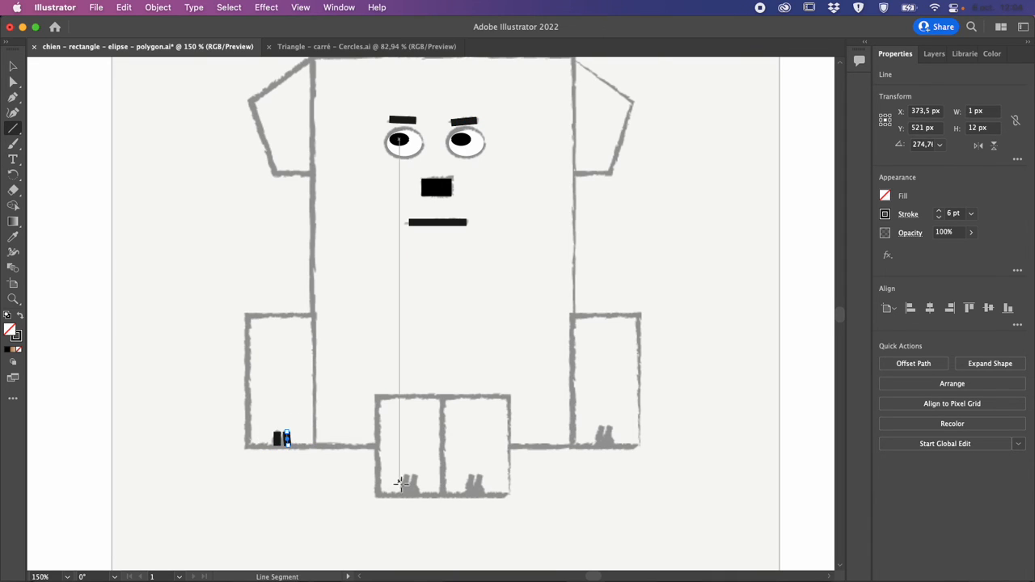
pyautogui.moveTo(404, 474)
pyautogui.mouseDown()
pyautogui.moveTo(405, 496)
pyautogui.moveTo(416, 482)
pyautogui.moveTo(416, 496)
pyautogui.mouseUp()
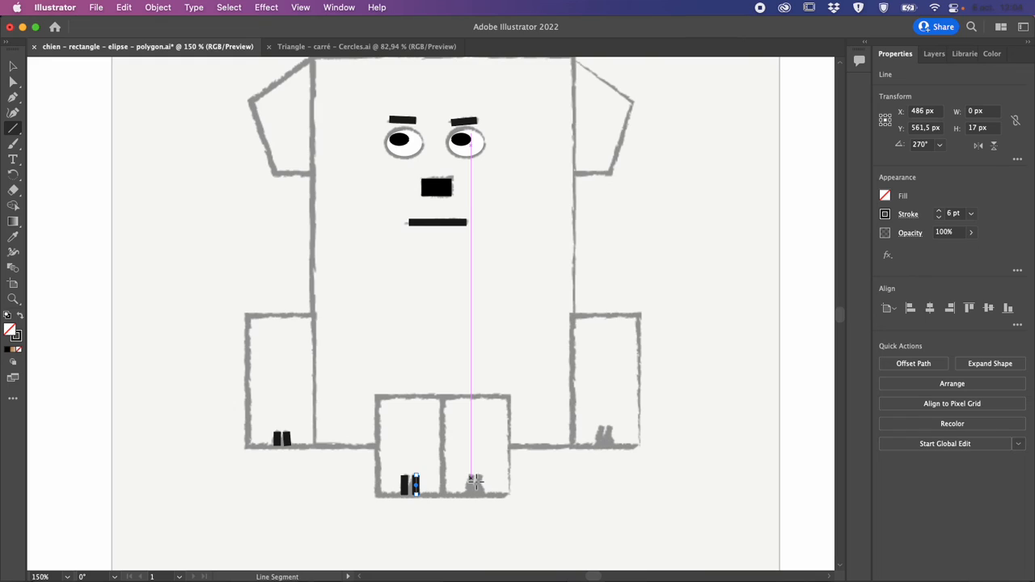
# Step: Duplicate the left middle paw's pair of claw lines onto the right middle paw and the right outer paw
pyautogui.moveTo(474, 475); pyautogui.dragTo(473, 496)
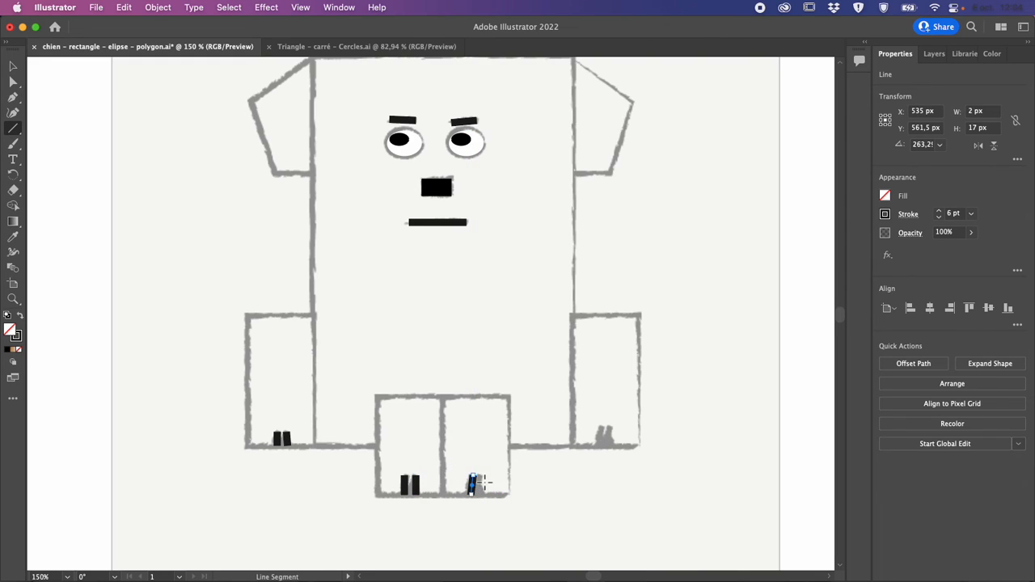
pyautogui.hotkey('ctrl', 'z')
pyautogui.press('v')
pyautogui.moveTo(396, 477)
pyautogui.mouseDown()
pyautogui.moveTo(430, 499)
pyautogui.moveTo(405, 485)
pyautogui.mouseUp()
pyautogui.click(405, 485)
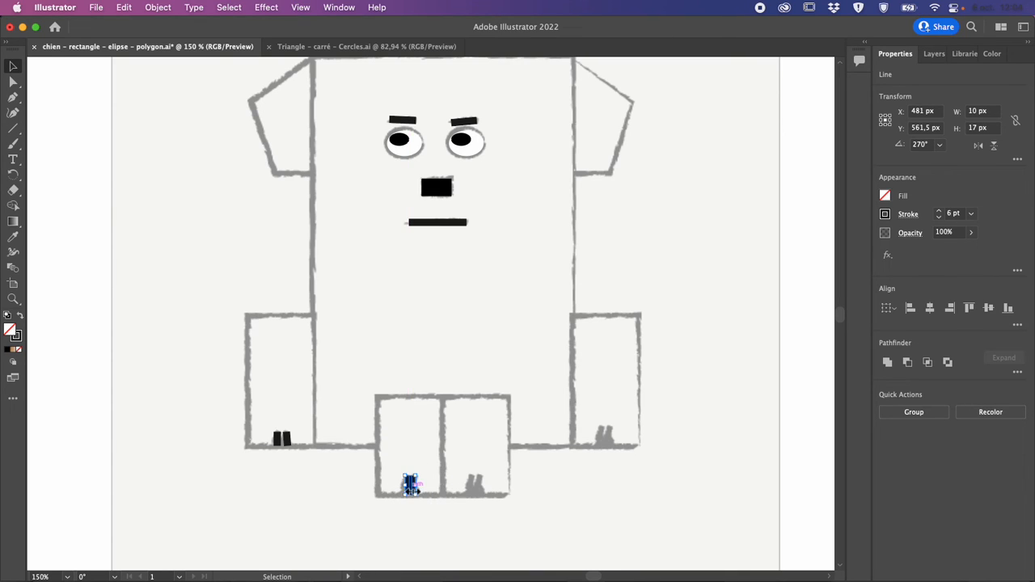
pyautogui.keyDown('shift'); pyautogui.click(405, 486); pyautogui.keyUp('shift')
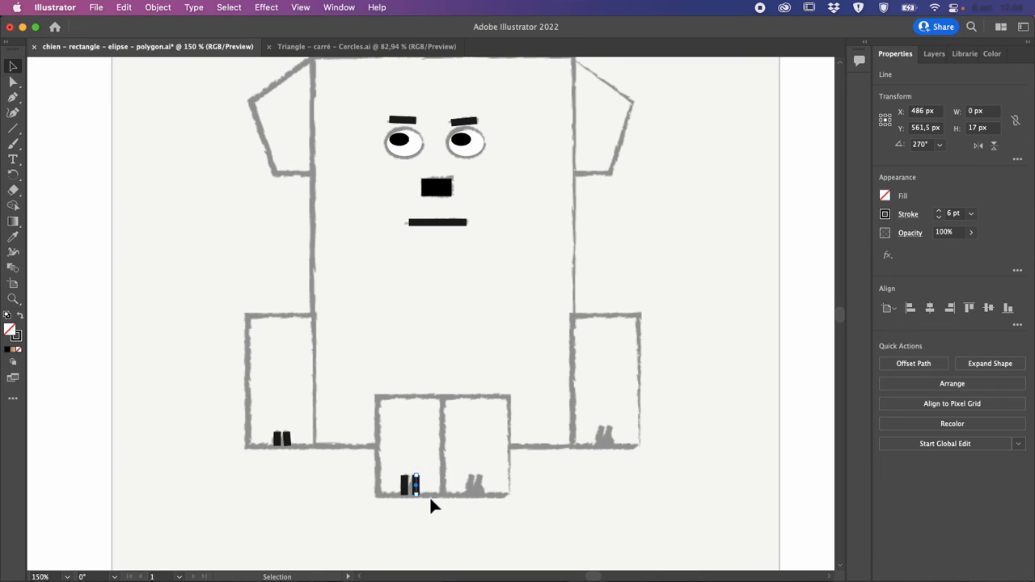
pyautogui.keyDown('shift'); pyautogui.click(403, 484); pyautogui.keyUp('shift')
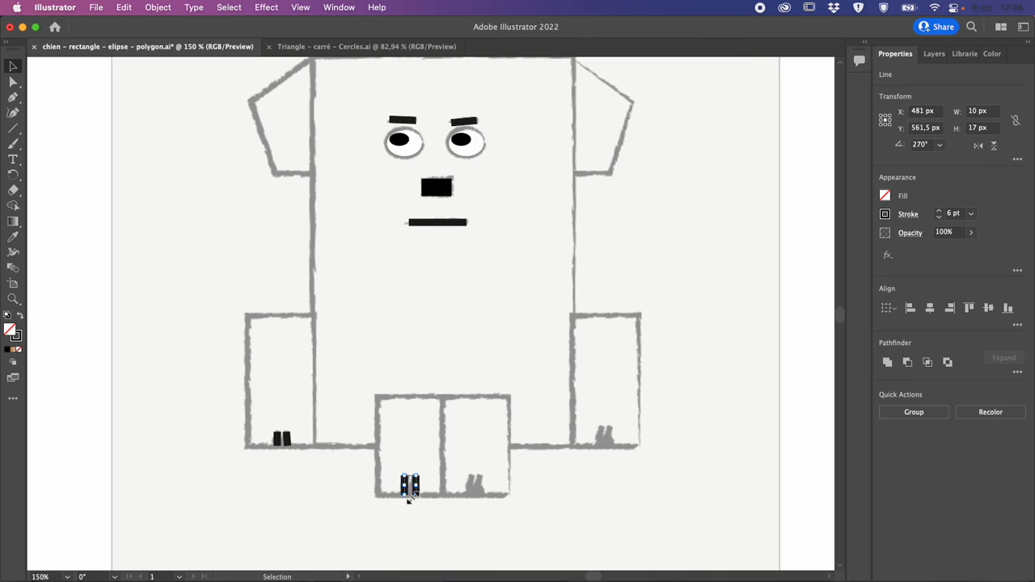
pyautogui.moveTo(410, 494); pyautogui.dragTo(470, 496)
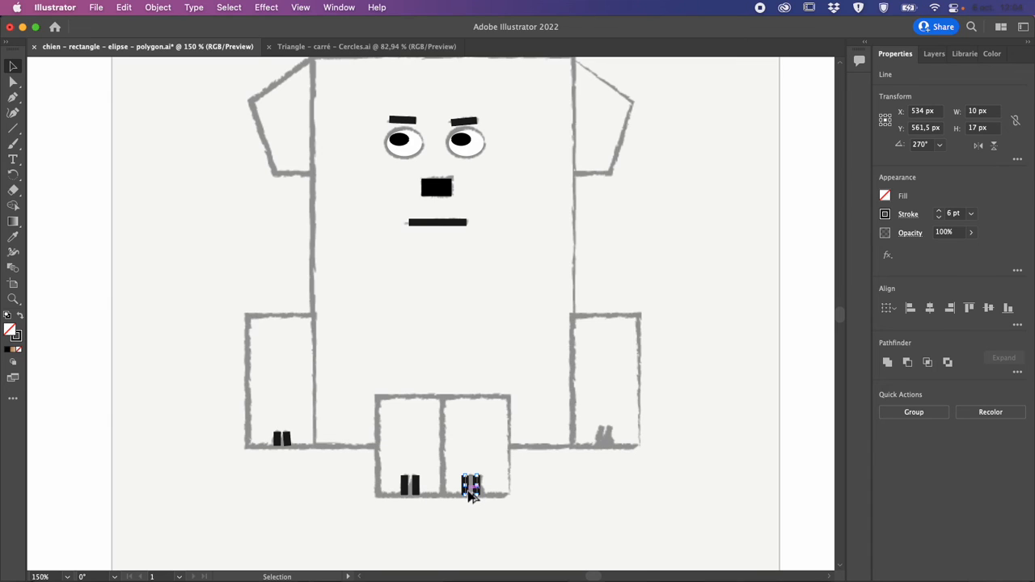
pyautogui.moveTo(471, 495); pyautogui.dragTo(601, 440)
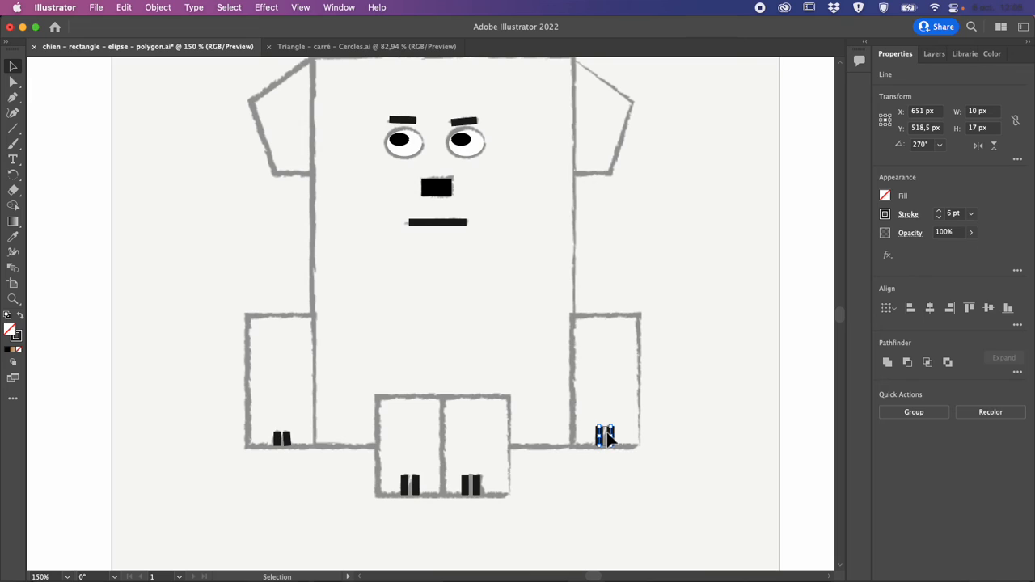
# Step: Try to replace the left outer paw's claw lines with a copy of the right outer paw's pair
pyautogui.moveTo(611, 436); pyautogui.dragTo(293, 441)
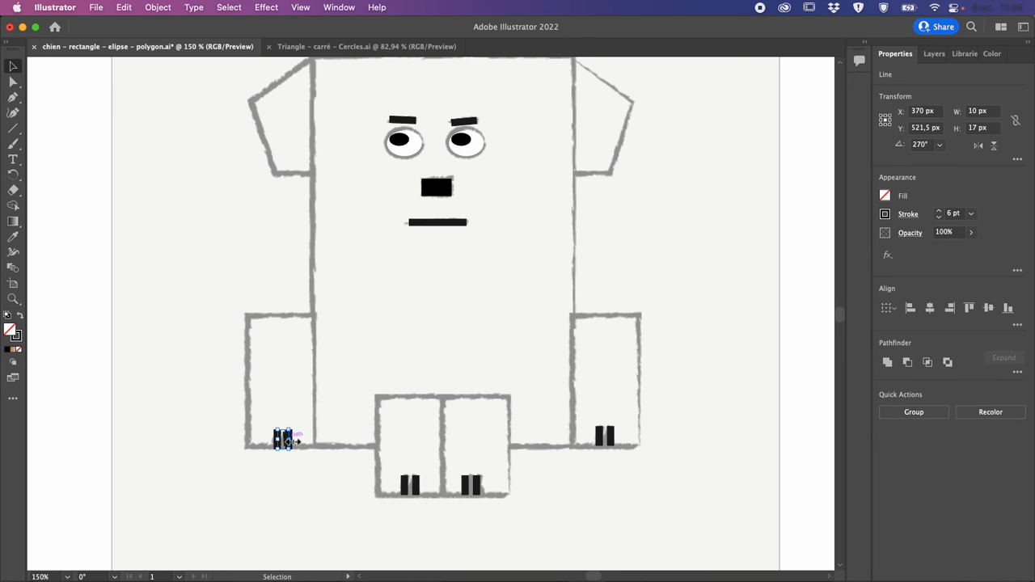
pyautogui.press('super+z')
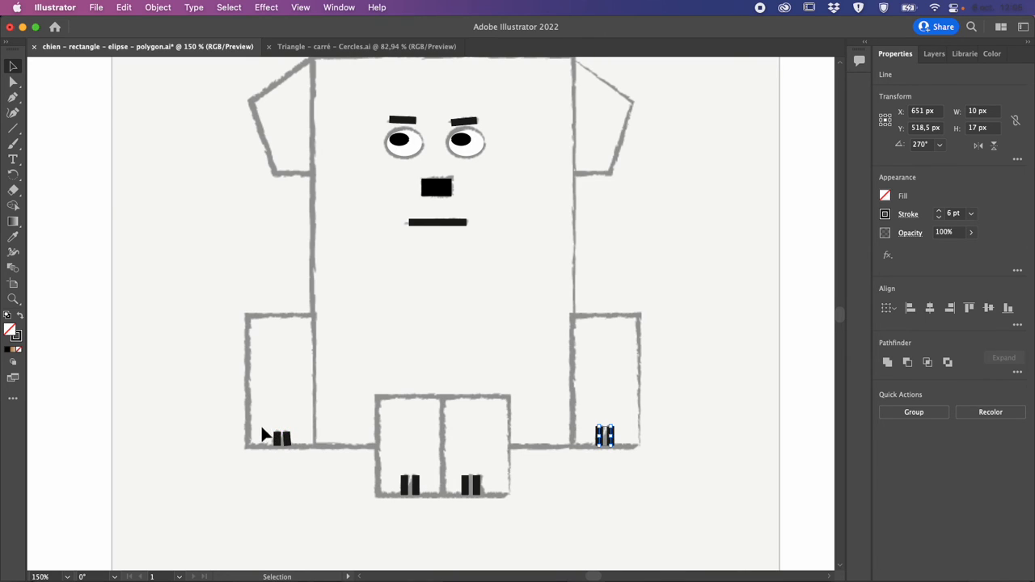
pyautogui.moveTo(269, 423); pyautogui.dragTo(298, 449)
pyautogui.press('Delete')
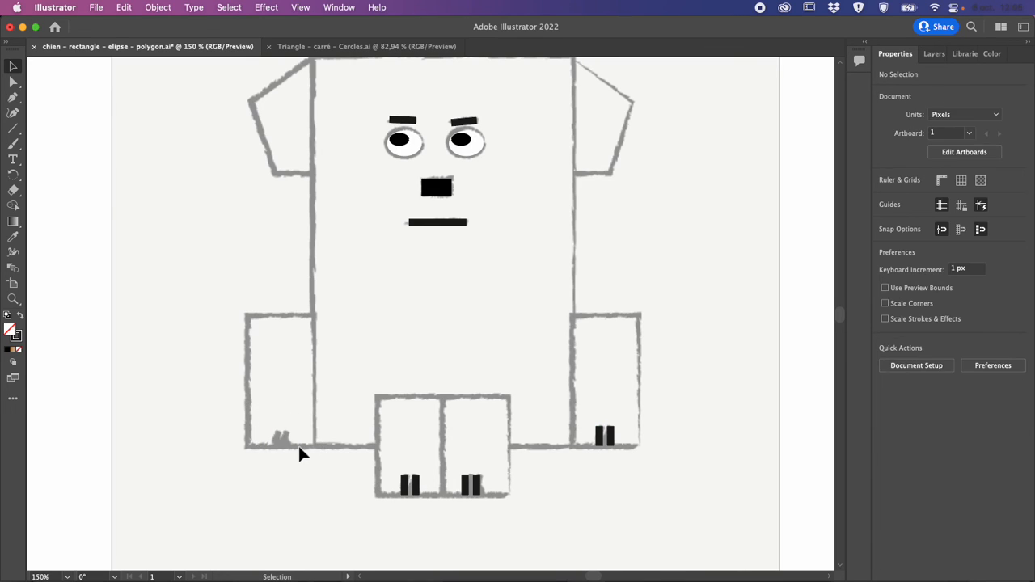
pyautogui.moveTo(586, 420); pyautogui.dragTo(625, 458)
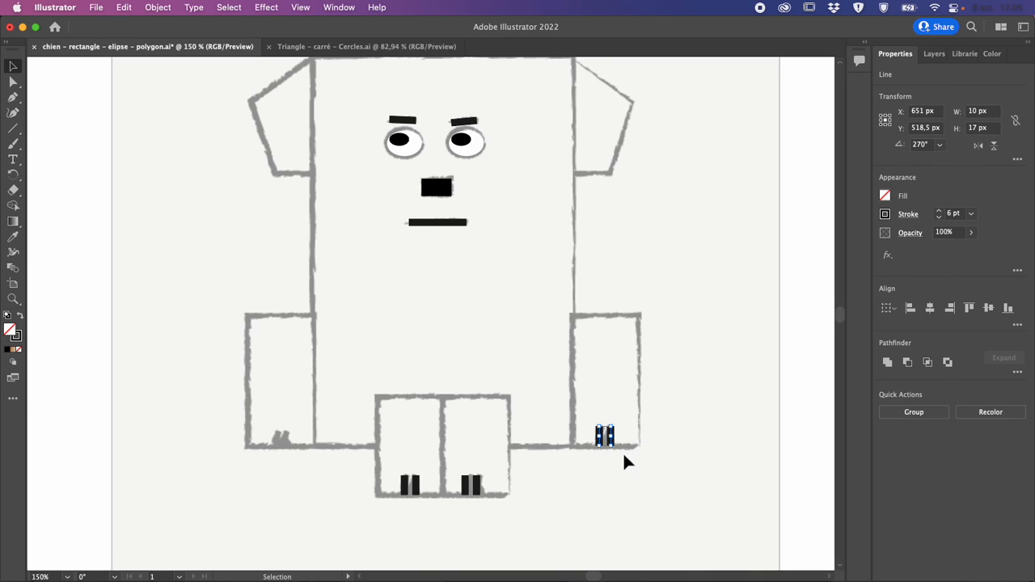
pyautogui.press('a')
pyautogui.press('v')
pyautogui.moveTo(604, 430); pyautogui.dragTo(559, 439)
pyautogui.click(608, 437)
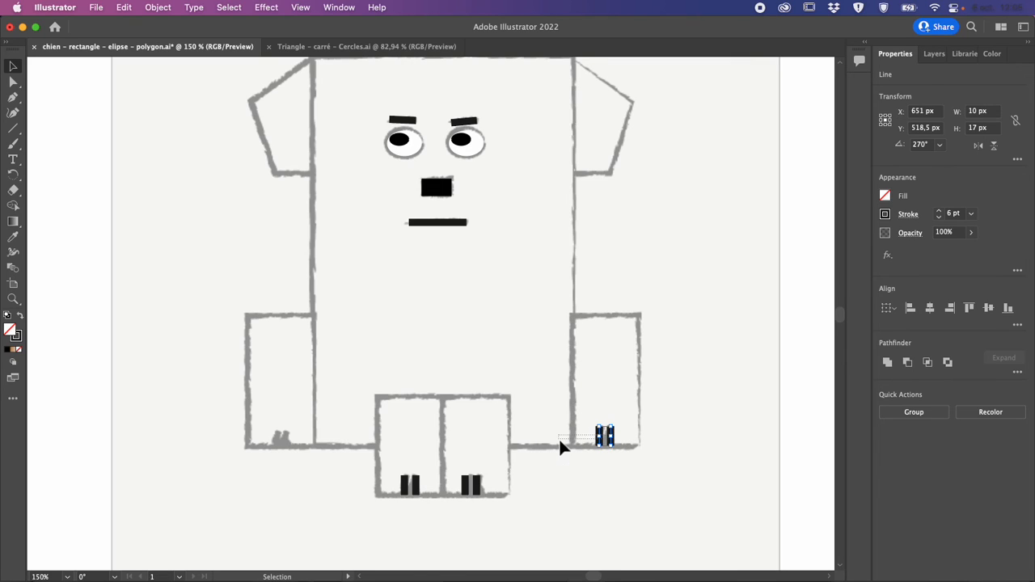
pyautogui.press('super+z')
pyautogui.click(622, 466)
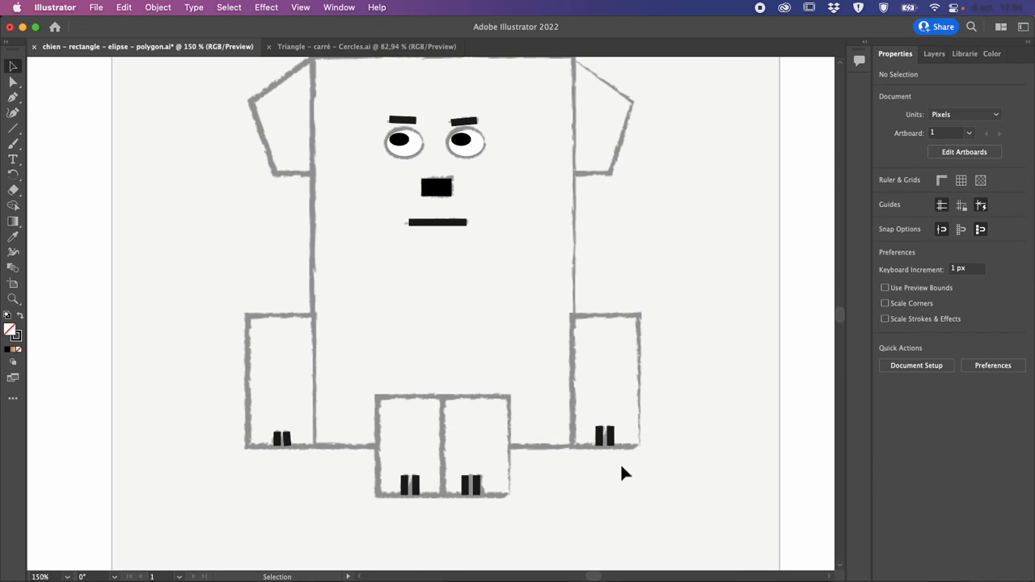
# Step: Delete the claw lines on the left outer paw and group the pair on the right outer paw
pyautogui.moveTo(266, 424); pyautogui.dragTo(311, 456)
pyautogui.press('Delete')
pyautogui.moveTo(593, 420); pyautogui.dragTo(626, 464)
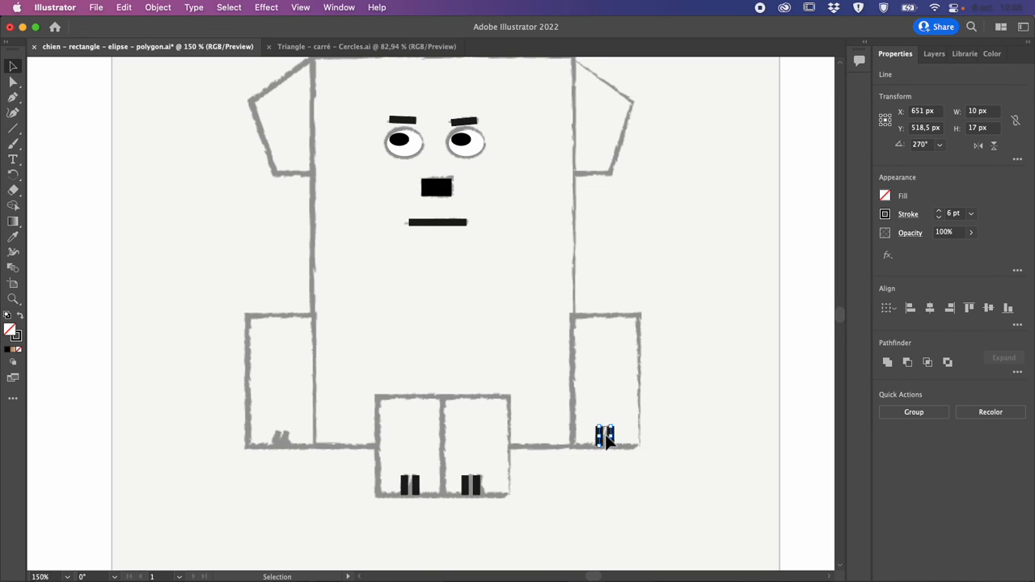
pyautogui.press('super+g')
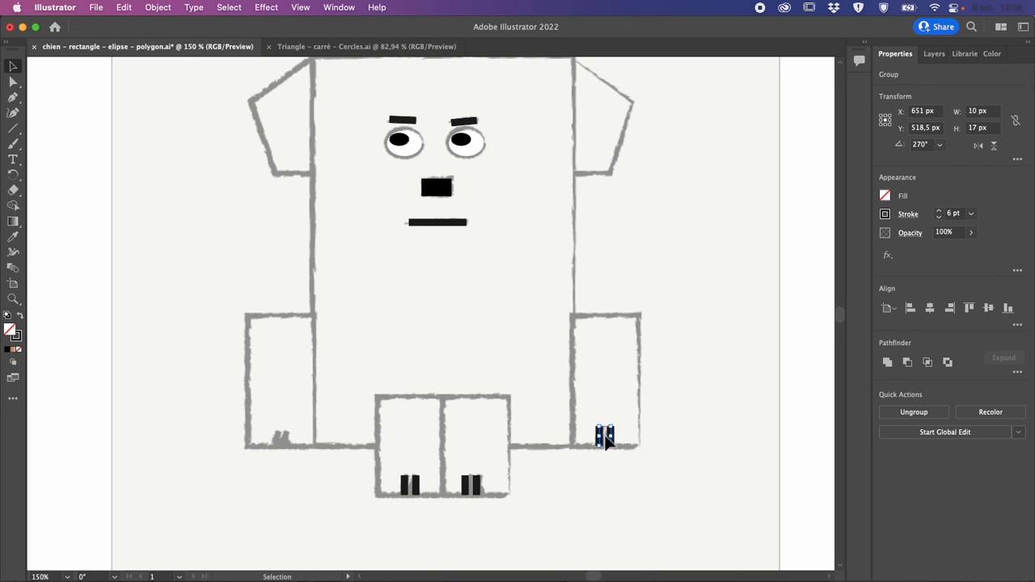
# Step: Duplicate the grouped claws from the right outer paw onto the sketched claws of the left outer paw
pyautogui.moveTo(603, 437); pyautogui.dragTo(584, 442)
pyautogui.click(605, 437)
pyautogui.press('super+equal')
pyautogui.click(431, 324)
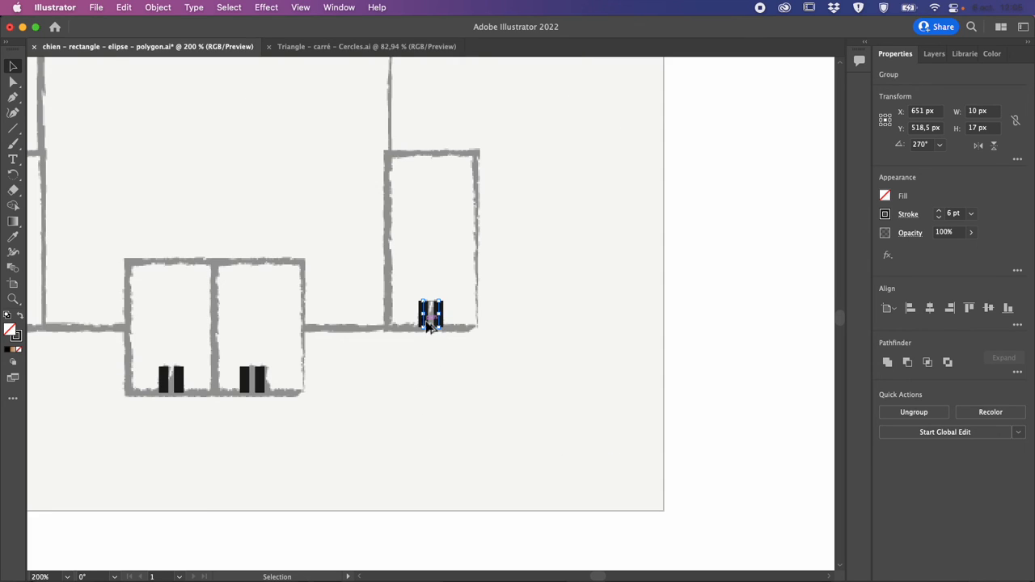
pyautogui.moveTo(431, 324); pyautogui.dragTo(143, 319)
pyautogui.hscroll(-5, 143, 317)
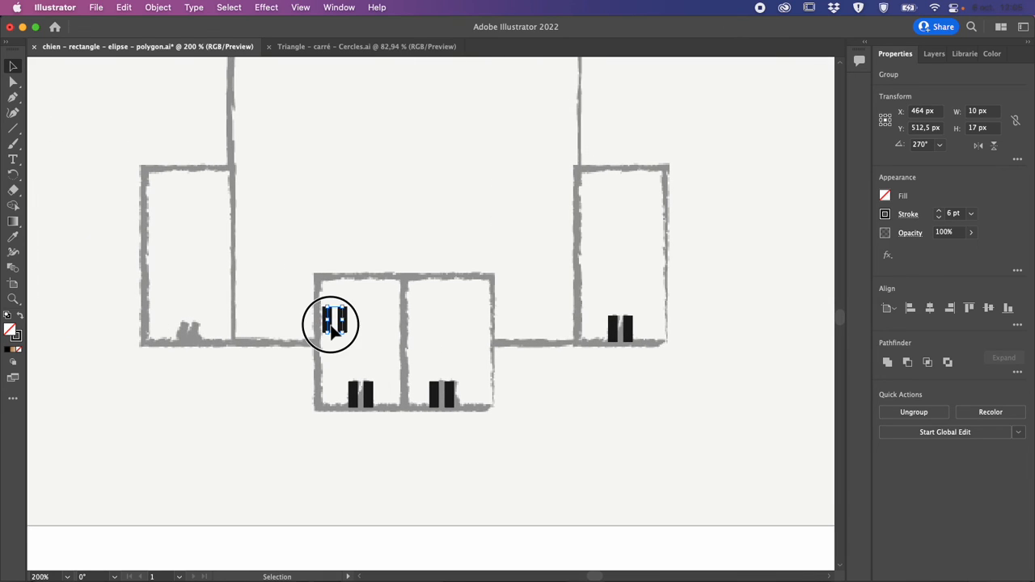
pyautogui.moveTo(331, 318); pyautogui.dragTo(199, 344)
# Step: Show the chien layer beneath the facial features and claws, and clear the selection
pyautogui.press('super+minus')
pyautogui.press('super+minus')
pyautogui.press('super+minus')
pyautogui.press('super+minus')
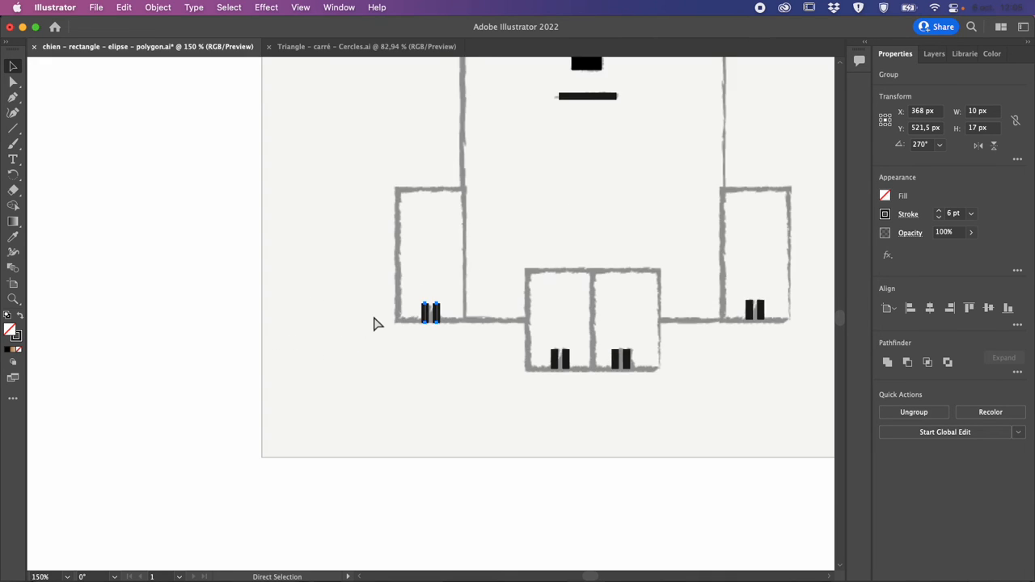
pyautogui.click(924, 54)
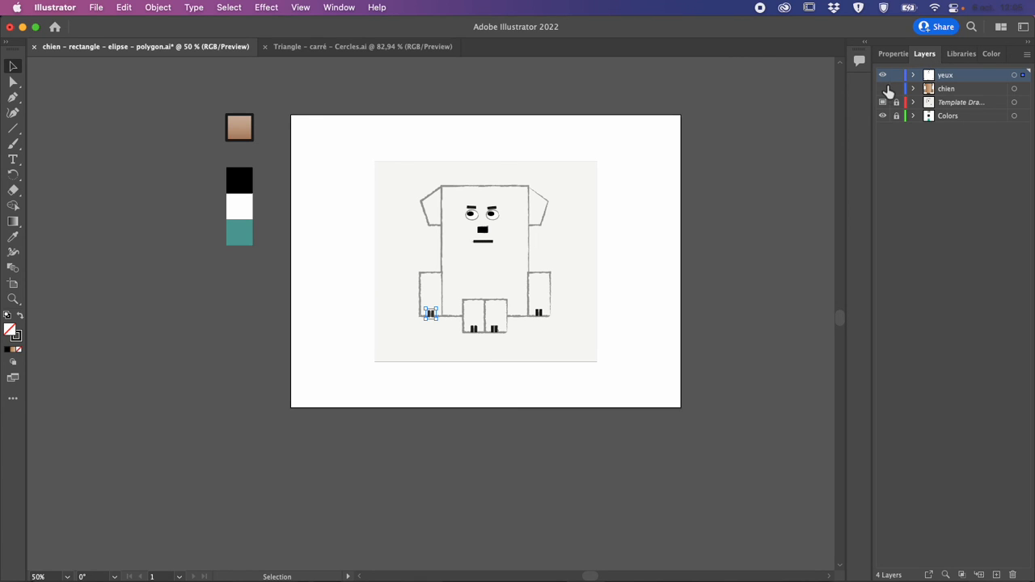
pyautogui.click(883, 88)
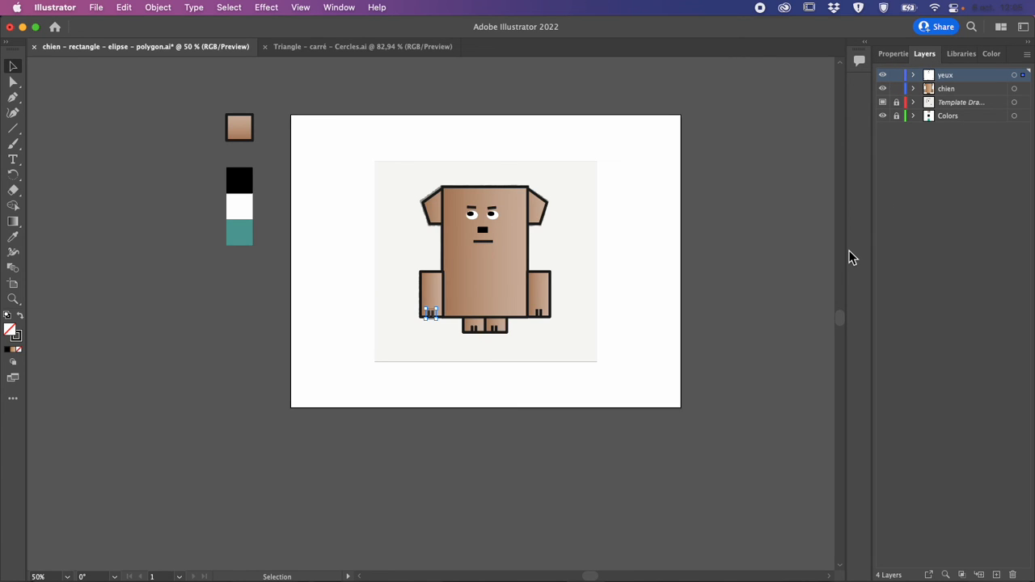
pyautogui.click(700, 317)
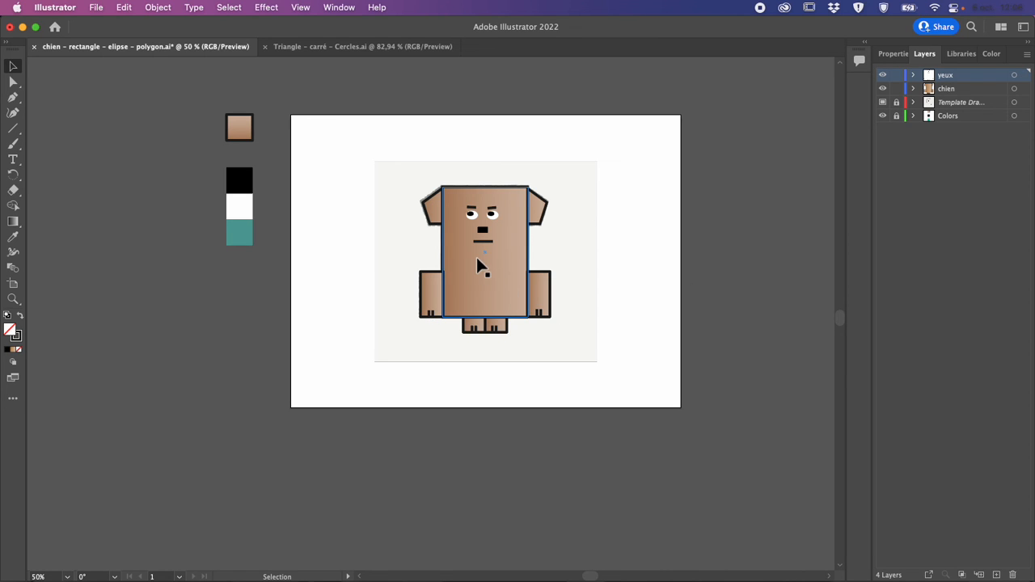
# Step: Try the teal swatch as the fill of both eye whites in the yeux layer and restore the white swatch
pyautogui.scroll(2, 476, 258)
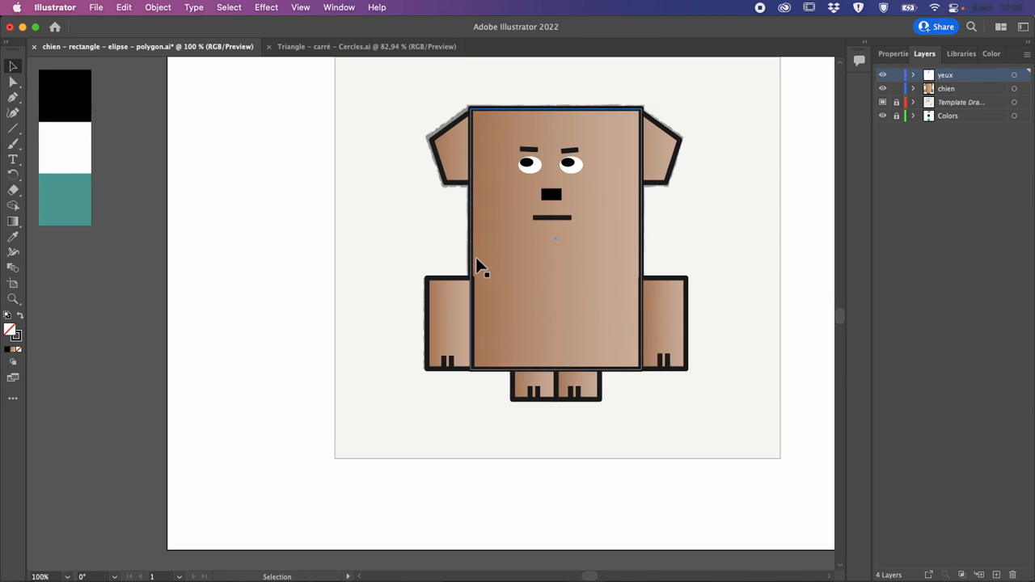
pyautogui.click(914, 74)
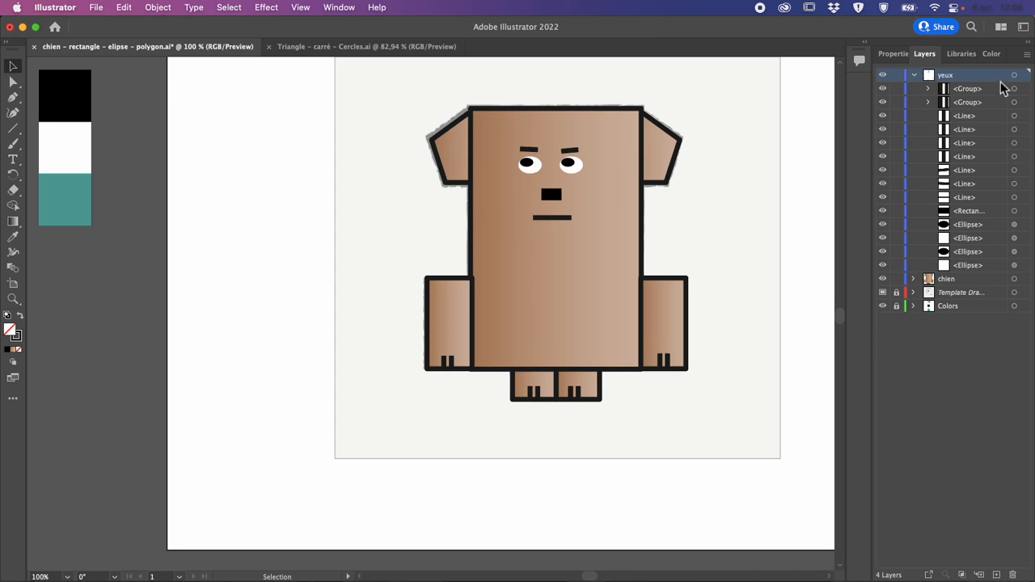
pyautogui.click(985, 239)
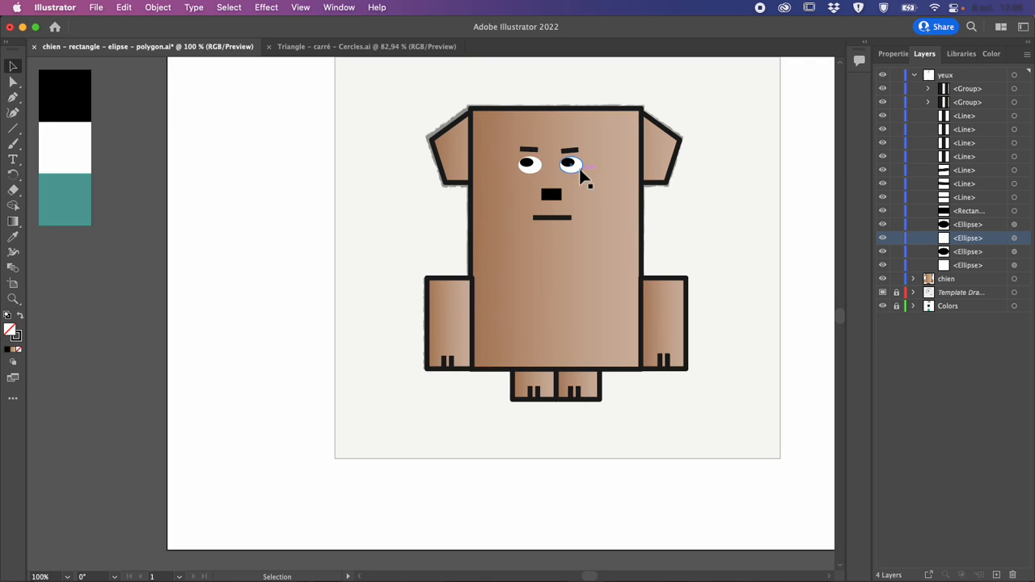
pyautogui.click(577, 173)
pyautogui.keyDown('shift'); pyautogui.click(539, 171); pyautogui.keyUp('shift')
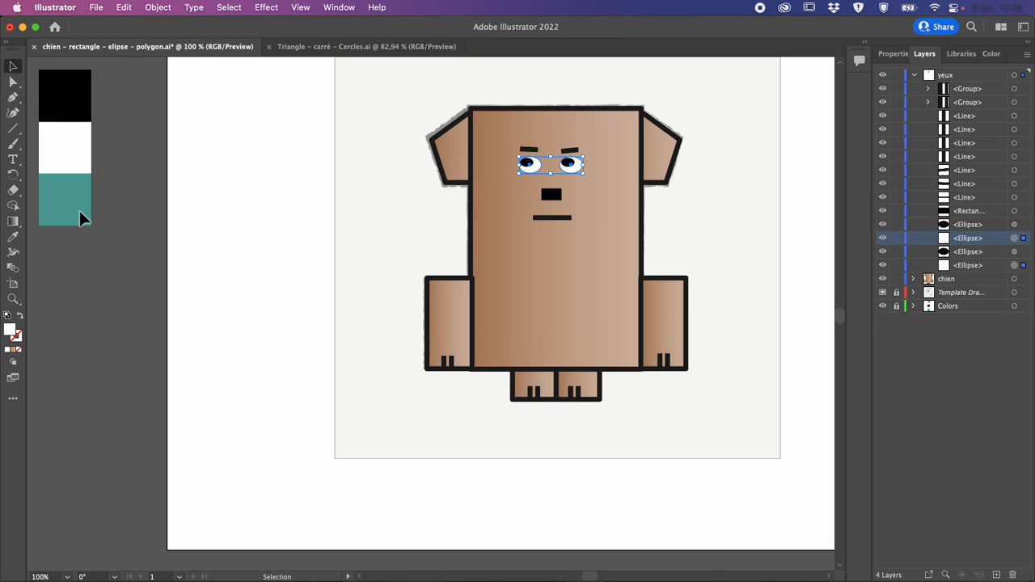
pyautogui.click(13, 237)
pyautogui.click(66, 203)
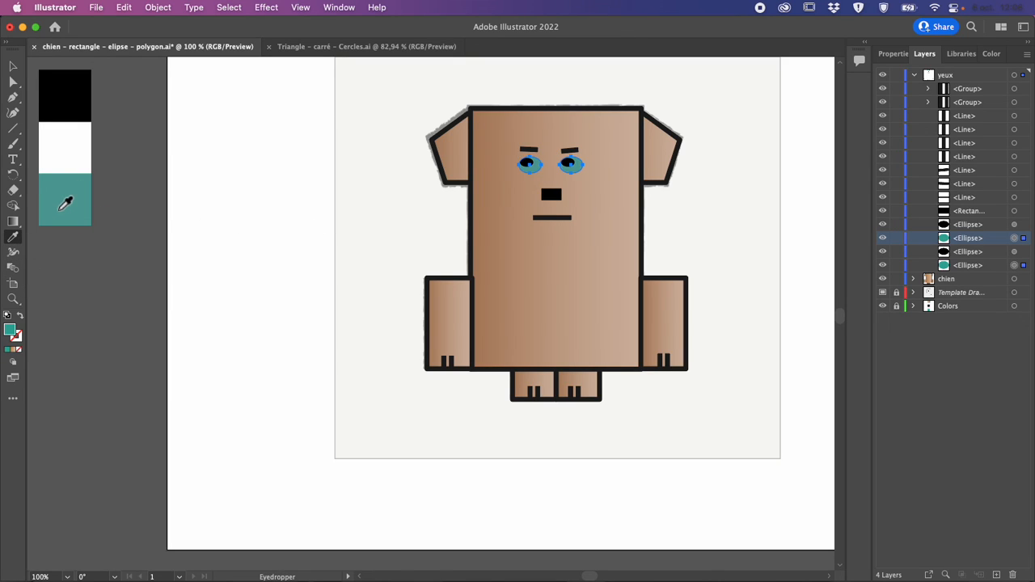
pyautogui.click(70, 162)
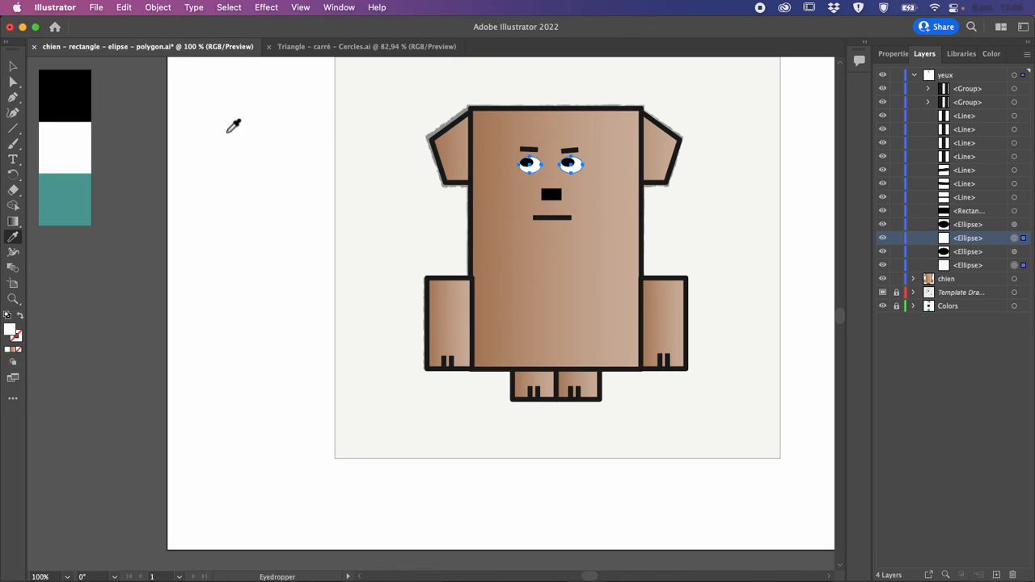
pyautogui.click(13, 66)
pyautogui.click(533, 203)
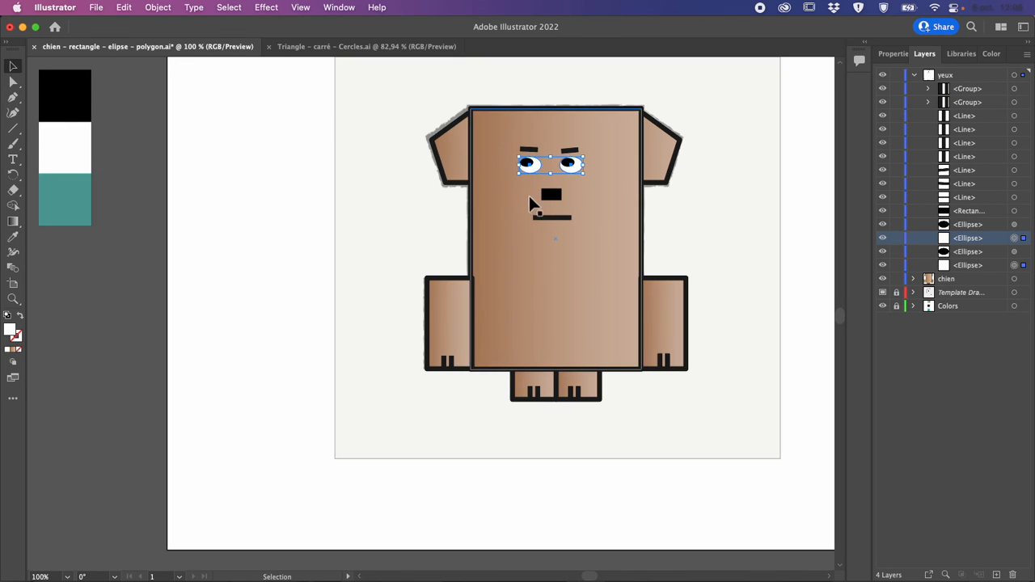
# Step: Try the teal swatch as the fill of both pupils, restore the black swatch and clear the selection
pyautogui.click(569, 162)
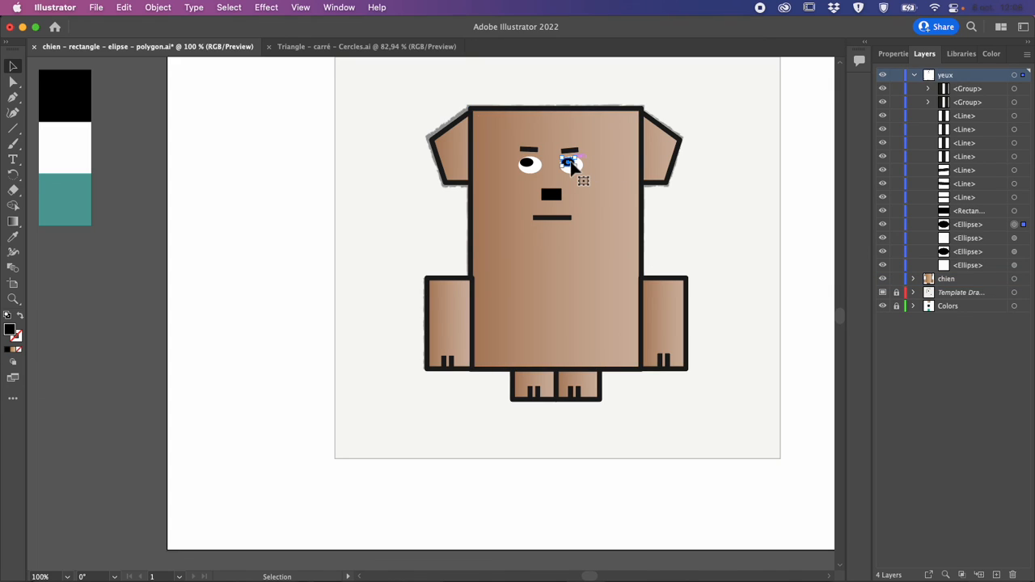
pyautogui.keyDown('shift'); pyautogui.click(528, 161); pyautogui.keyUp('shift')
pyautogui.click(13, 236)
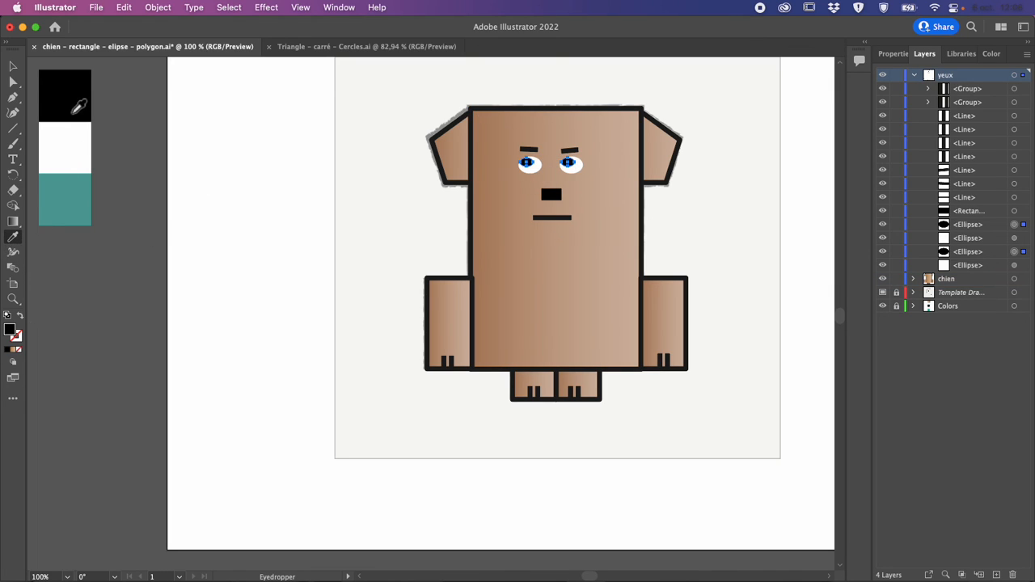
pyautogui.click(75, 192)
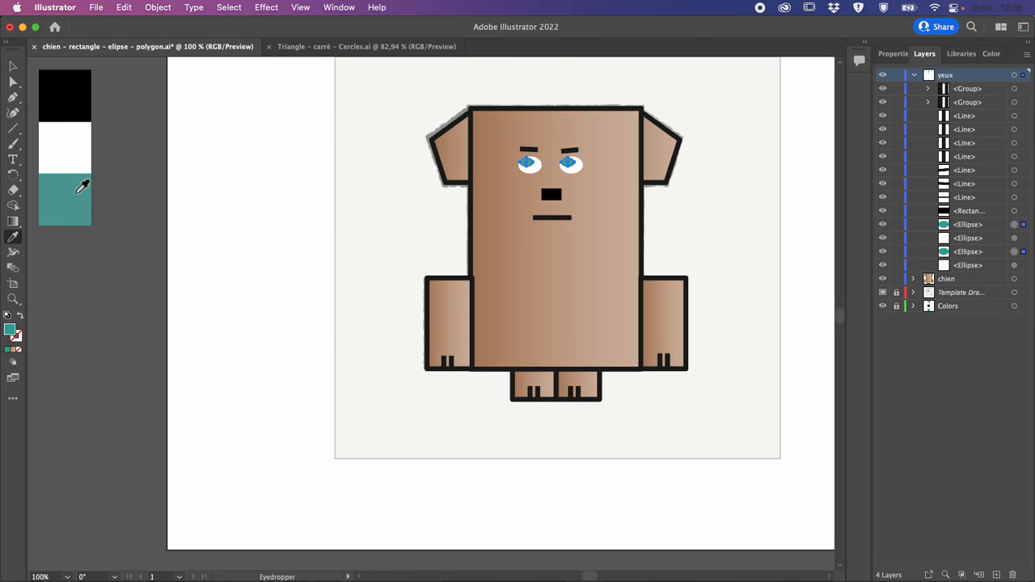
pyautogui.click(63, 113)
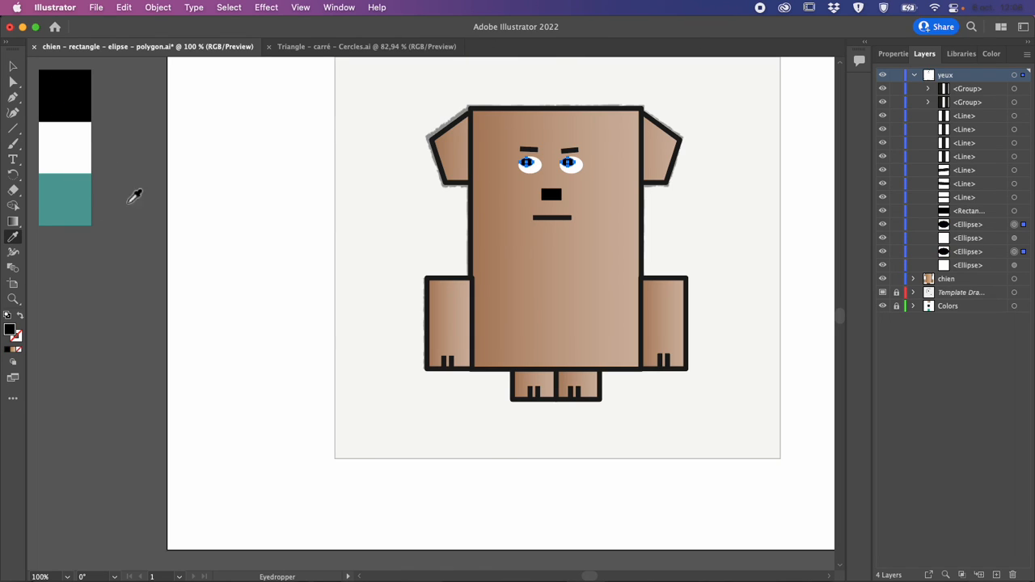
pyautogui.click(13, 68)
pyautogui.click(206, 212)
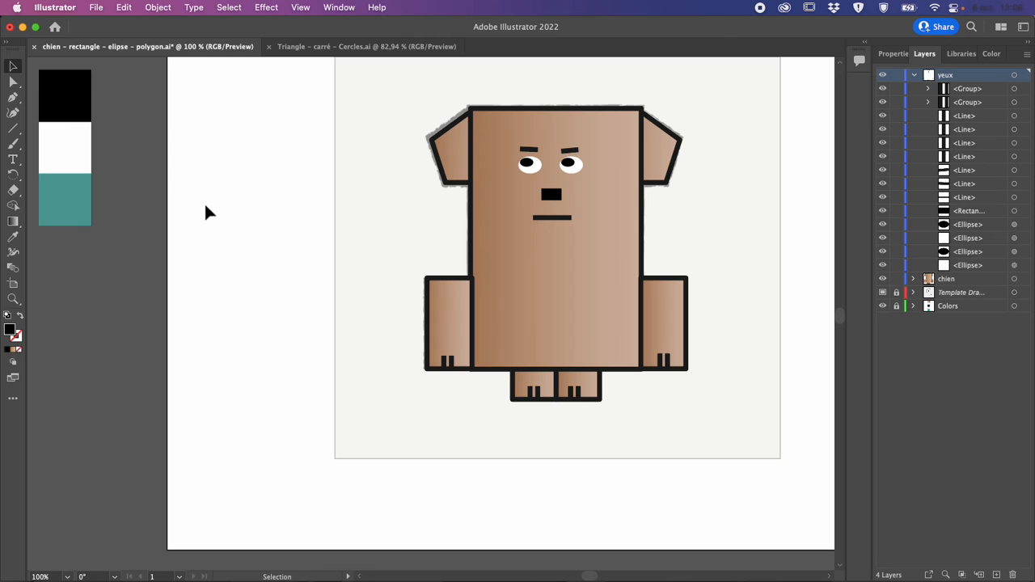
# Step: Apply the lens-shaped Width Profile 1 to the stroke of the dog's mouth line
pyautogui.press('super+minus')
pyautogui.press('super+minus')
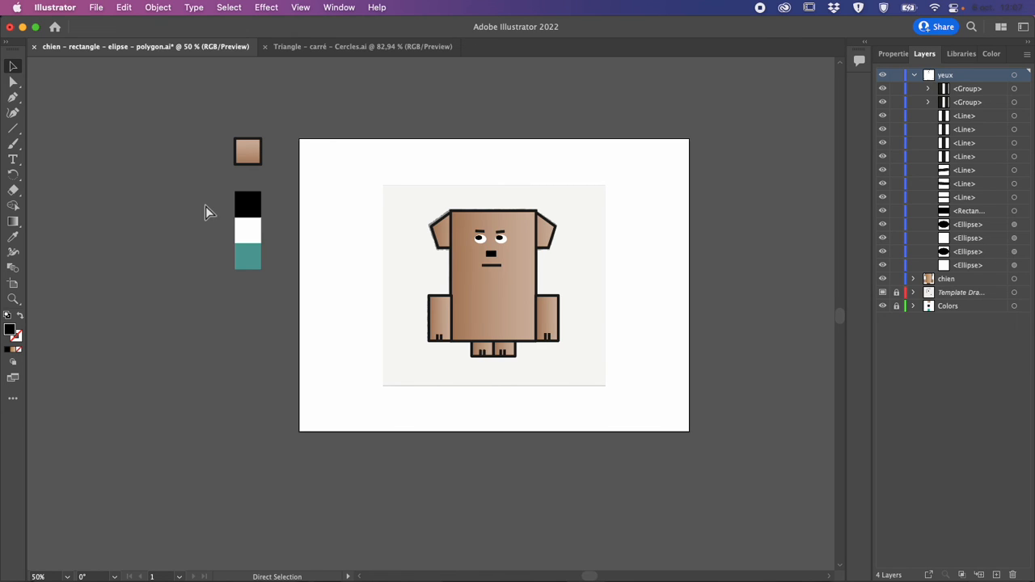
pyautogui.press('super+plus')
pyautogui.press('super+plus')
pyautogui.press('super+plus')
pyautogui.scroll(3, 631, 287)
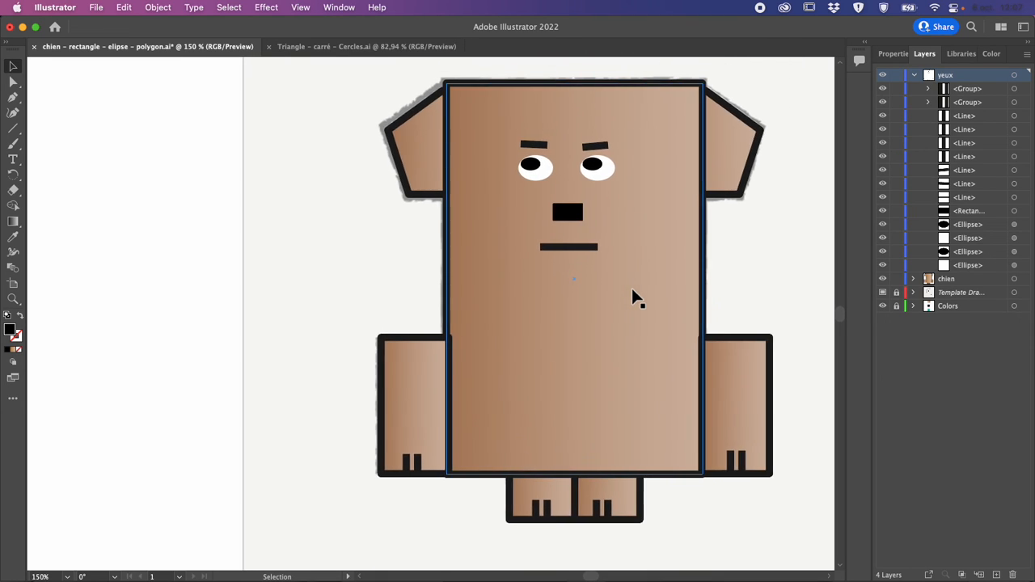
pyautogui.click(583, 246)
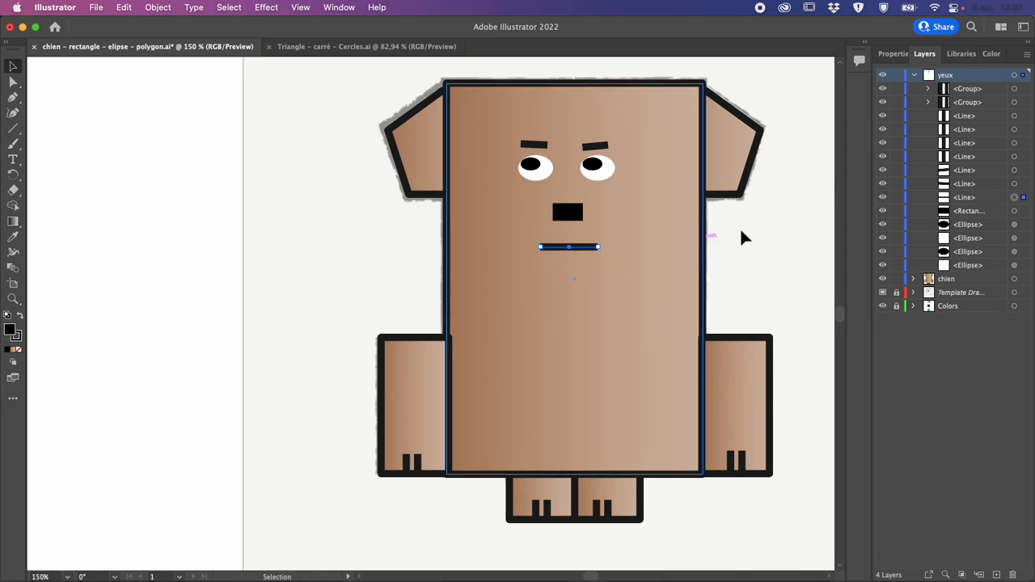
pyautogui.click(895, 54)
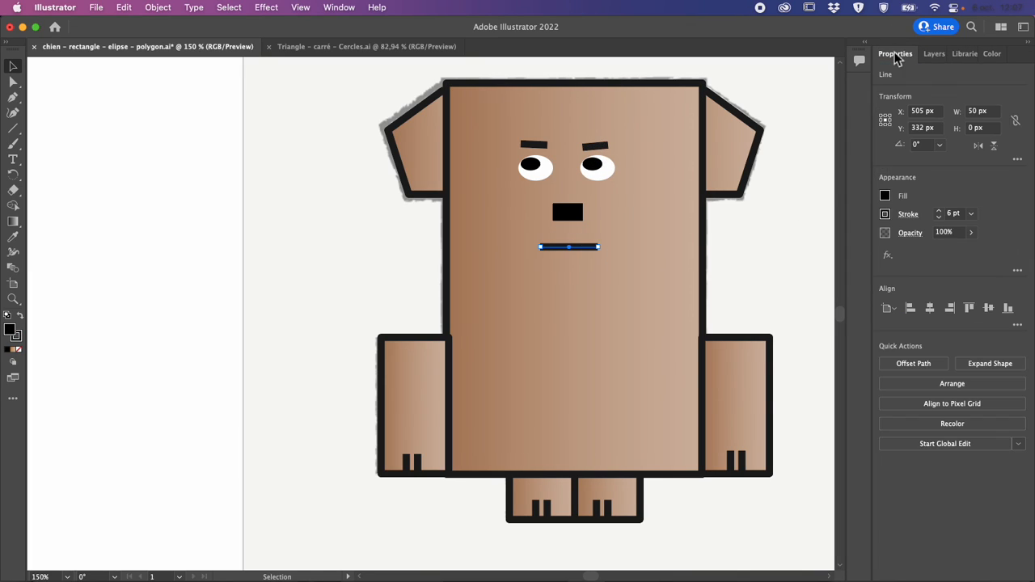
pyautogui.click(908, 214)
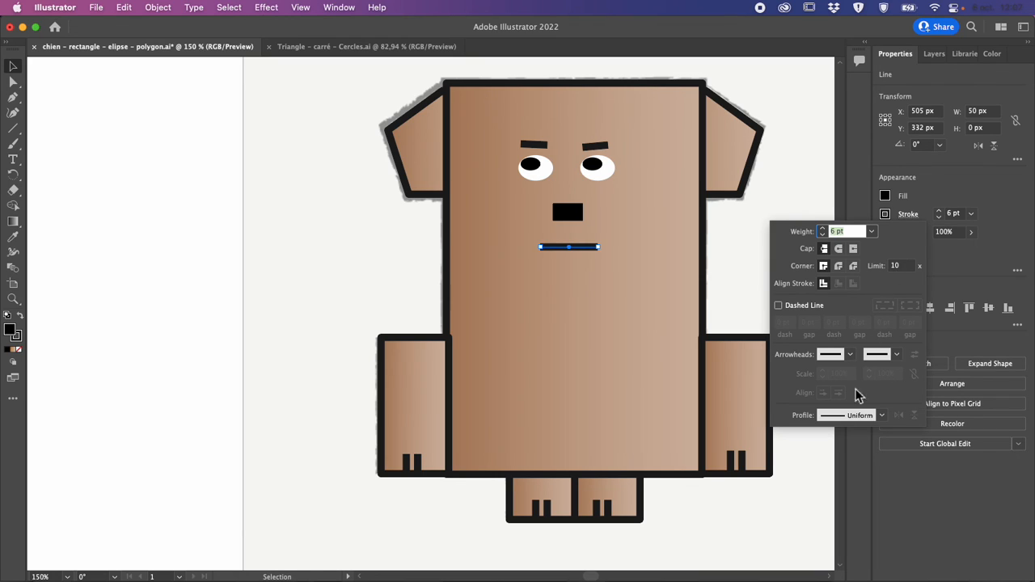
pyautogui.click(854, 417)
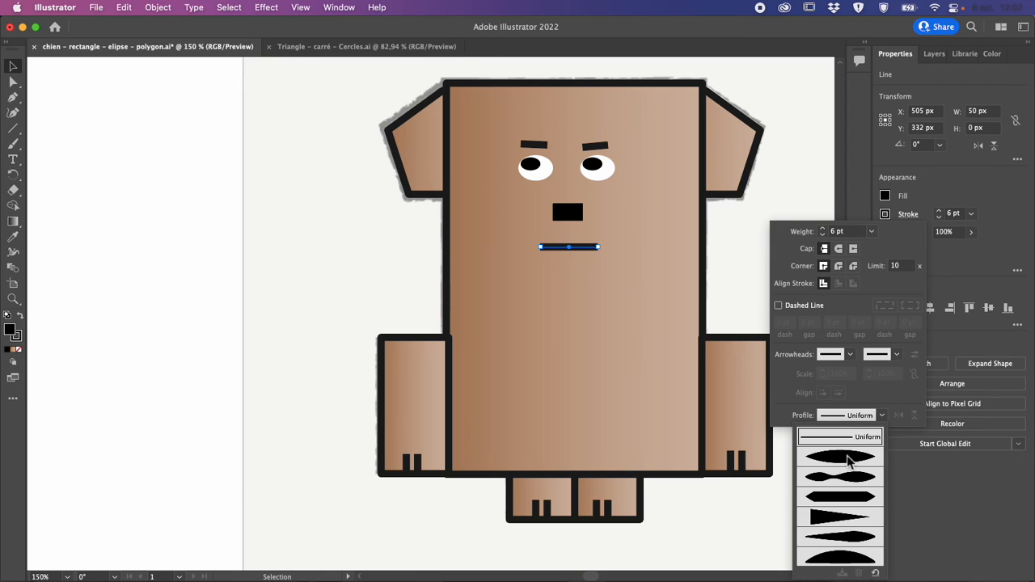
pyautogui.click(847, 458)
# Step: Try the double-bulge Width Profile 2 and the triangular tapering width profile on the mouth line
pyautogui.click(864, 417)
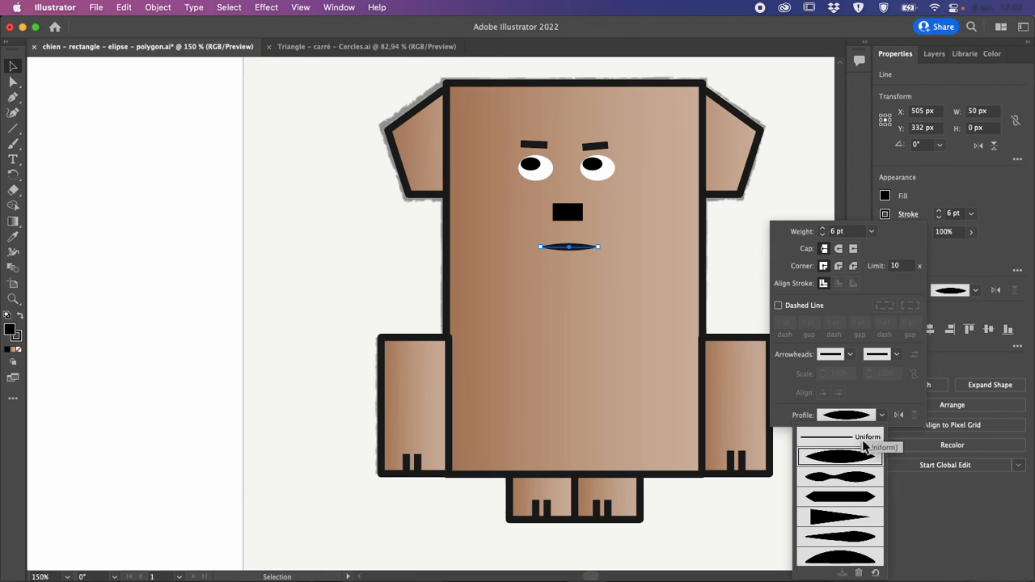
pyautogui.click(859, 480)
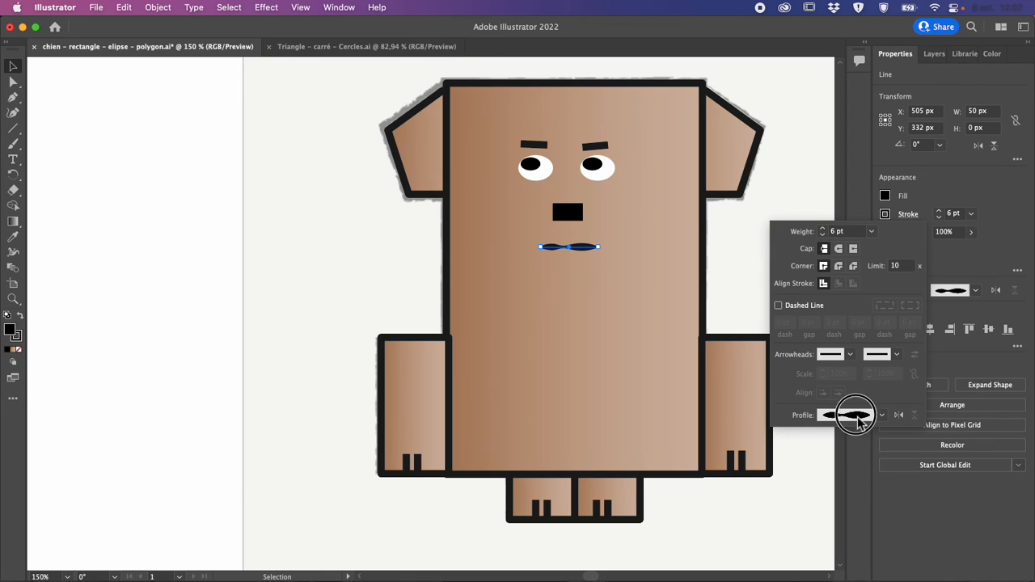
pyautogui.click(862, 417)
pyautogui.click(853, 515)
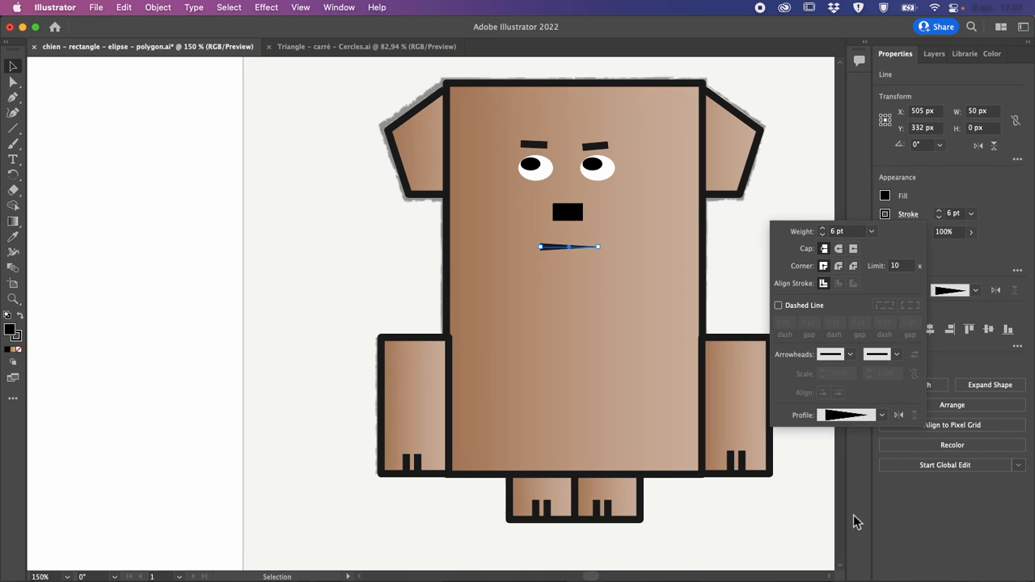
# Step: Give the mouth line the pointed width profile that swells near its right end, and test flipping it along the line
pyautogui.click(859, 416)
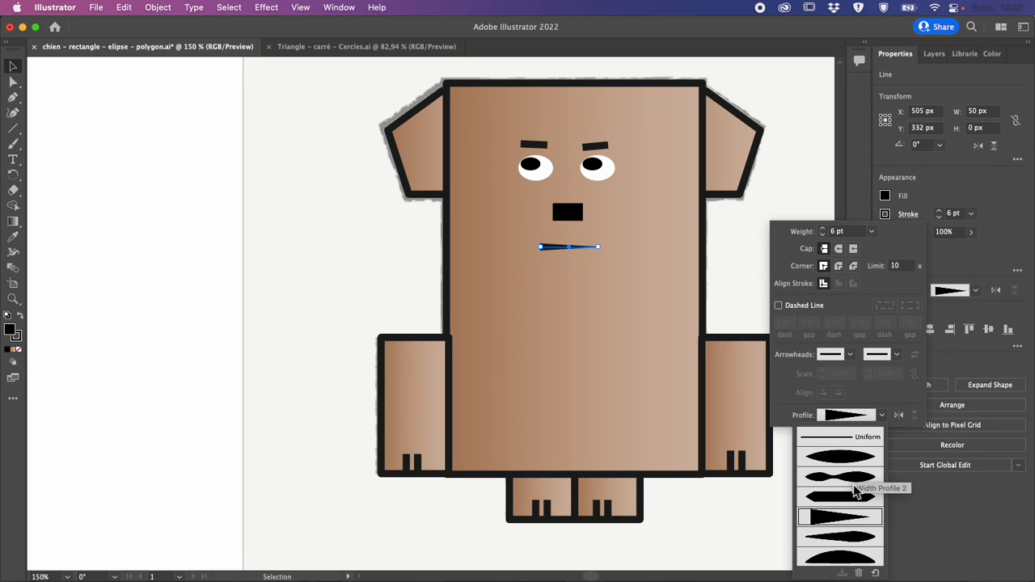
pyautogui.click(853, 537)
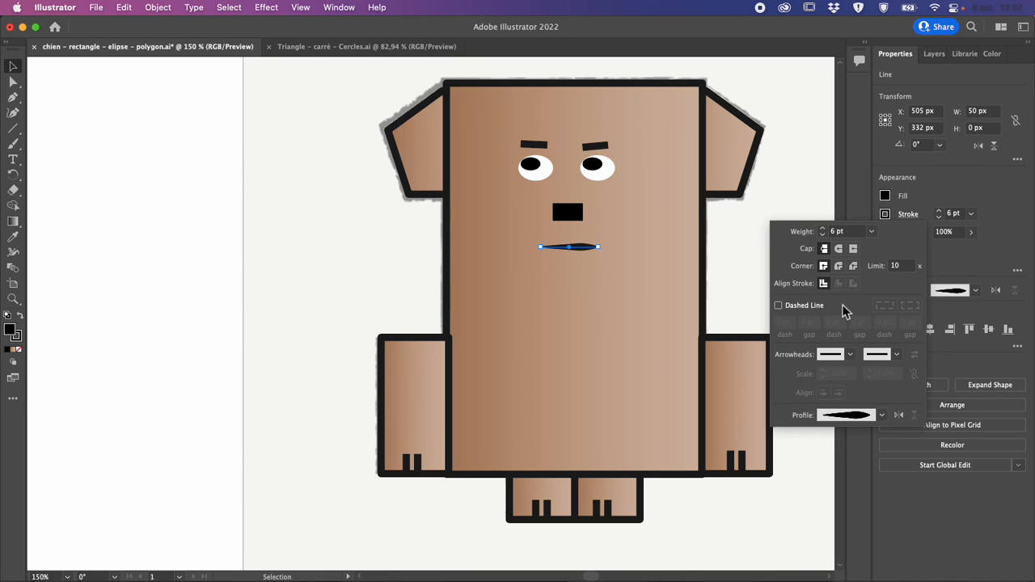
pyautogui.click(899, 416)
pyautogui.click(899, 416)
# Step: Try the lens-shaped Width Profile 1 on the outline of the dog's large body rectangle
pyautogui.click(703, 264)
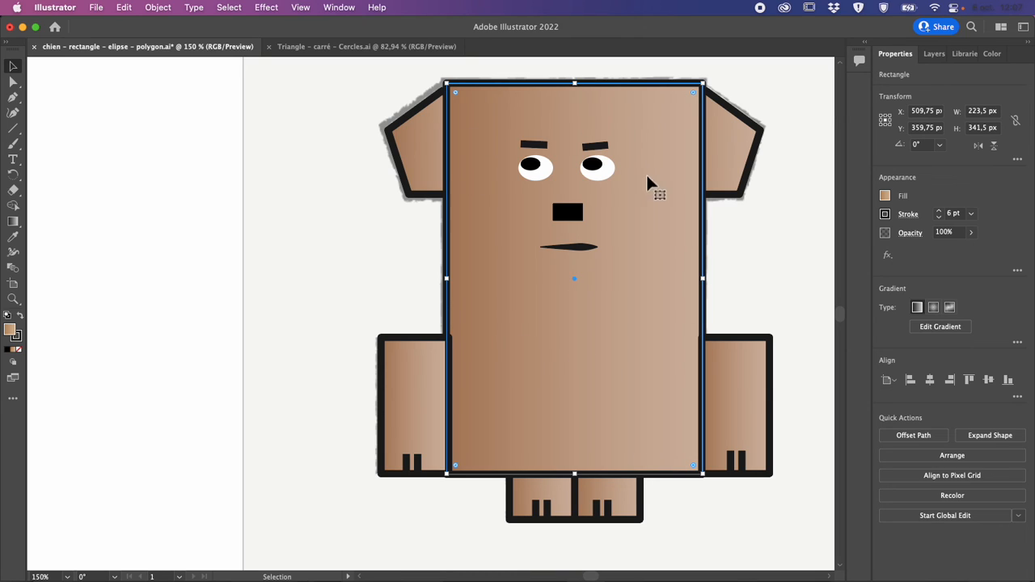
pyautogui.click(908, 214)
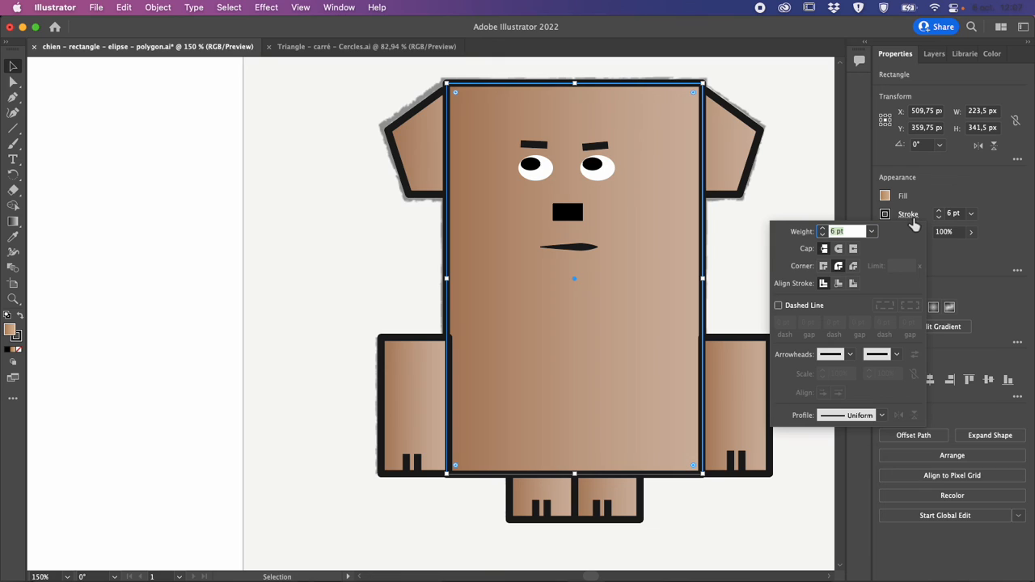
pyautogui.click(910, 221)
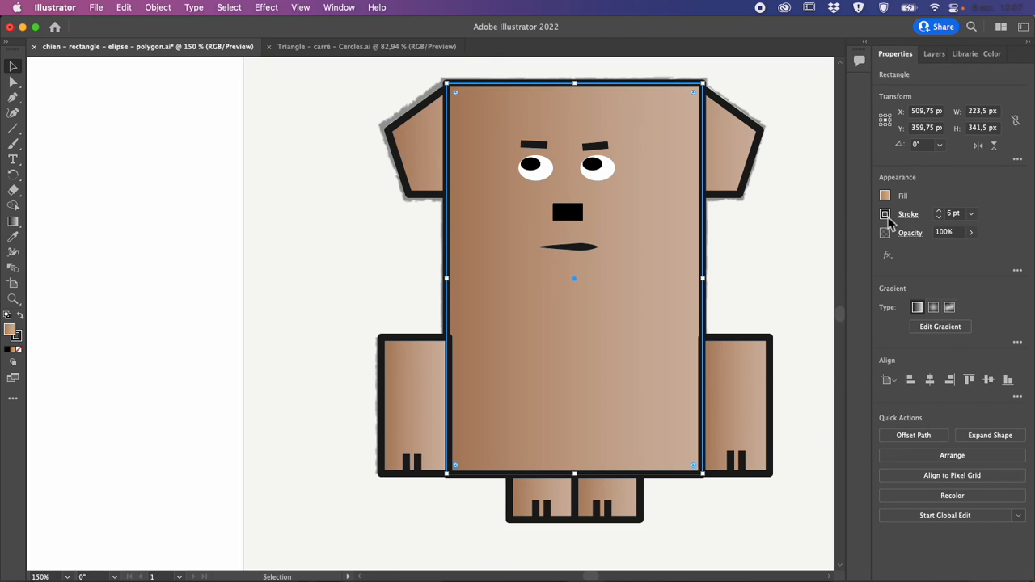
pyautogui.click(886, 215)
pyautogui.click(909, 221)
pyautogui.click(910, 220)
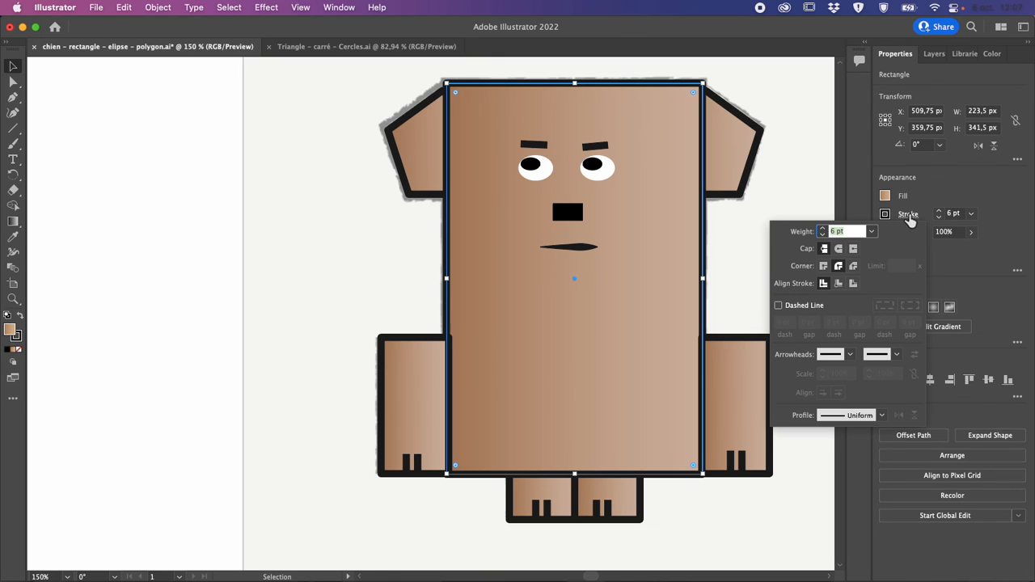
pyautogui.click(877, 416)
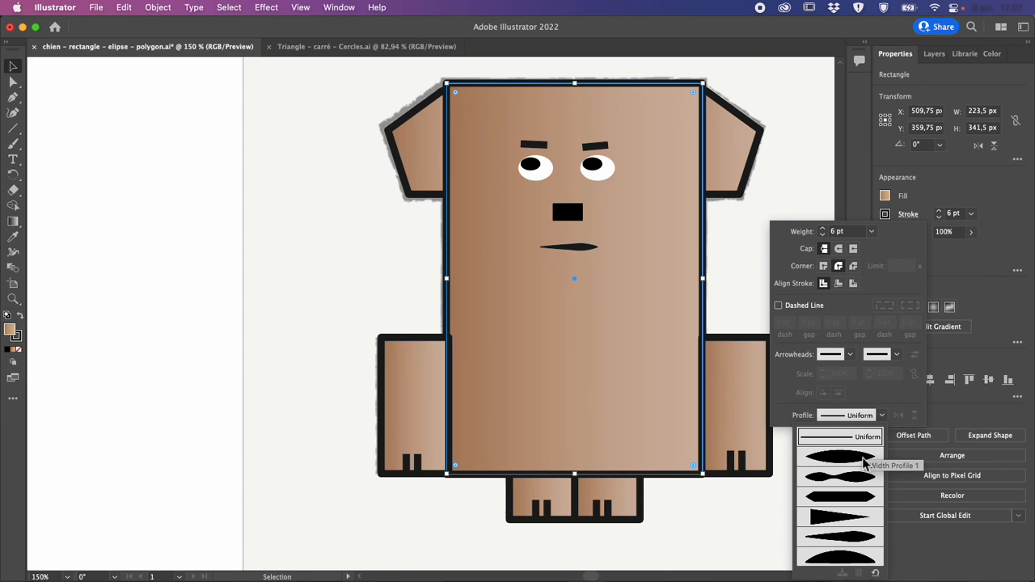
pyautogui.click(865, 463)
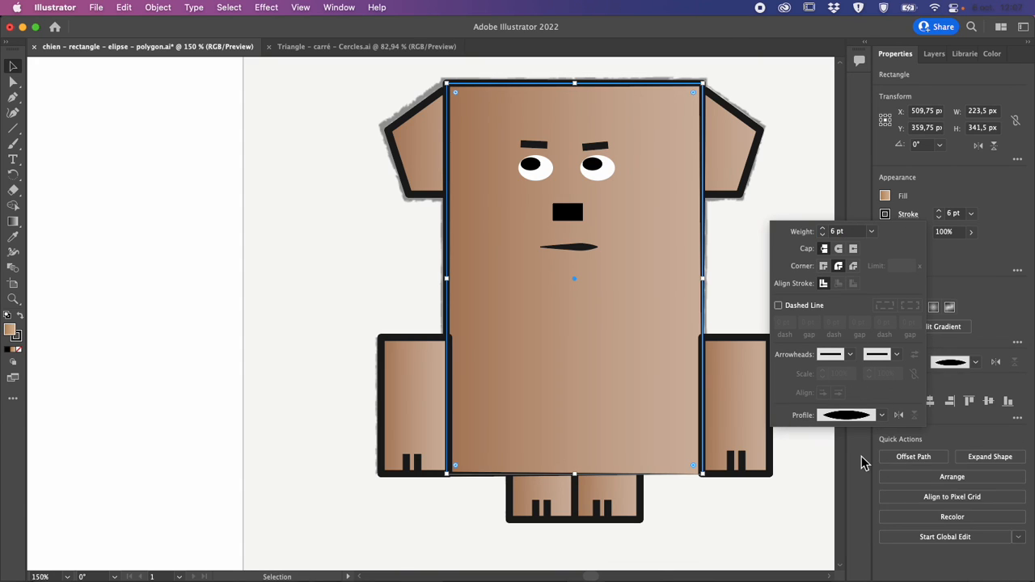
pyautogui.click(751, 506)
pyautogui.click(750, 505)
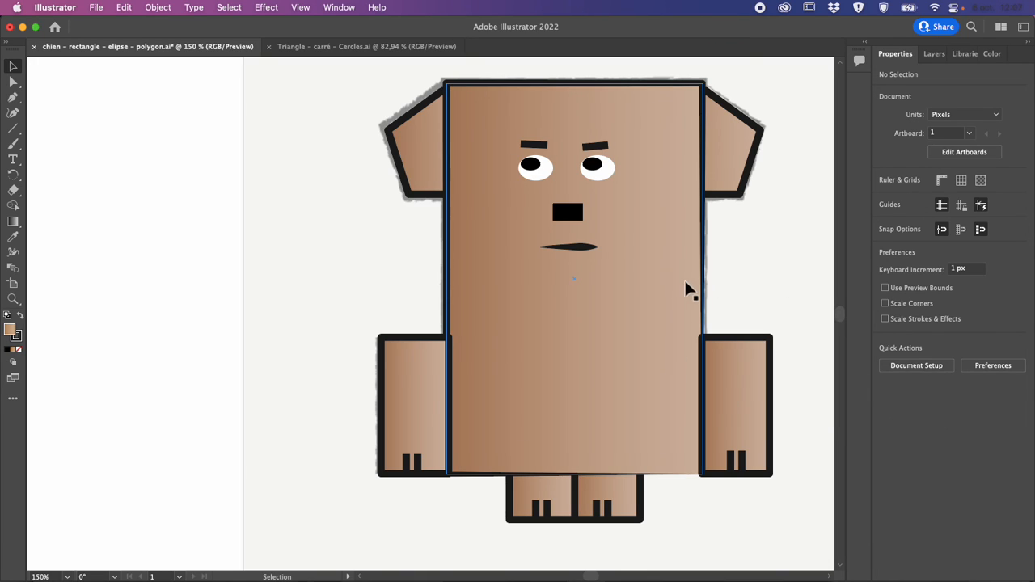
# Step: Apply the half-dome width profile to the outline of the large body rectangle and clear the selection
pyautogui.click(706, 293)
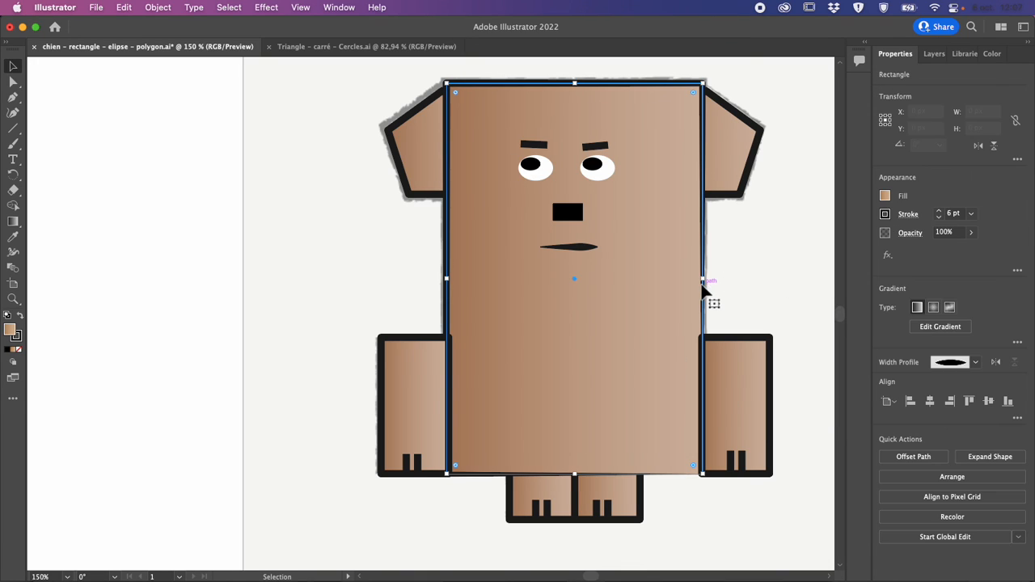
pyautogui.click(909, 216)
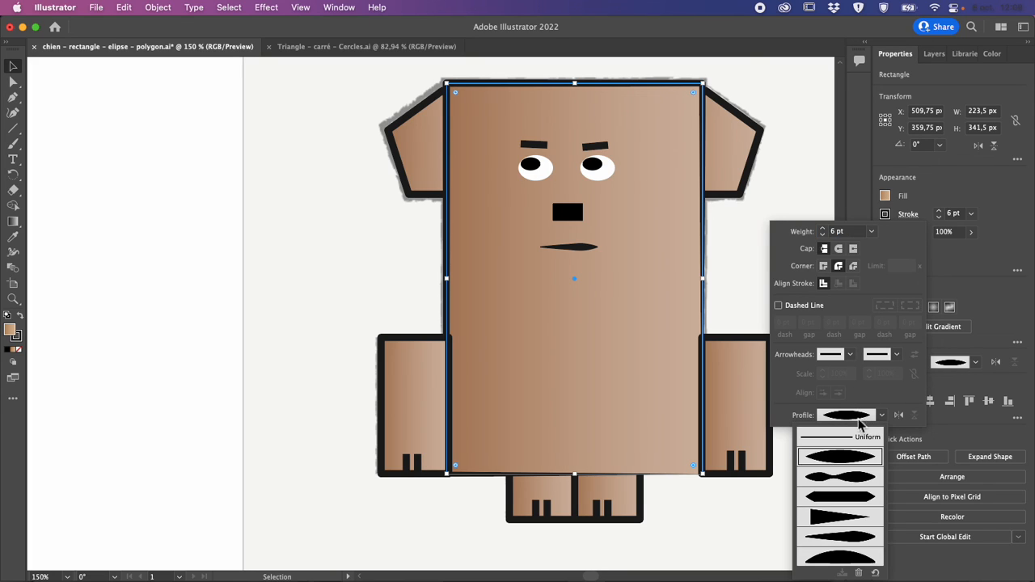
pyautogui.click(862, 417)
pyautogui.click(854, 556)
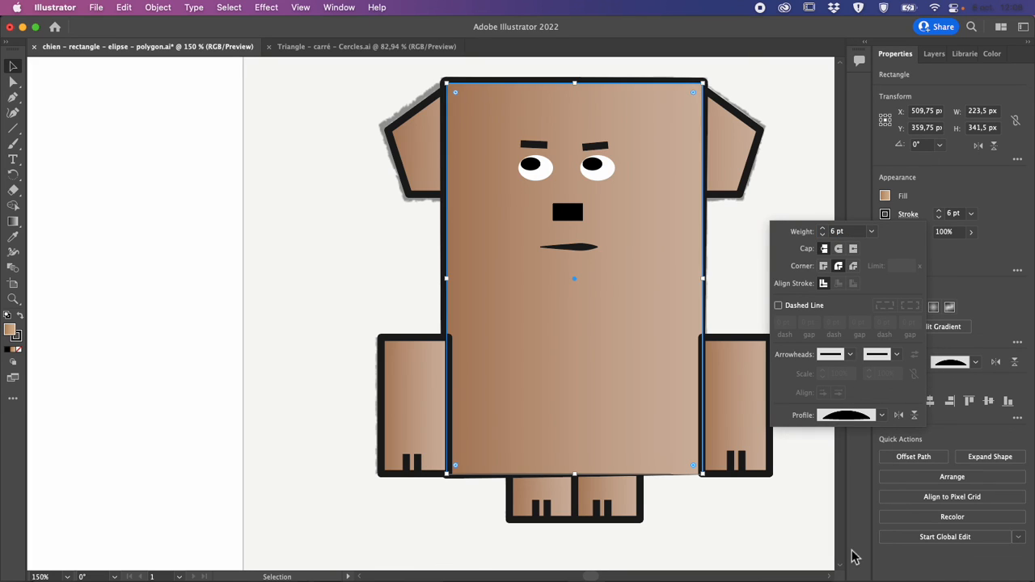
pyautogui.click(738, 275)
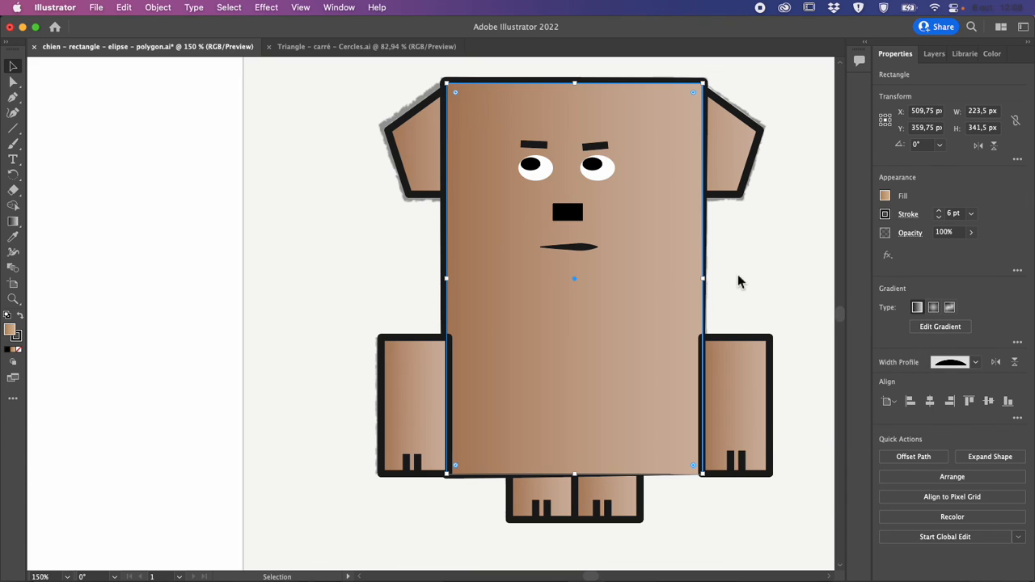
pyautogui.click(735, 269)
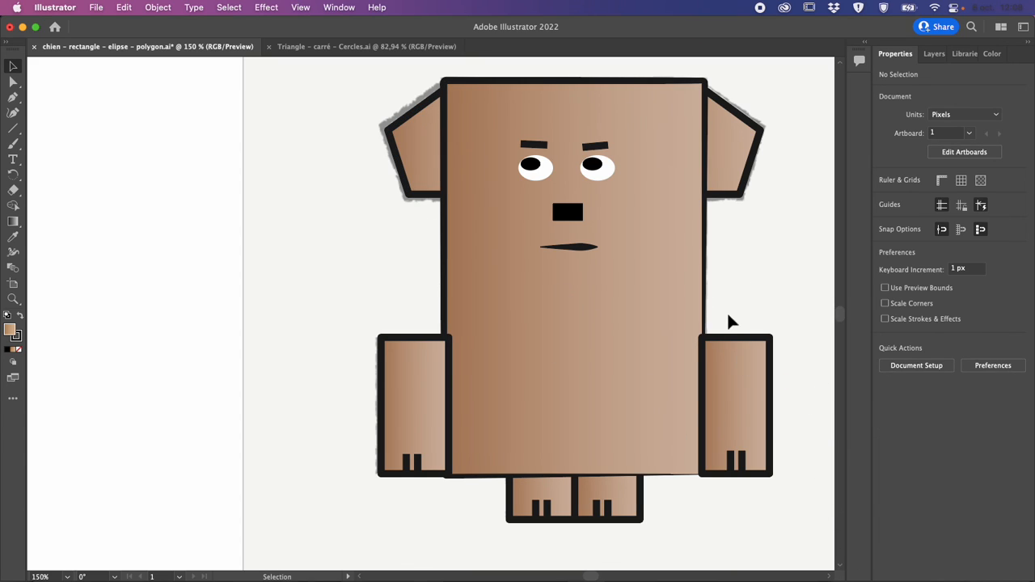
# Step: Restore the Uniform width profile on the outline of the dog's large body rectangle
pyautogui.click(705, 280)
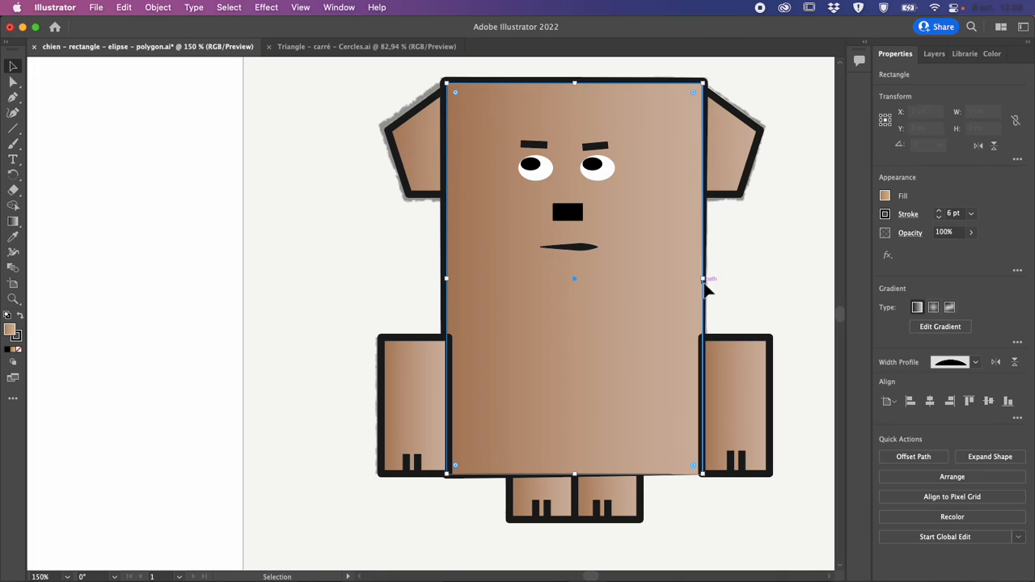
pyautogui.click(909, 215)
pyautogui.click(866, 415)
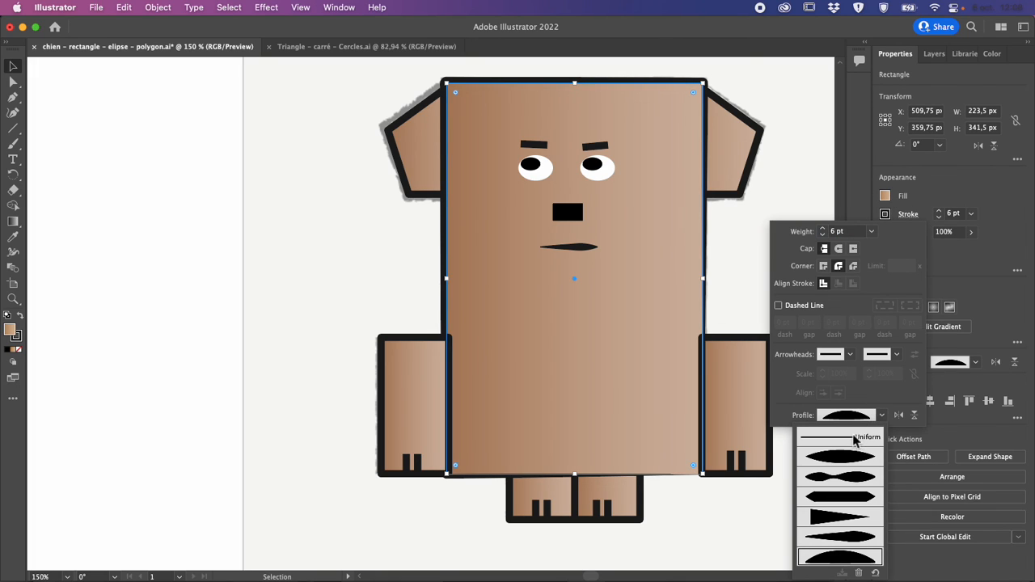
pyautogui.click(853, 438)
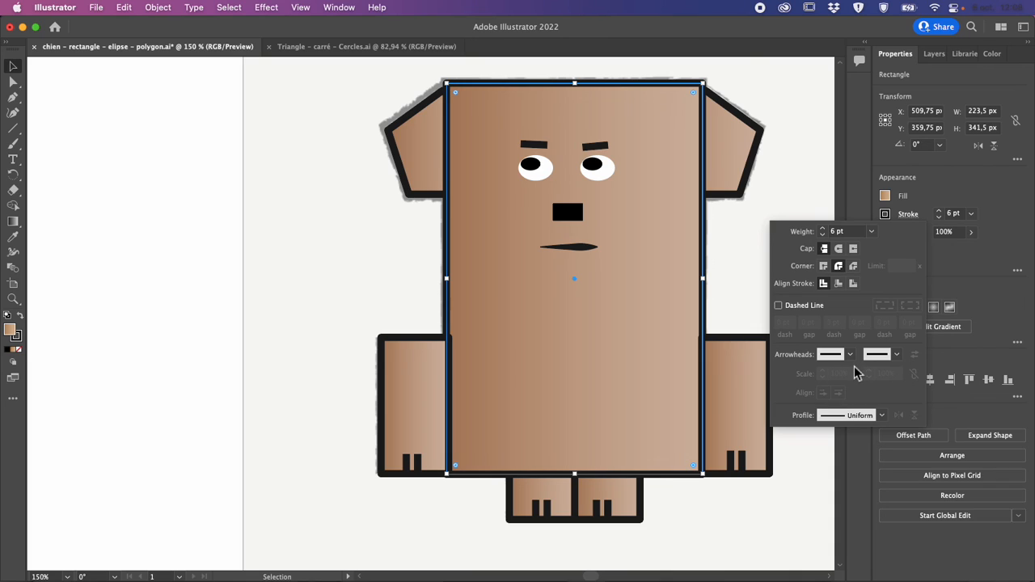
# Step: Try a dashed stroke on the large body rectangle's outline with 12 pt dashes and a 2 pt gap
pyautogui.click(779, 306)
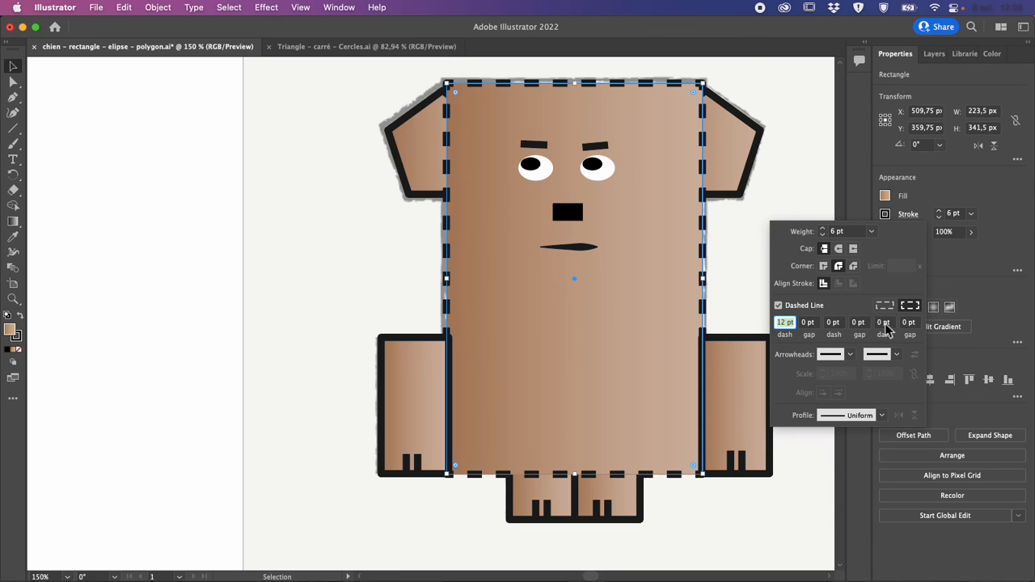
pyautogui.click(808, 324)
pyautogui.press('BackSpace')
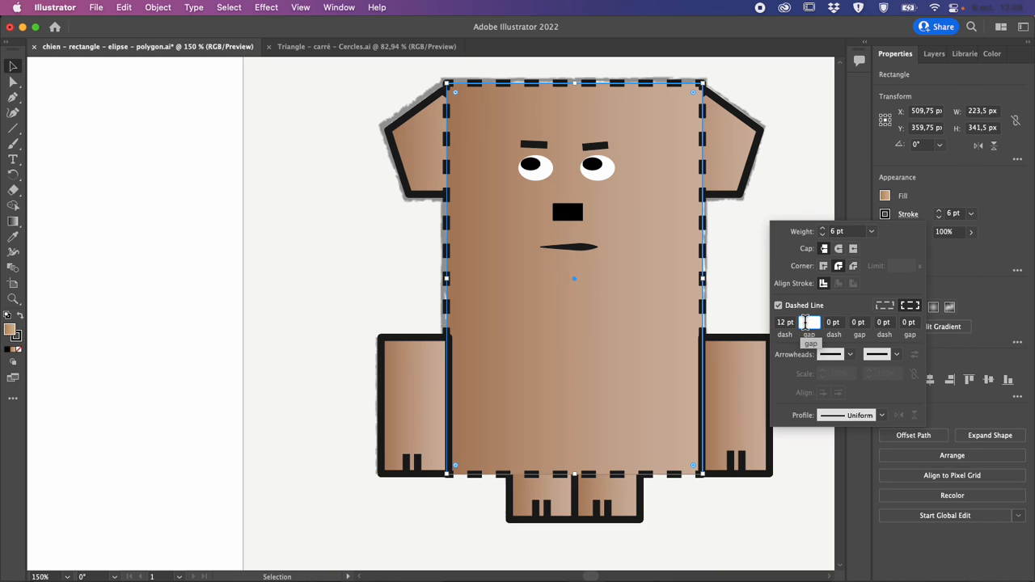
pyautogui.write('2')
# Step: Extend the body outline's dash pattern with a second dash of 4 pt and a second gap of 2 pt
pyautogui.click(830, 323)
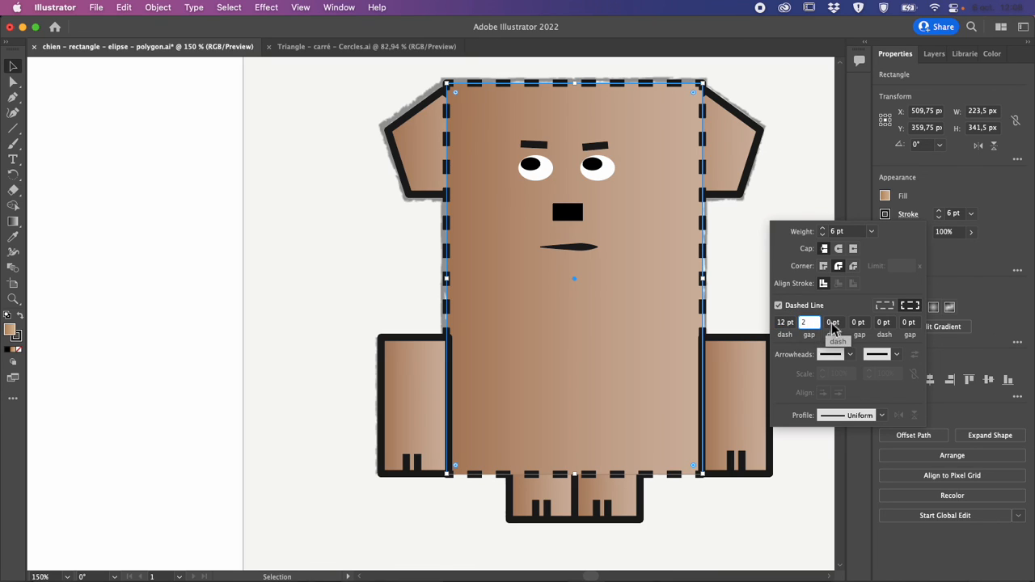
pyautogui.press('BackSpace')
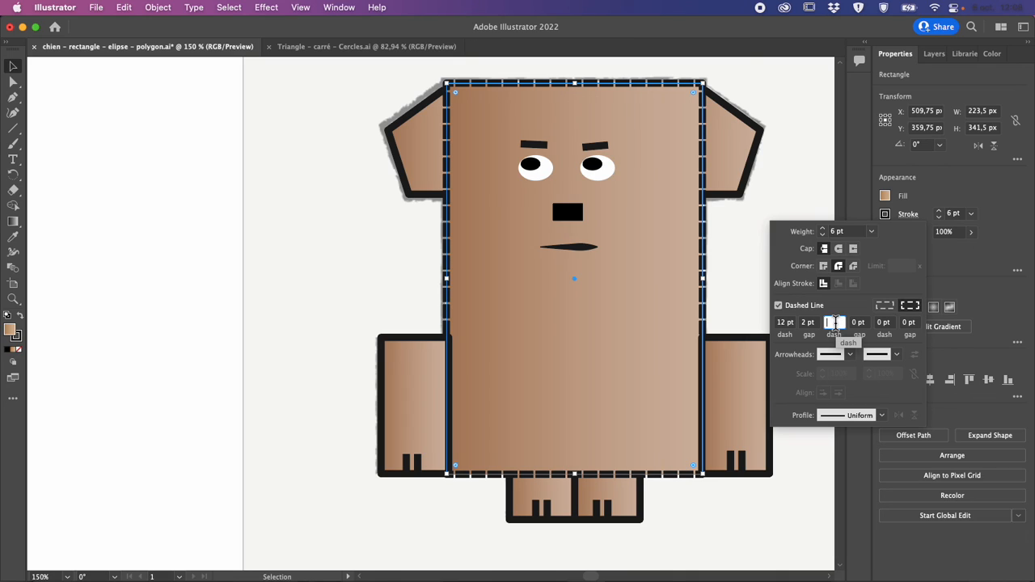
pyautogui.write('4')
pyautogui.click(858, 323)
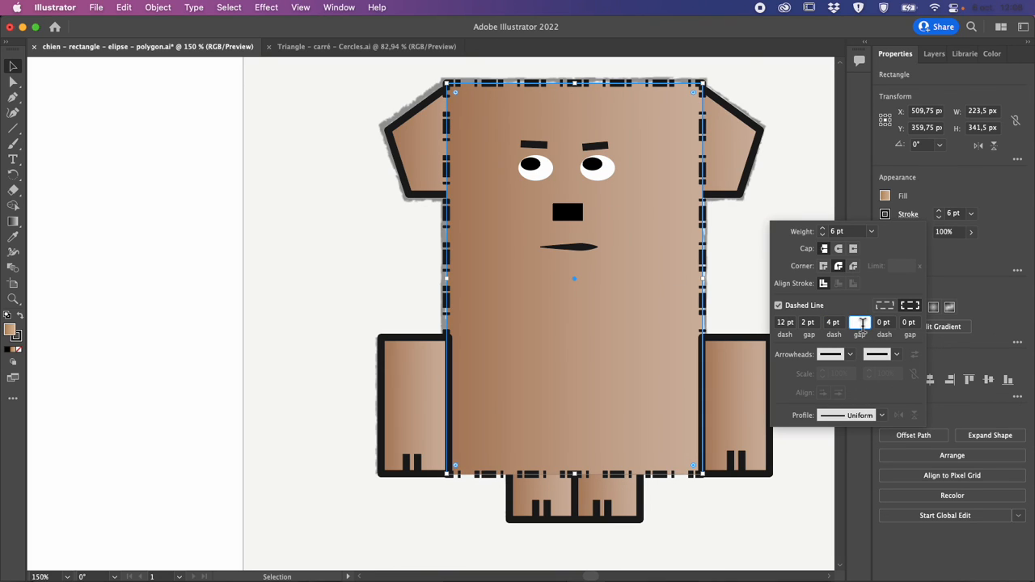
pyautogui.write('2')
pyautogui.click(885, 323)
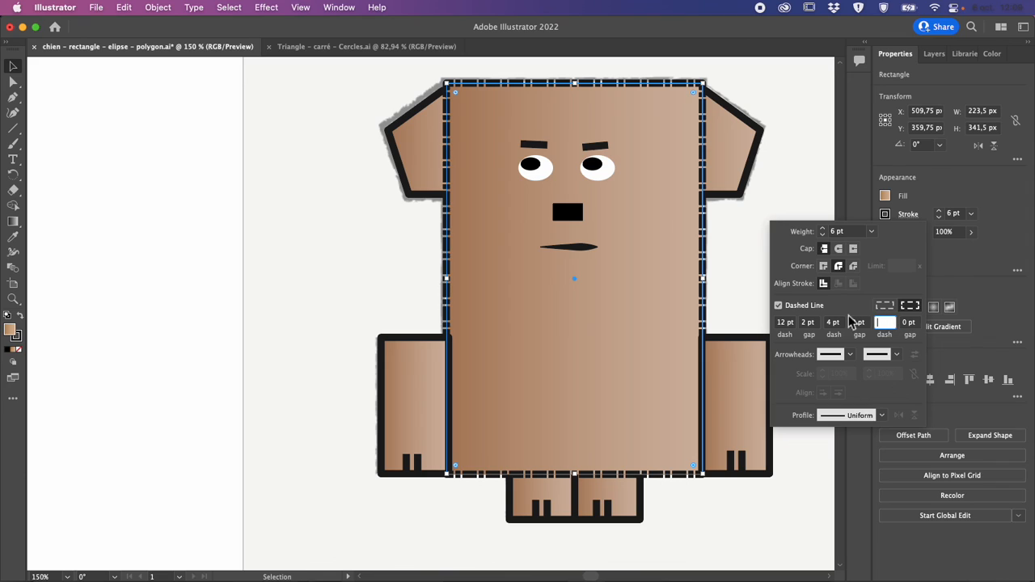
# Step: Try the round and projecting caps on the body outline's dashes and return to the butt cap
pyautogui.click(839, 251)
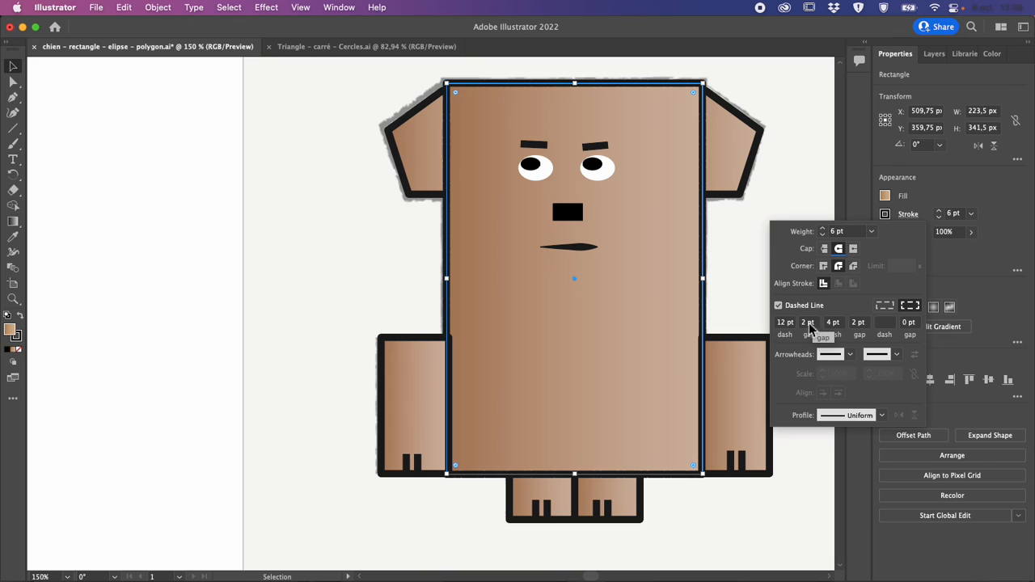
pyautogui.click(853, 249)
pyautogui.click(825, 249)
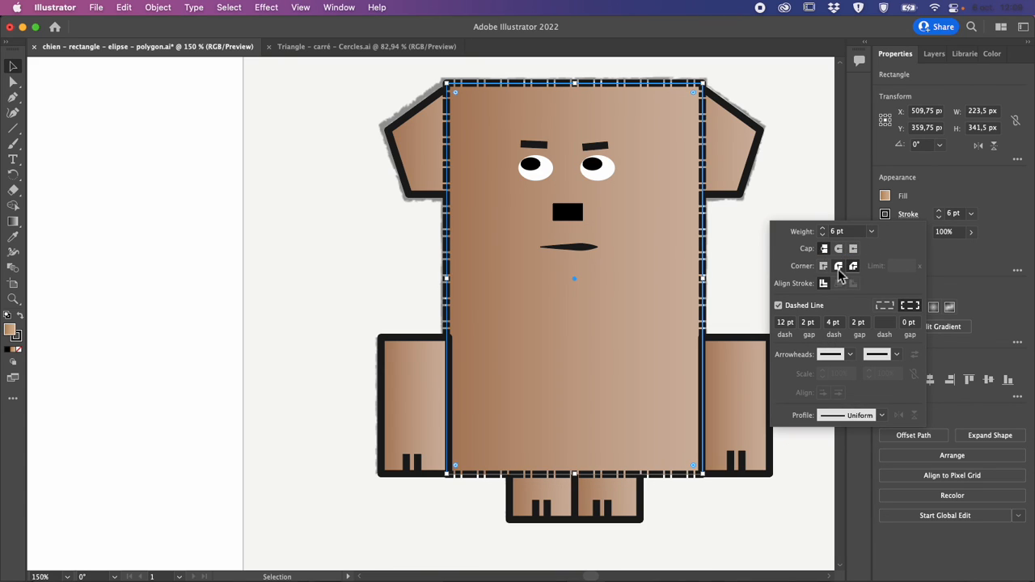
# Step: Try the miter corner join on the body outline, restore the round join and turn off the dashed line
pyautogui.click(827, 267)
pyautogui.click(839, 266)
pyautogui.click(778, 305)
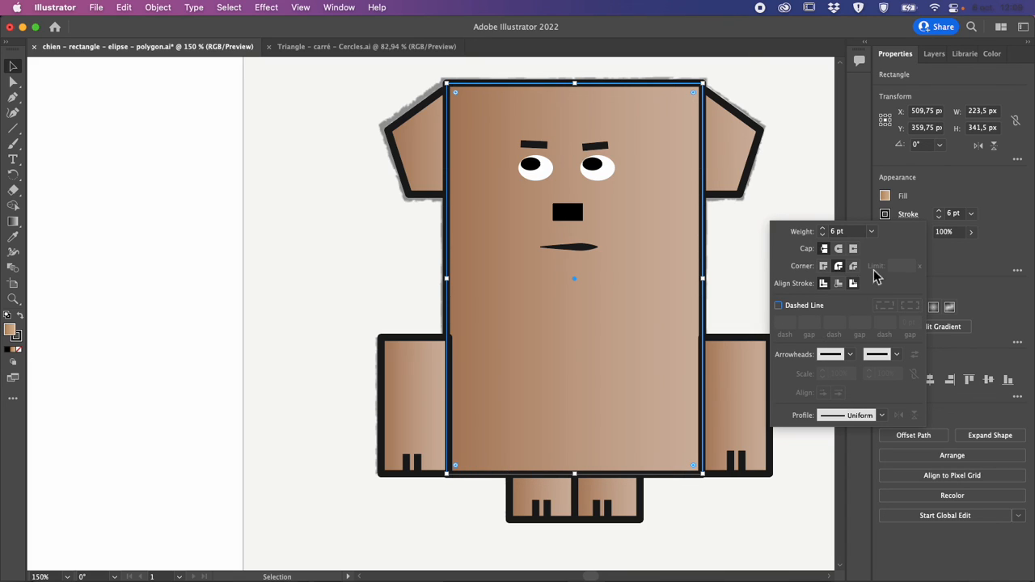
pyautogui.click(981, 263)
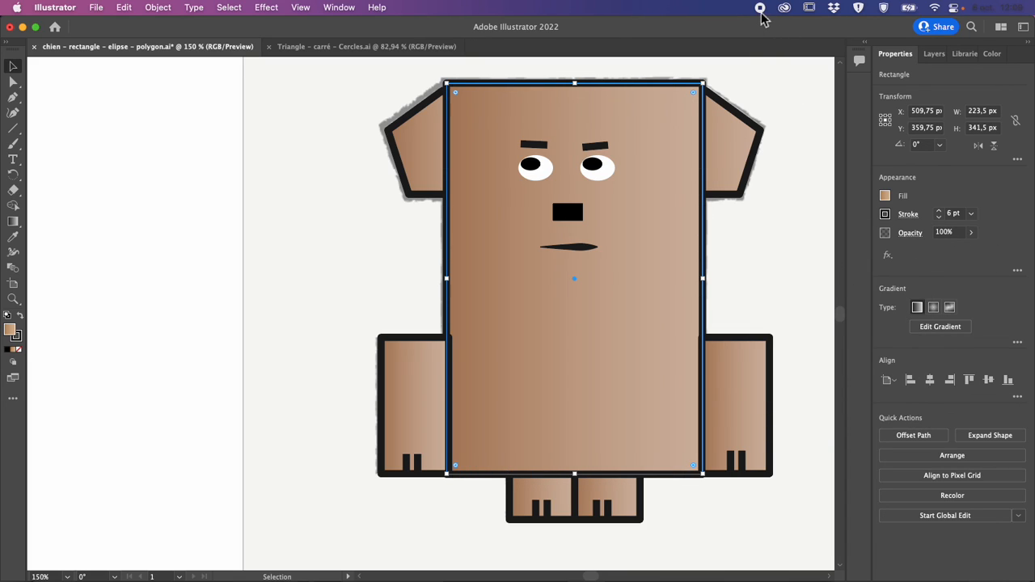